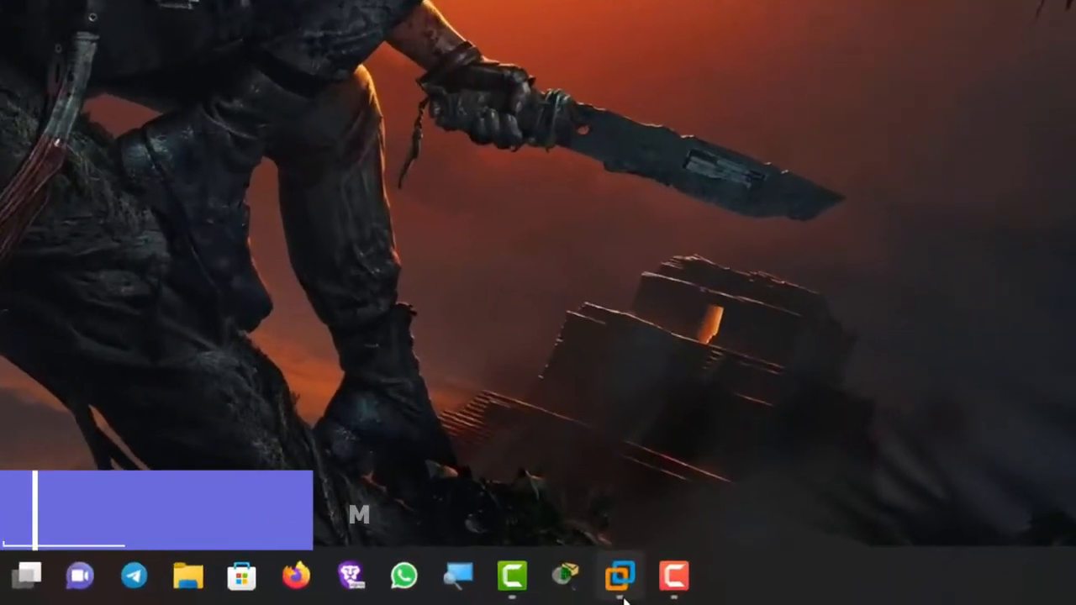
# - Switch to VMware Workstation and bring up the SRV22-01 virtual machine's desktop
pyautogui.moveTo(685, 592)
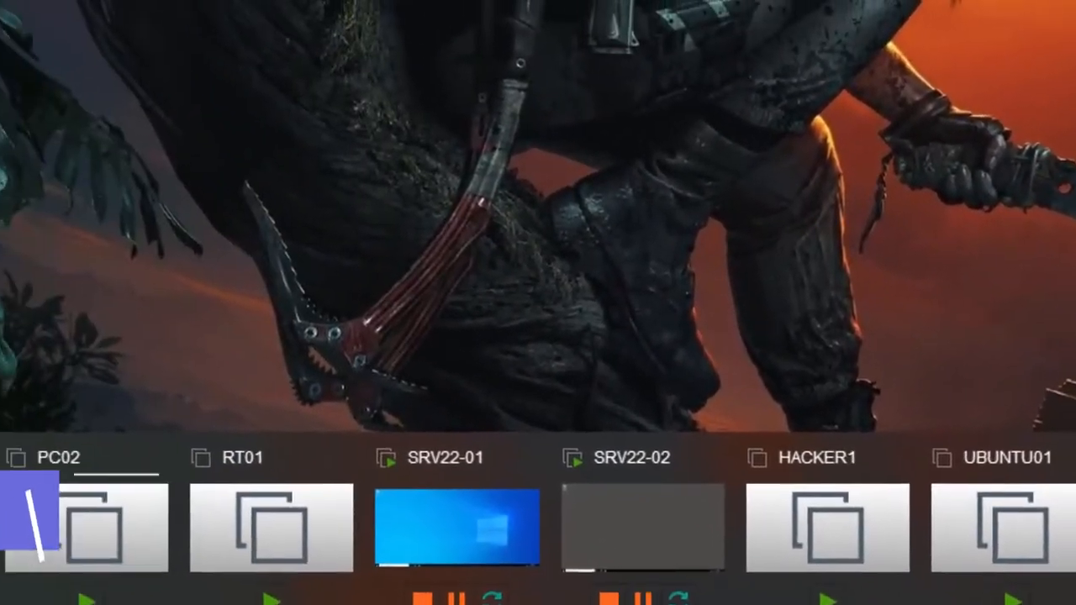
pyautogui.click(456, 527)
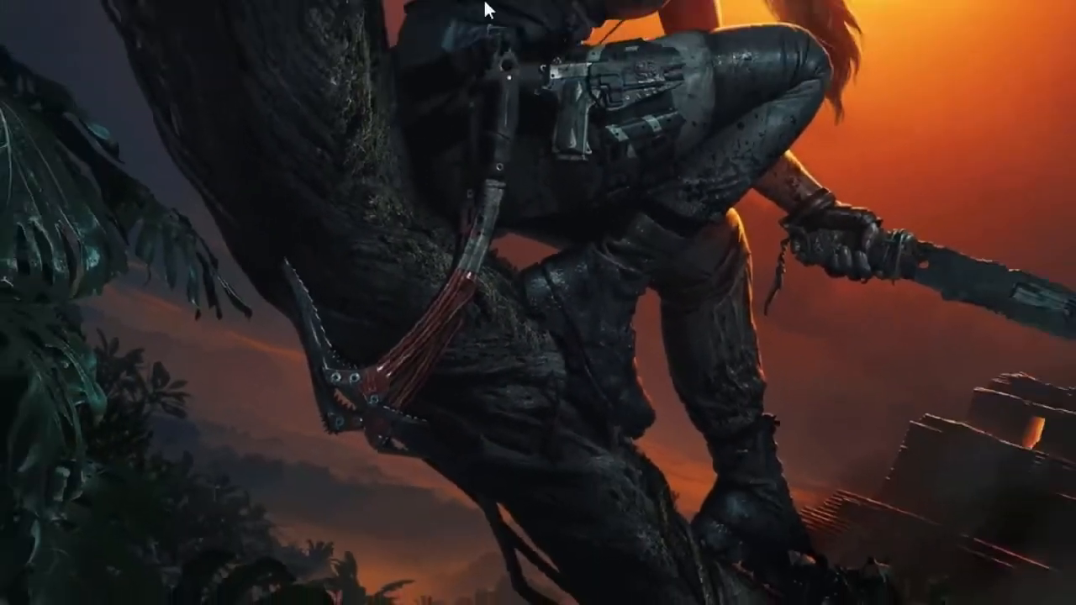
pyautogui.press('ctrl')
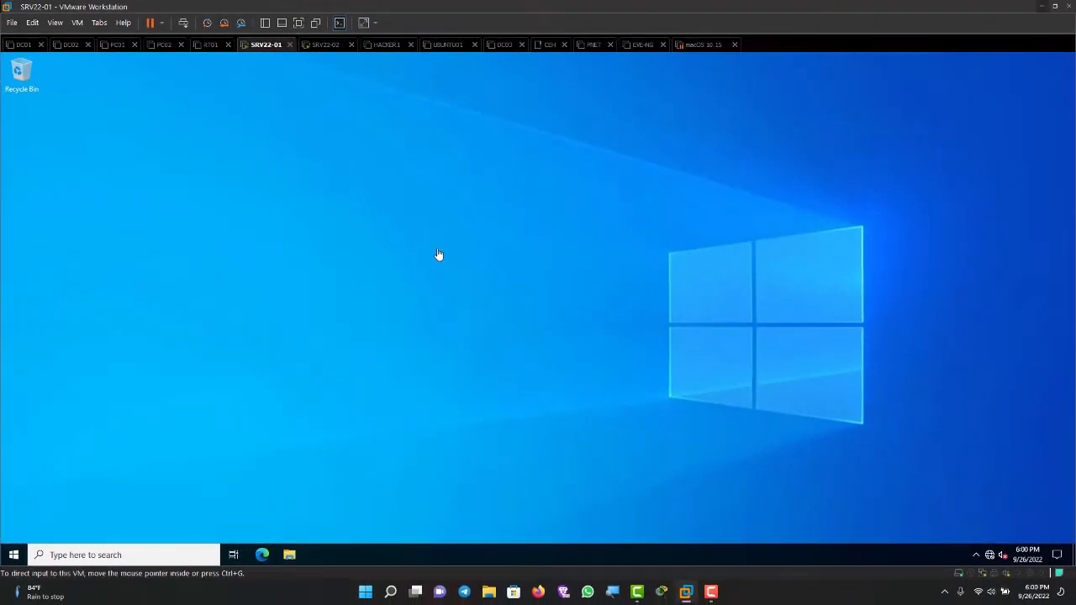
pyautogui.hotkey('ctrl', 'Tab')
pyautogui.hotkey('ctrl', 'shift', 'Tab')
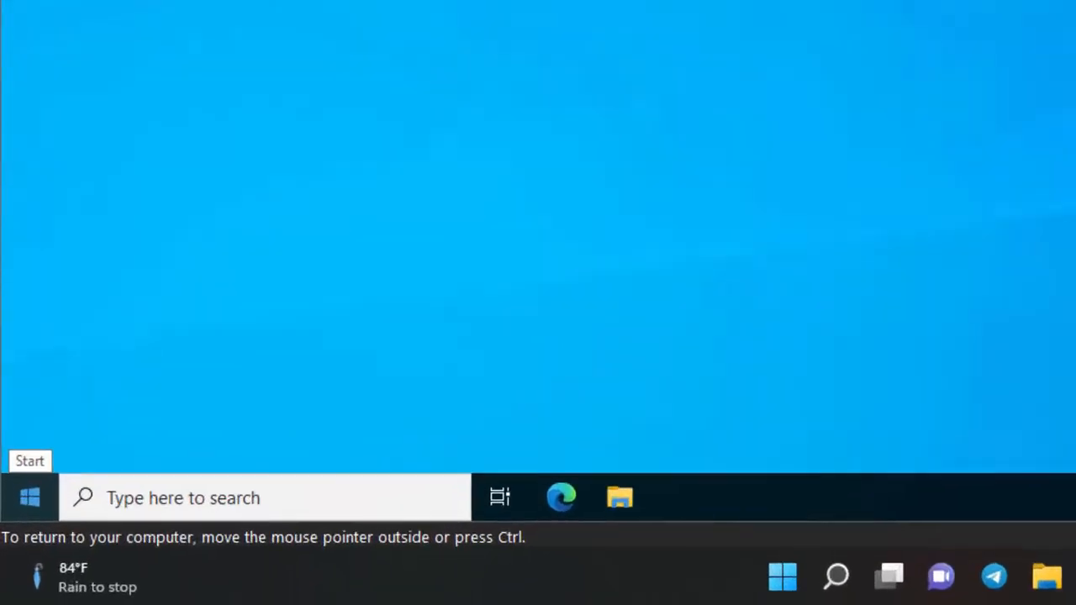
# - Launch Server Manager on SRV22-01 and show the local server's properties
pyautogui.click(29, 498)
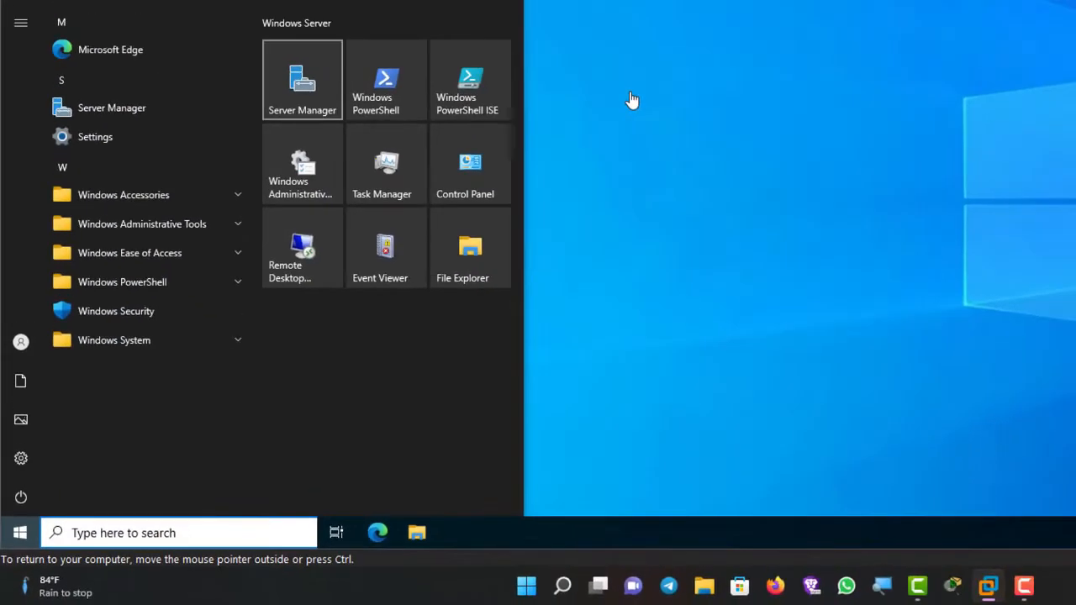
pyautogui.press('Return')
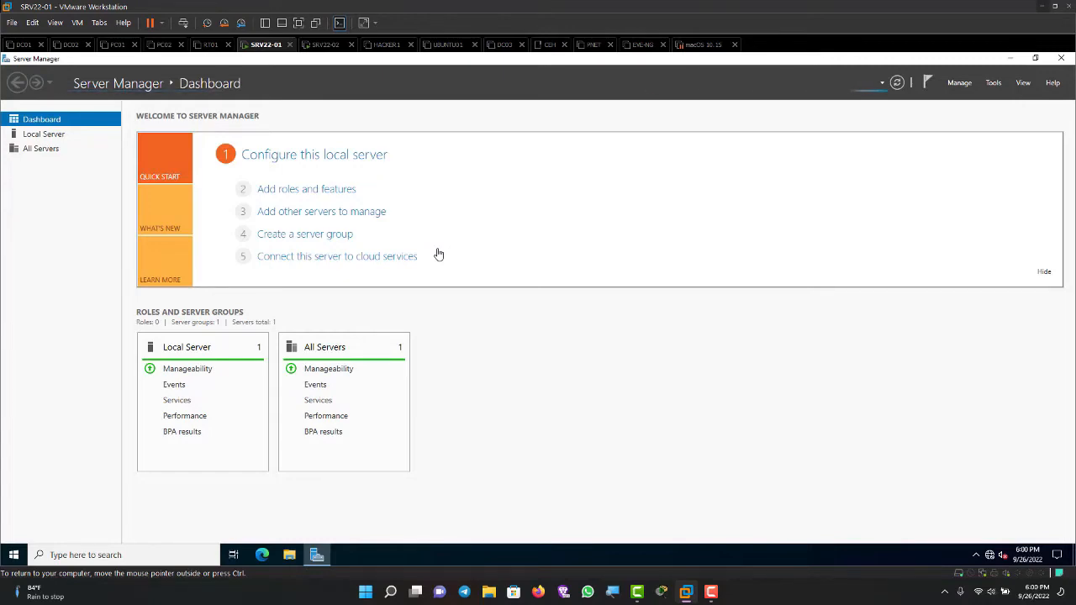
pyautogui.click(44, 134)
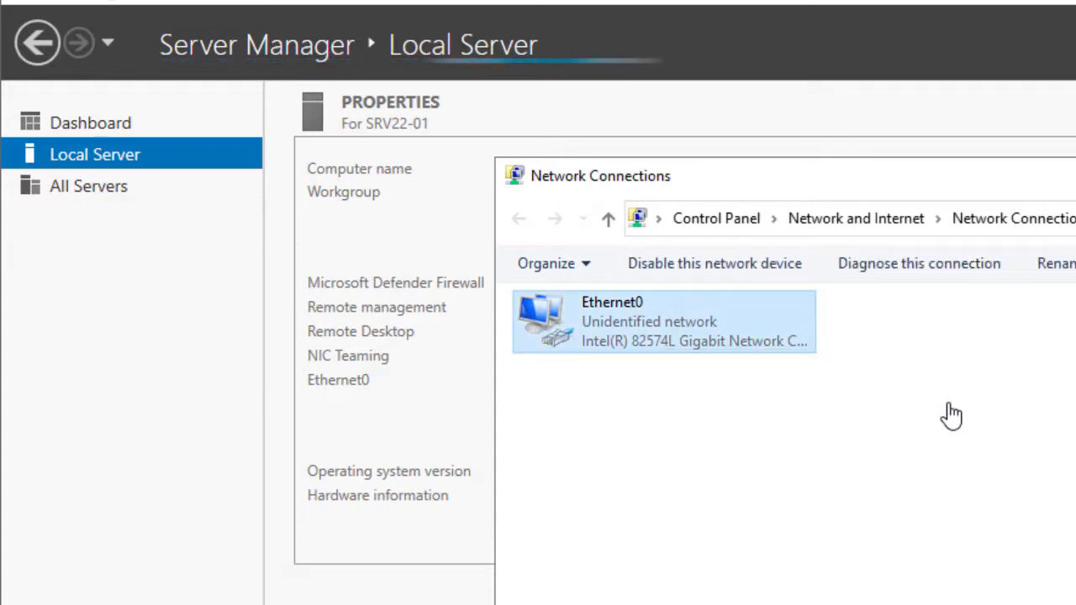
# - Disable Internet Protocol Version 6 (TCP/IPv6) in the properties of the Ethernet0 adapter
pyautogui.rightClick(666, 328)
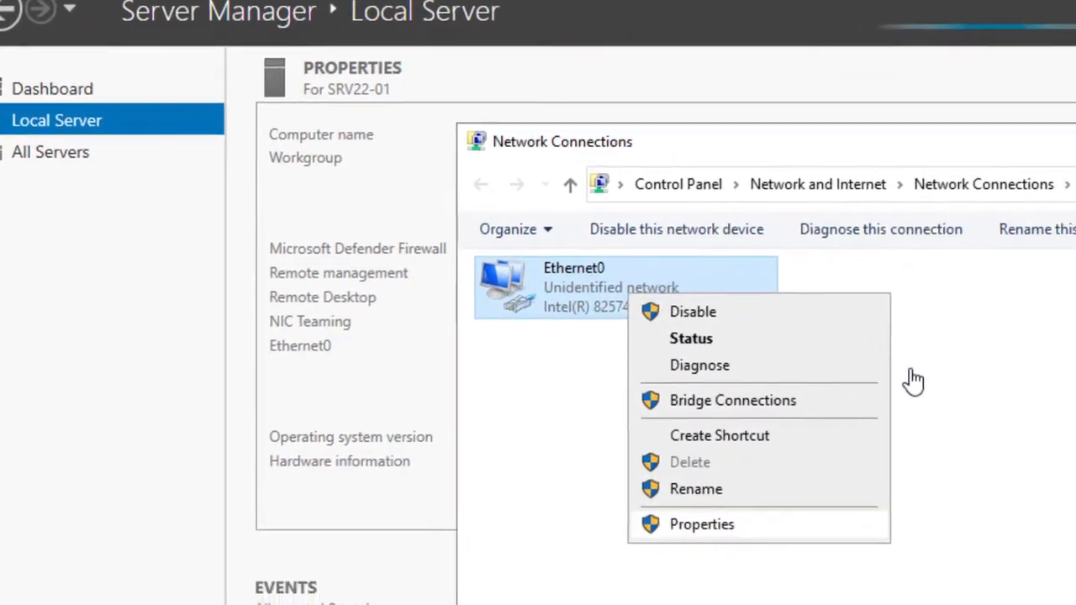
pyautogui.click(739, 558)
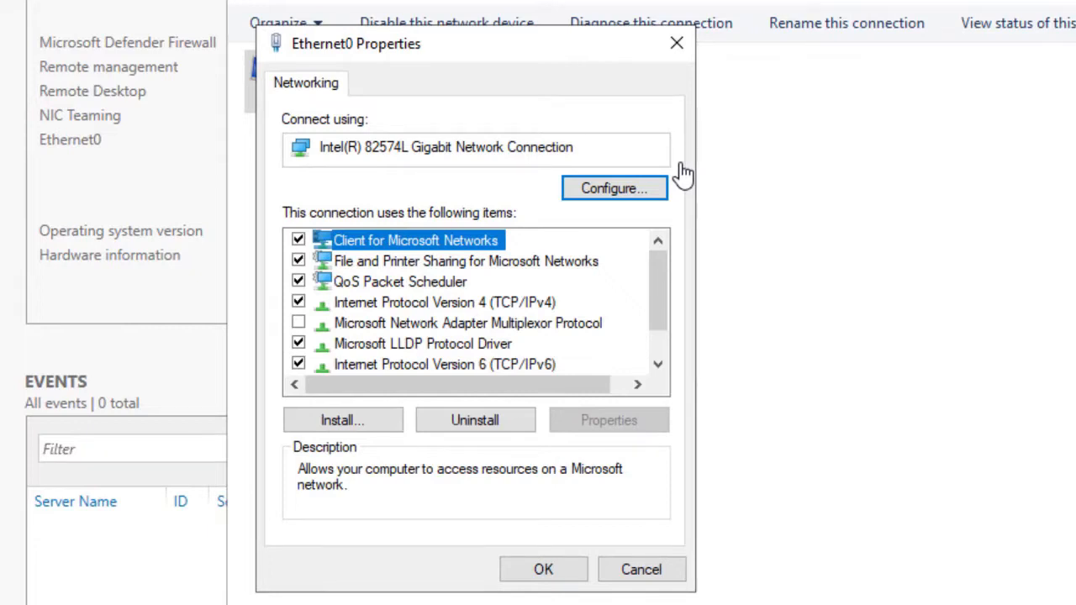
pyautogui.click(298, 364)
# - Give Ethernet0 the static IPv4 address 192.168.4.250 with subnet mask 255.255.255.0
pyautogui.click(444, 303)
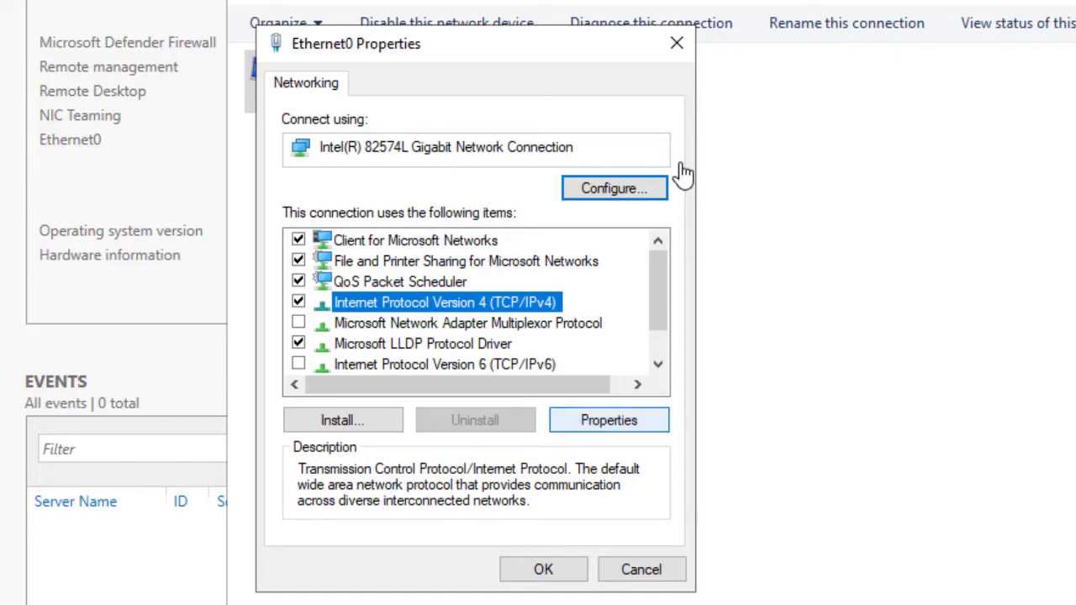
pyautogui.click(608, 420)
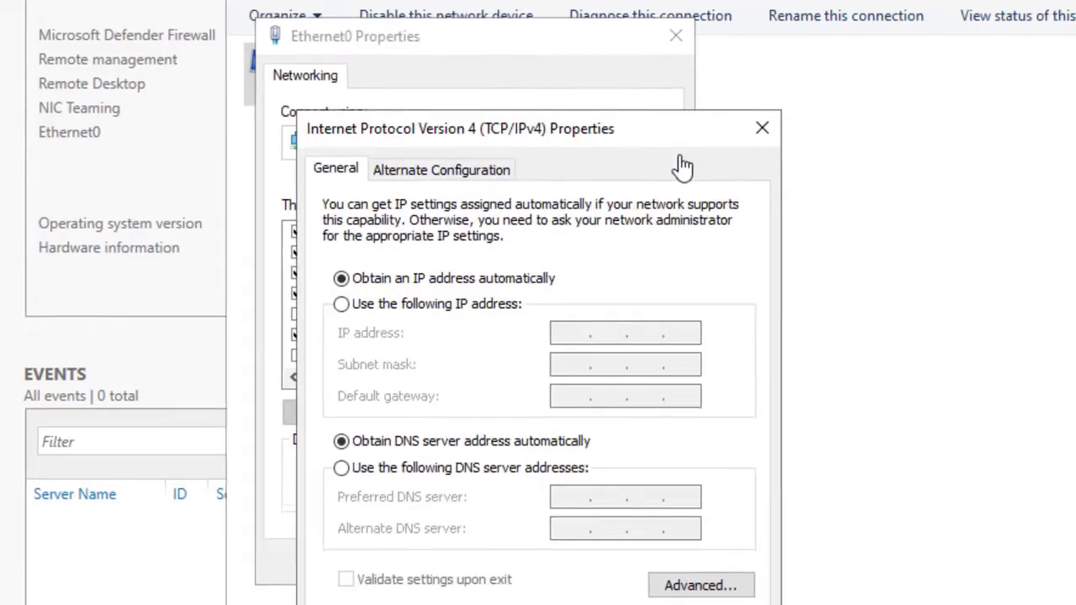
pyautogui.click(342, 311)
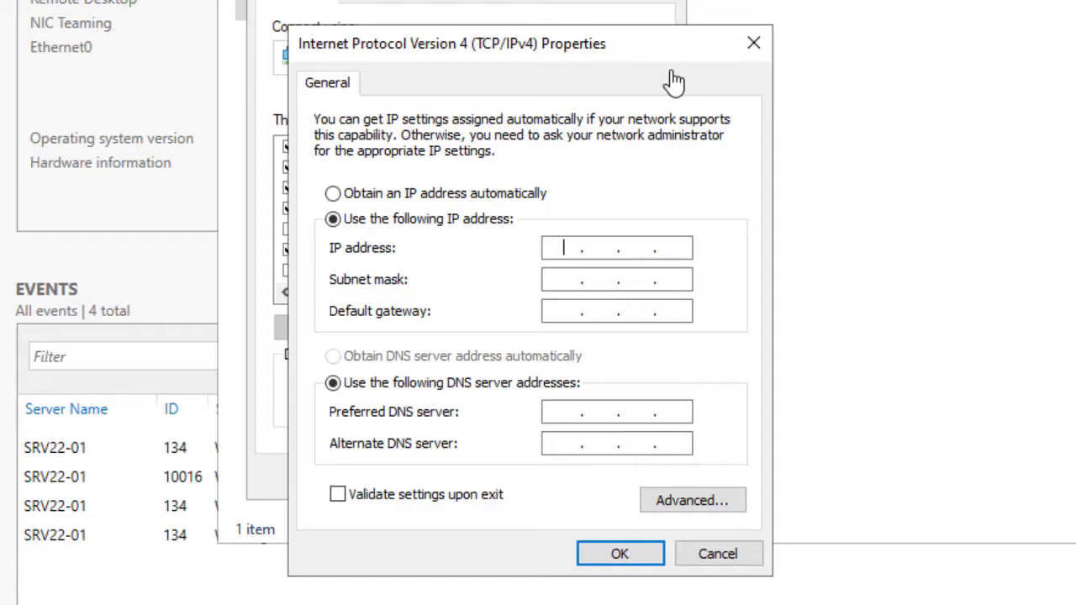
pyautogui.write('192 . 168 . 4 . 250')
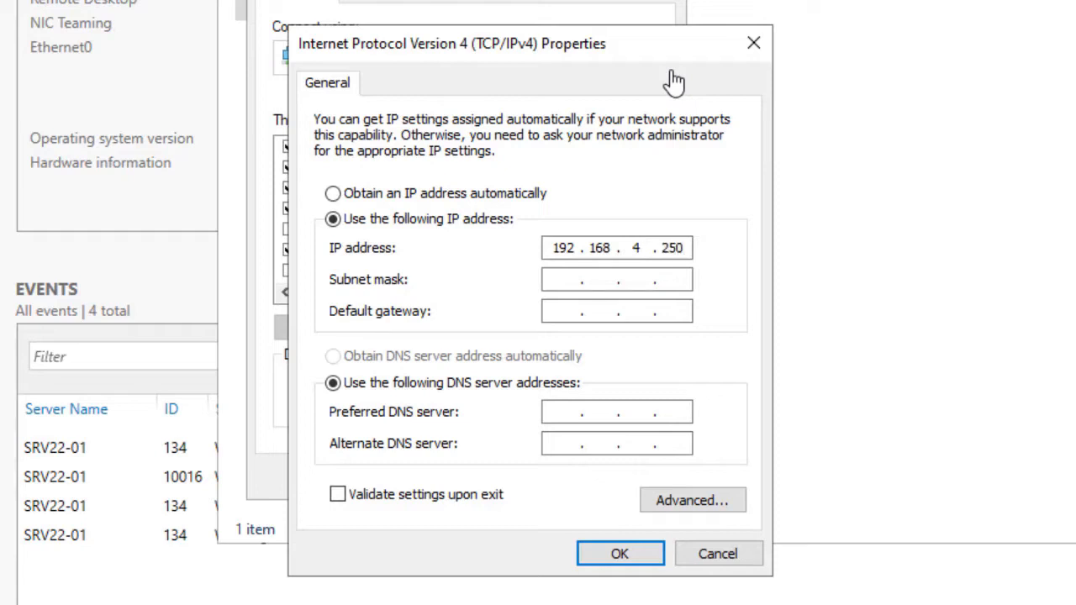
pyautogui.press('Tab')
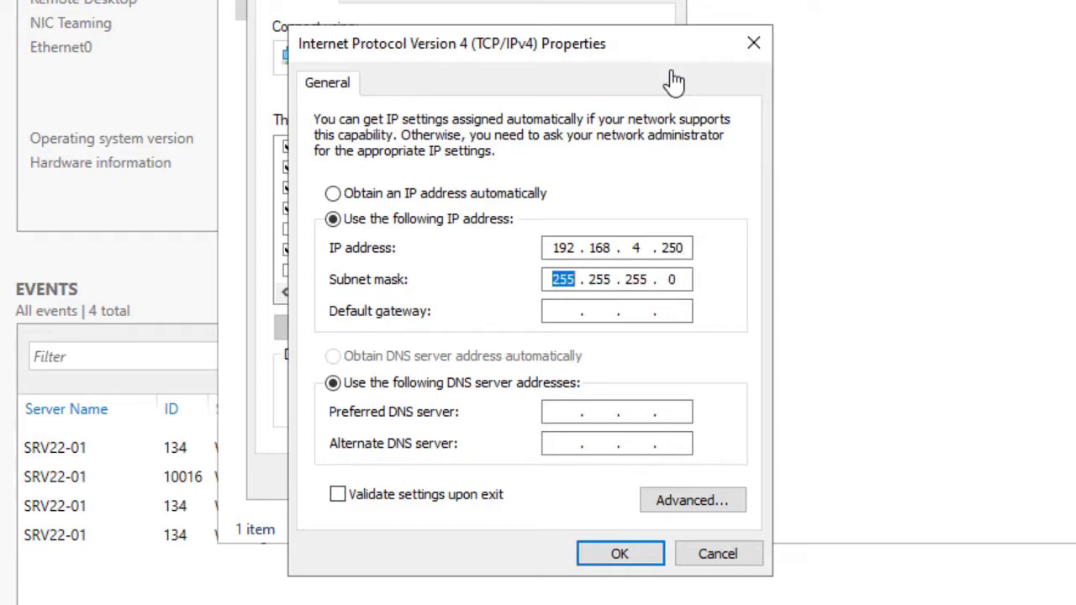
pyautogui.press('Tab')
# - Set the preferred DNS server to 192.168.4.250, leaving the default gateway empty, and close the adapter's network settings
pyautogui.press('Tab')
pyautogui.press('Tab')
pyautogui.write('192 . 168 . ')
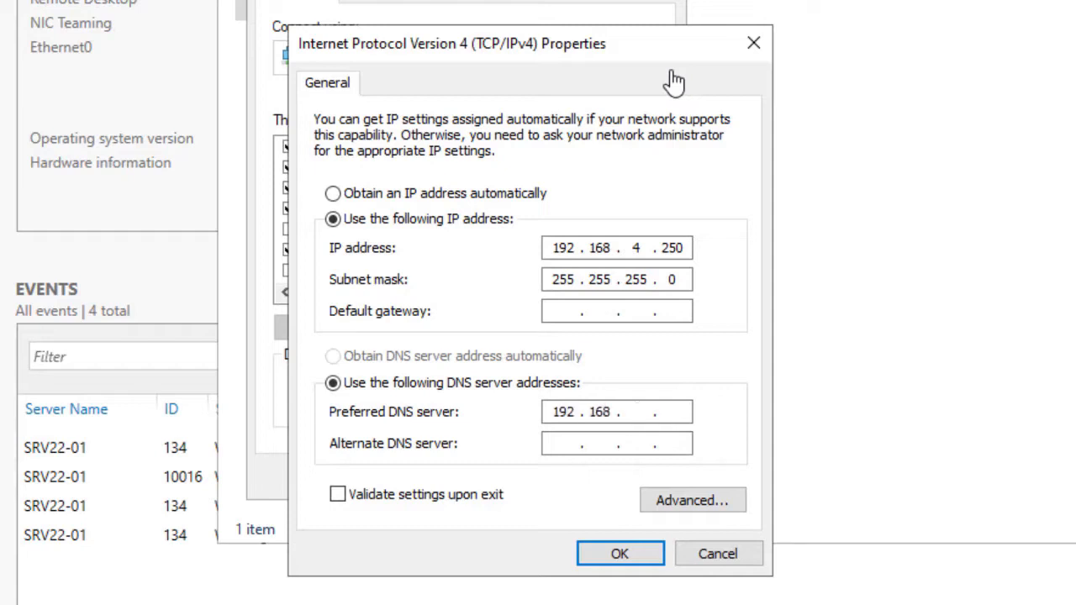
pyautogui.write('4 . 250')
pyautogui.press('Return')
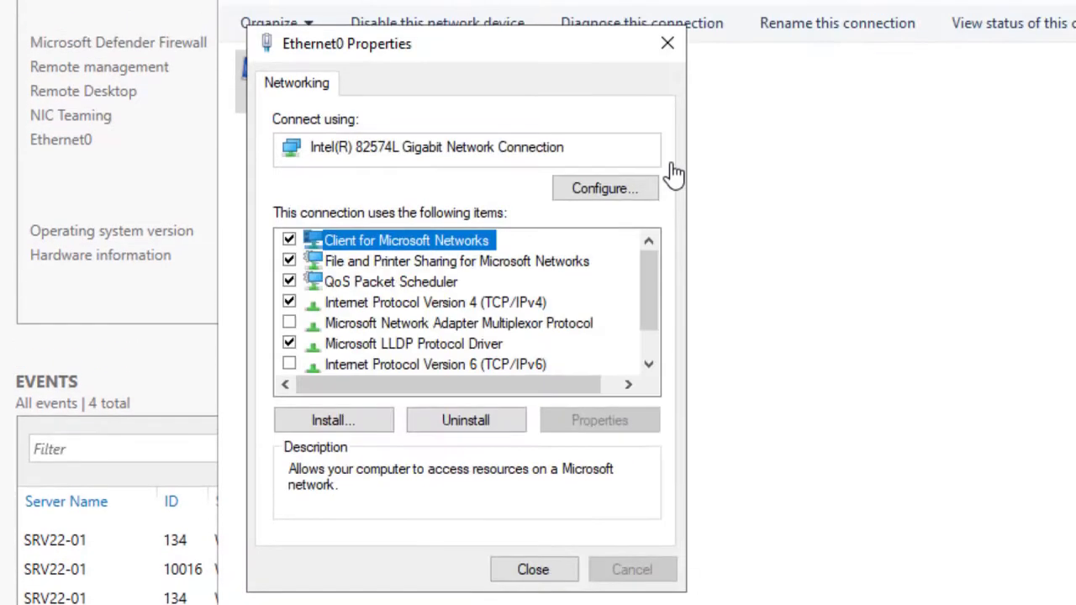
pyautogui.press('Tab')
pyautogui.press('Return')
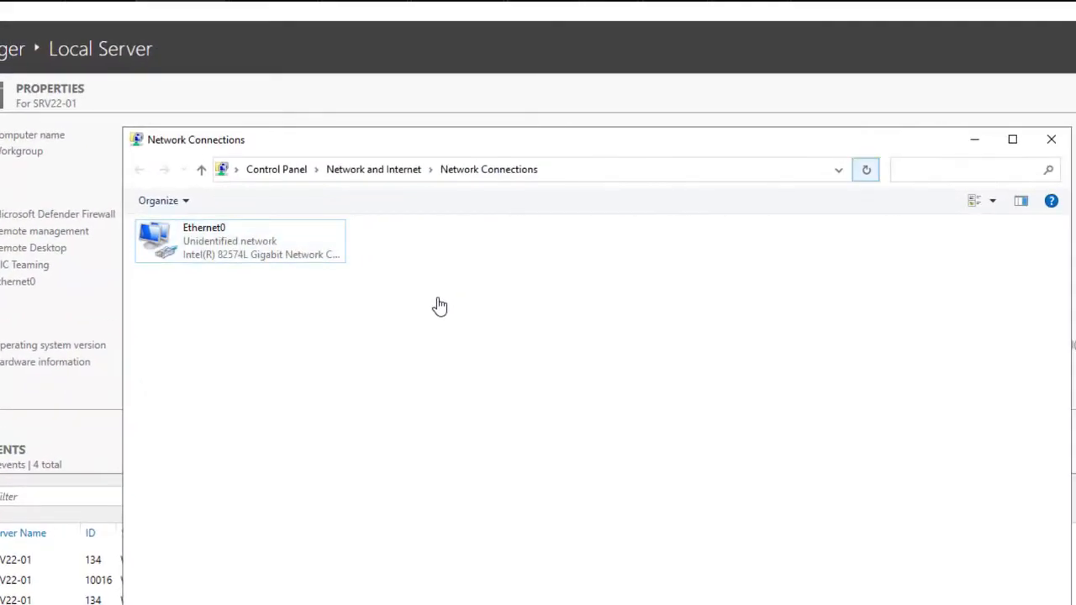
pyautogui.click(1050, 139)
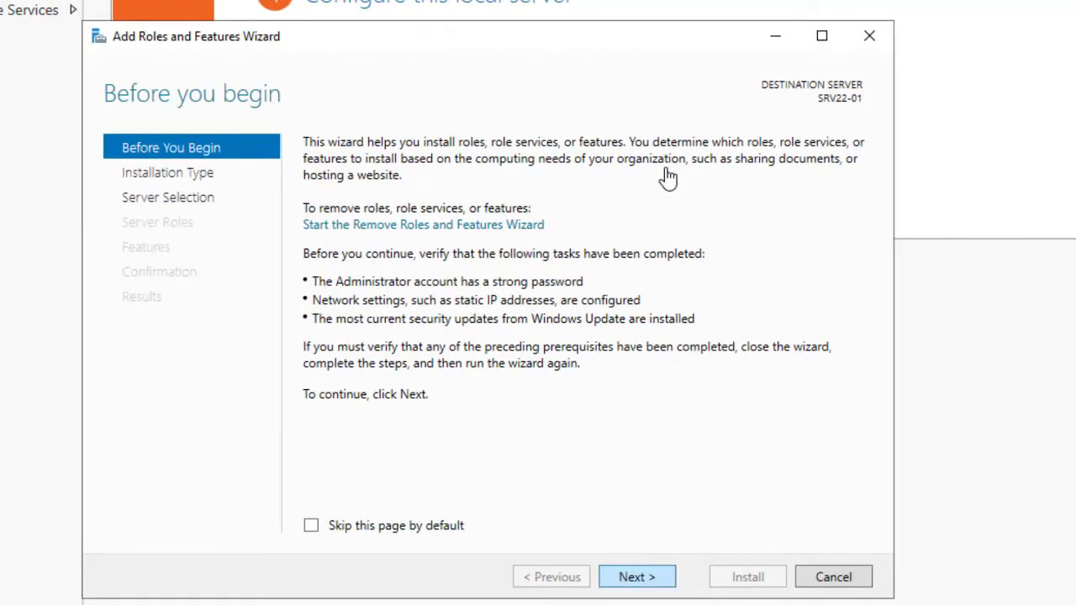
# - Choose a role-based installation on SRV22-01 and select the DNS Server role with its required management tools
pyautogui.press('Return')
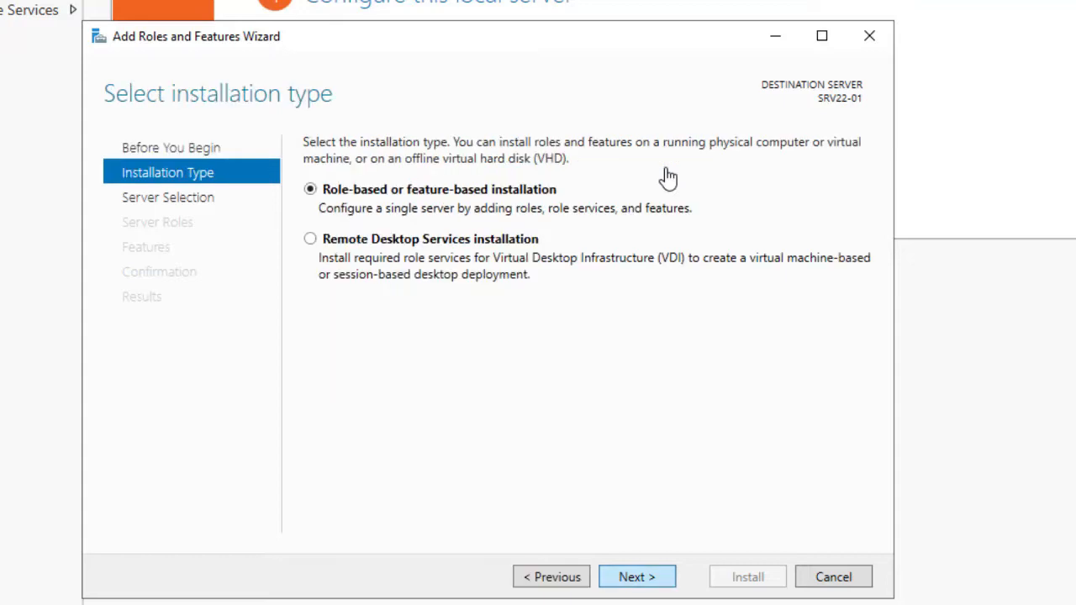
pyautogui.press('Return')
pyautogui.press('Return')
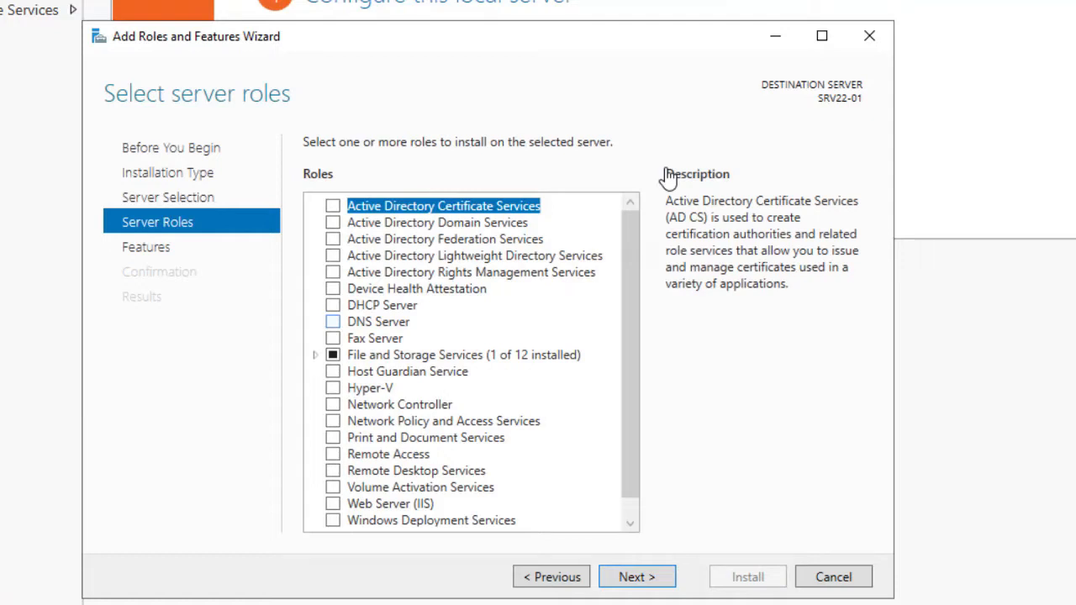
pyautogui.click(333, 322)
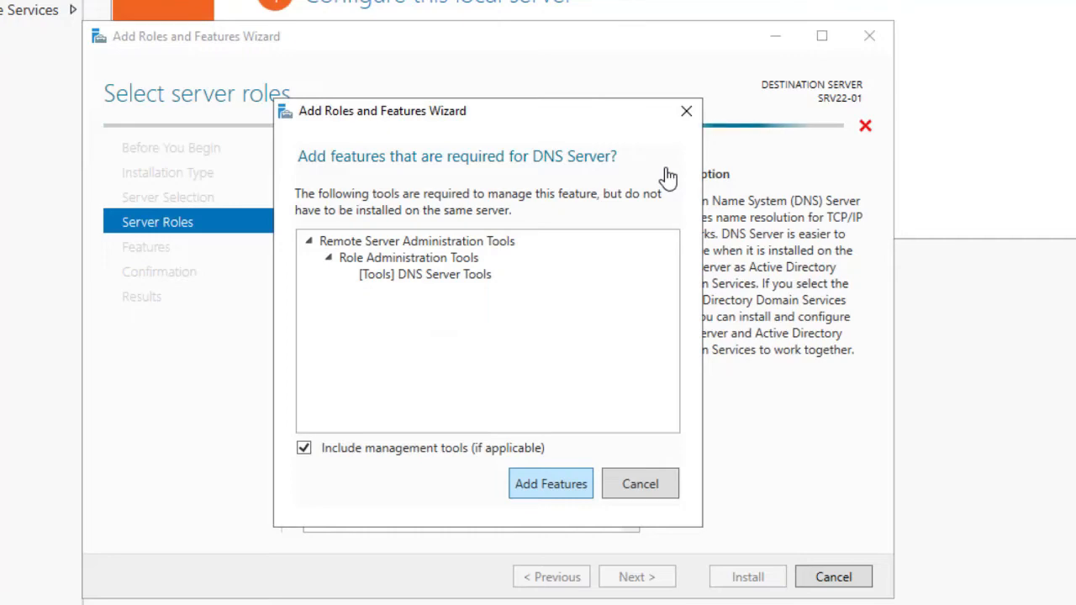
pyautogui.press('Return')
pyautogui.press('Return')
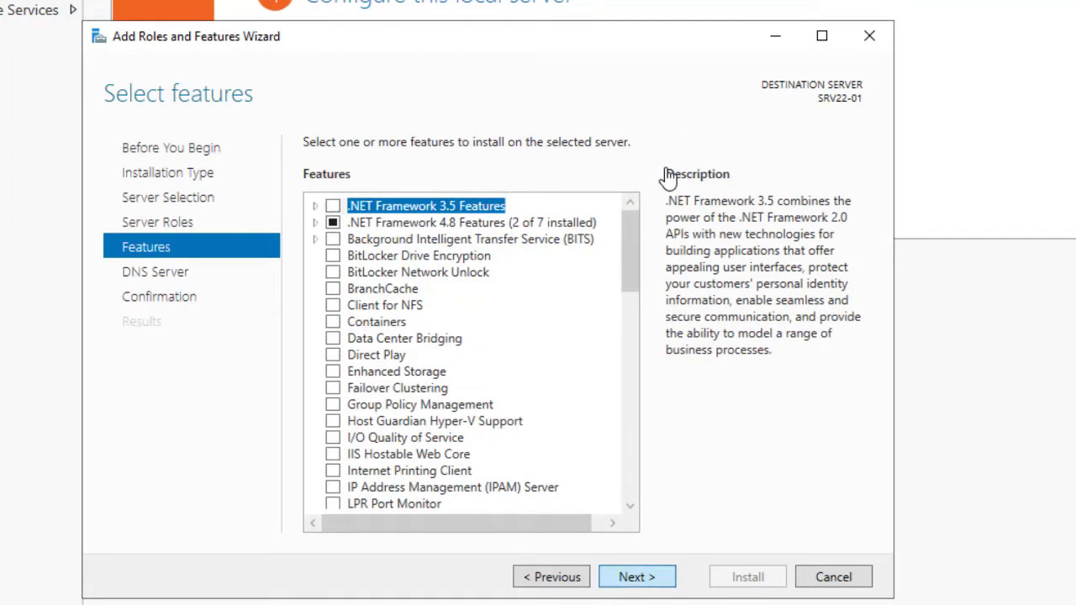
# - Install the DNS Server role without extra features, allowing an automatic restart if required, and close the wizard
pyautogui.press('Return')
pyautogui.press('Return')
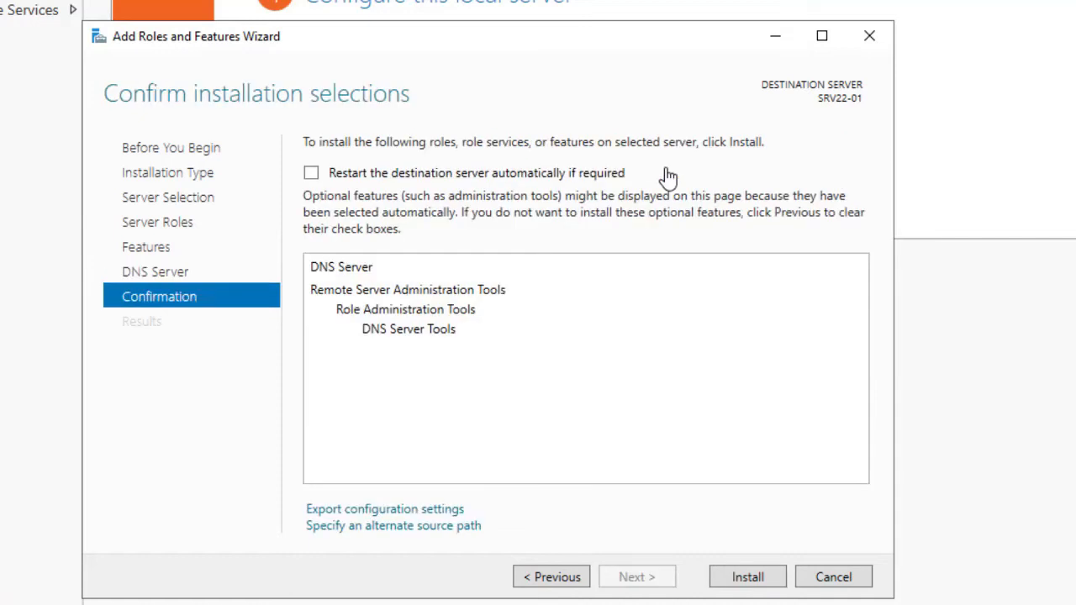
pyautogui.click(667, 176)
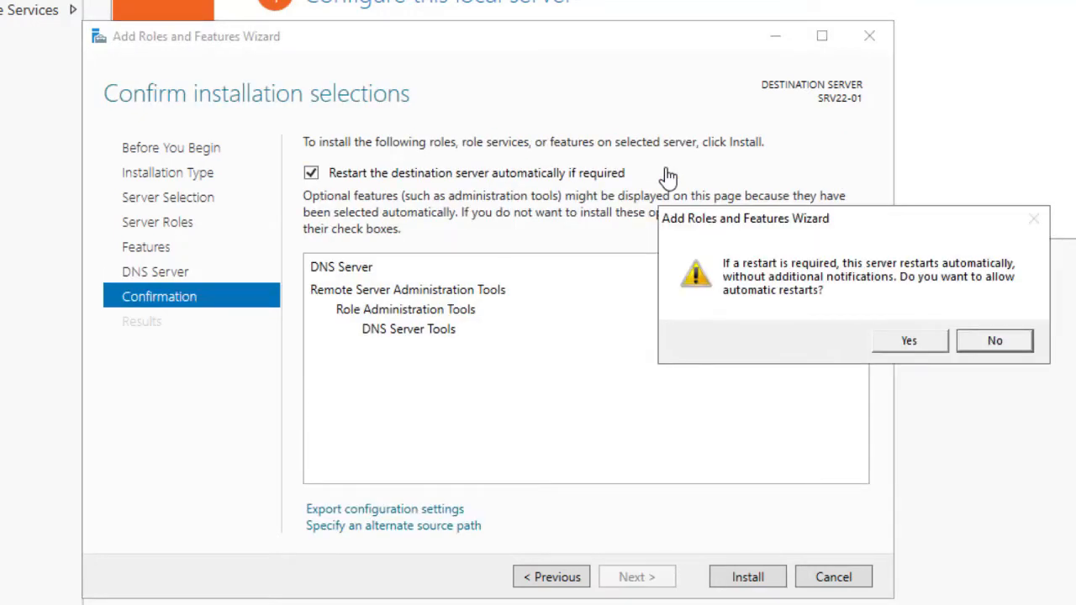
pyautogui.press('Return')
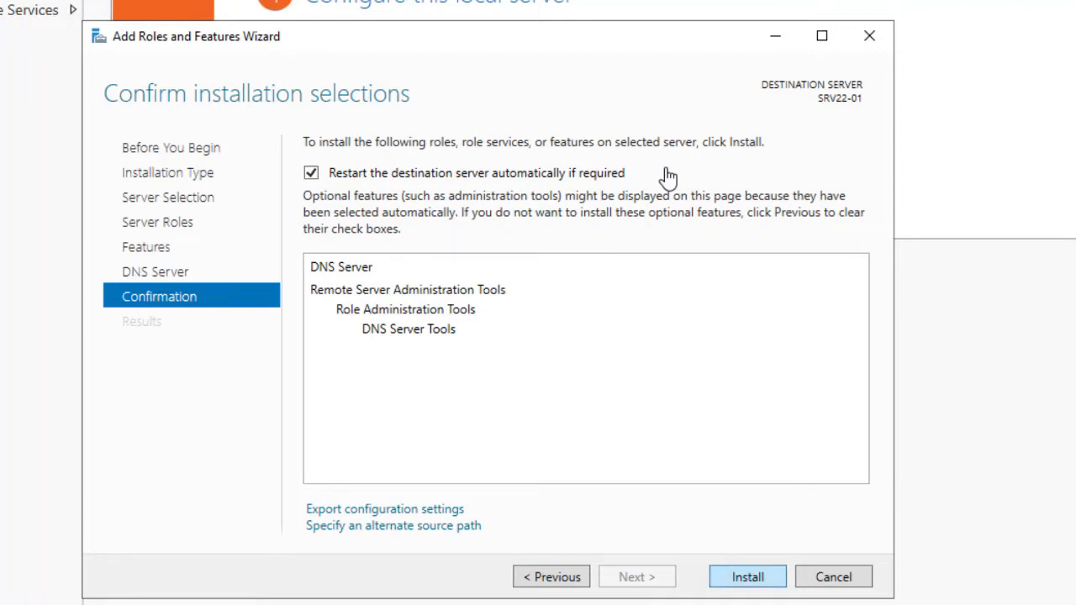
pyautogui.press('Return')
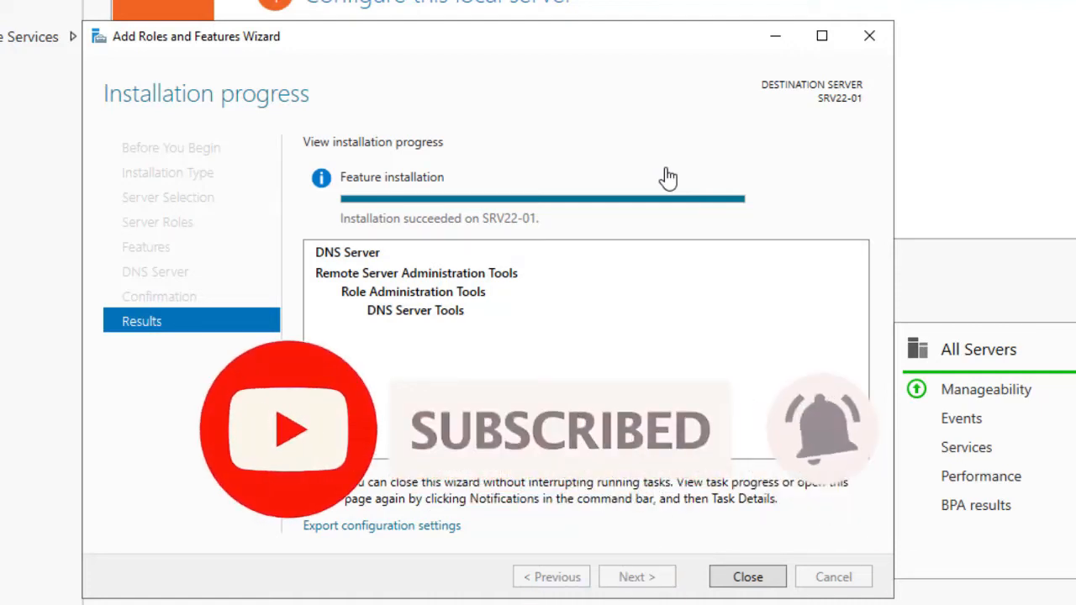
pyautogui.click(747, 576)
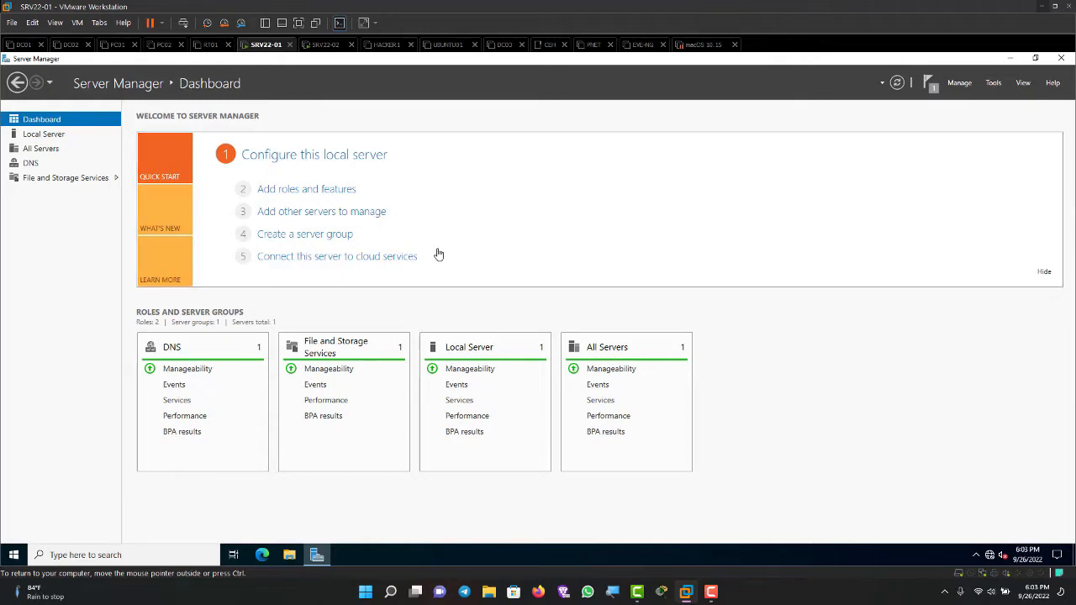
# - Open DNS Manager, select the SRV22-01 server and widen the console tree
pyautogui.click(993, 83)
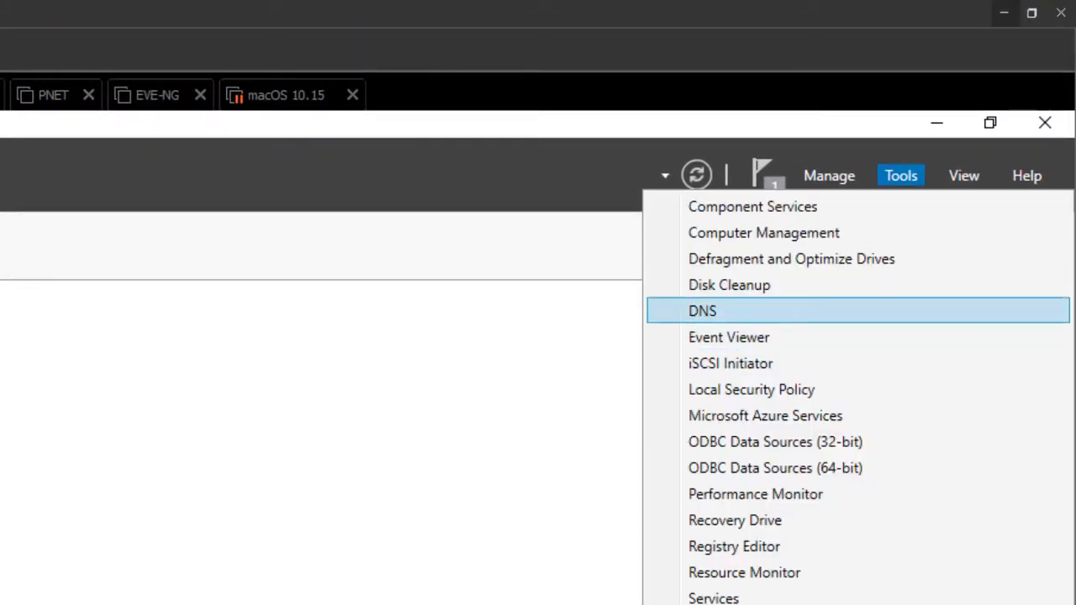
pyautogui.click(702, 310)
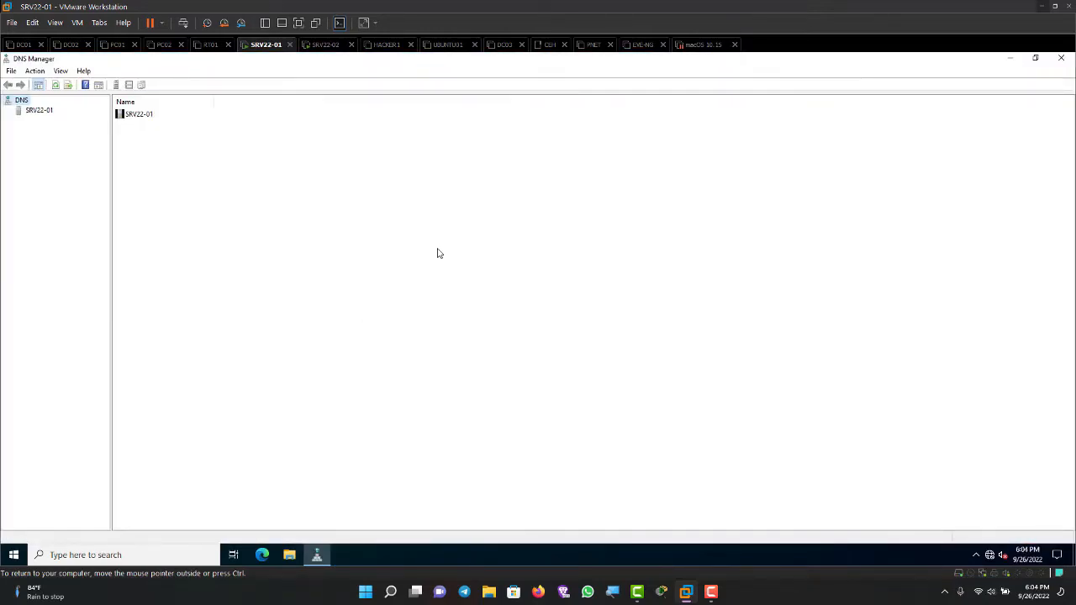
pyautogui.press('Down')
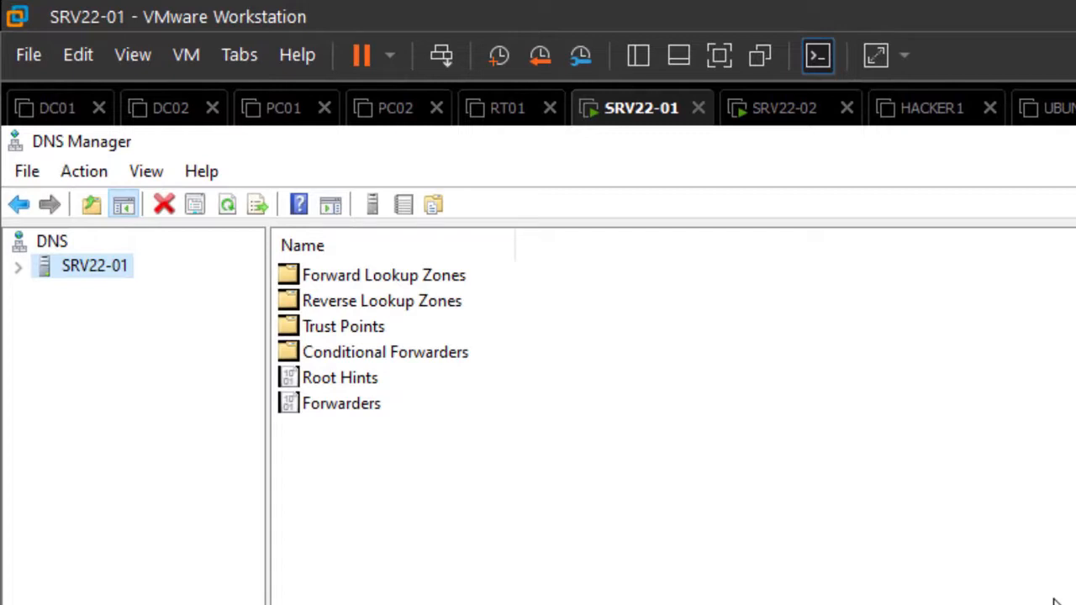
pyautogui.moveTo(268, 420); pyautogui.dragTo(493, 421)
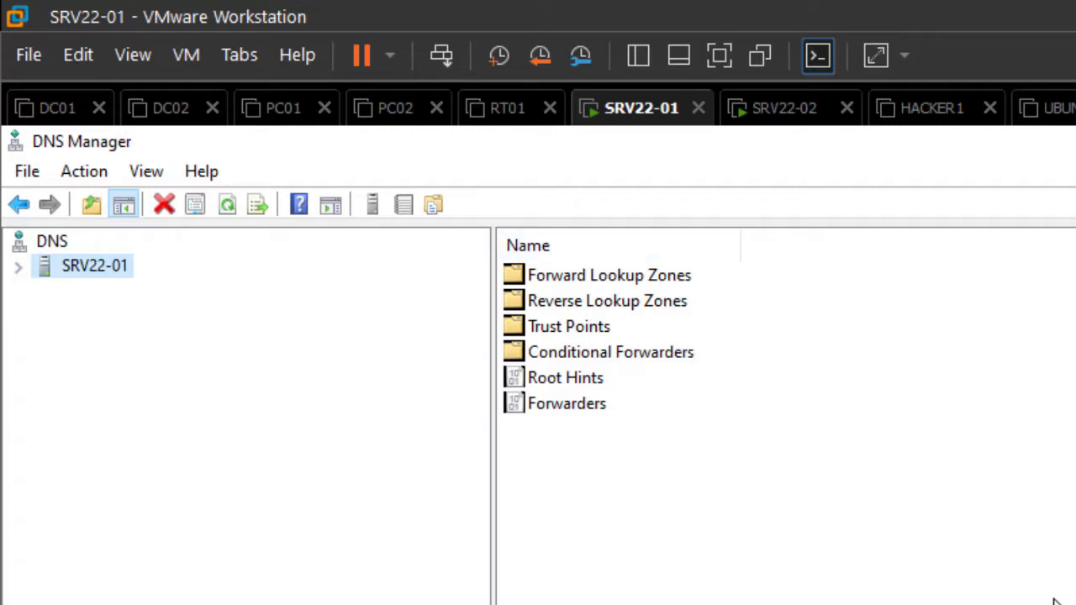
# - Go through SRV22-01's lookup zone, trust point and conditional forwarder folders, and expand the server in the console tree
pyautogui.click(609, 274)
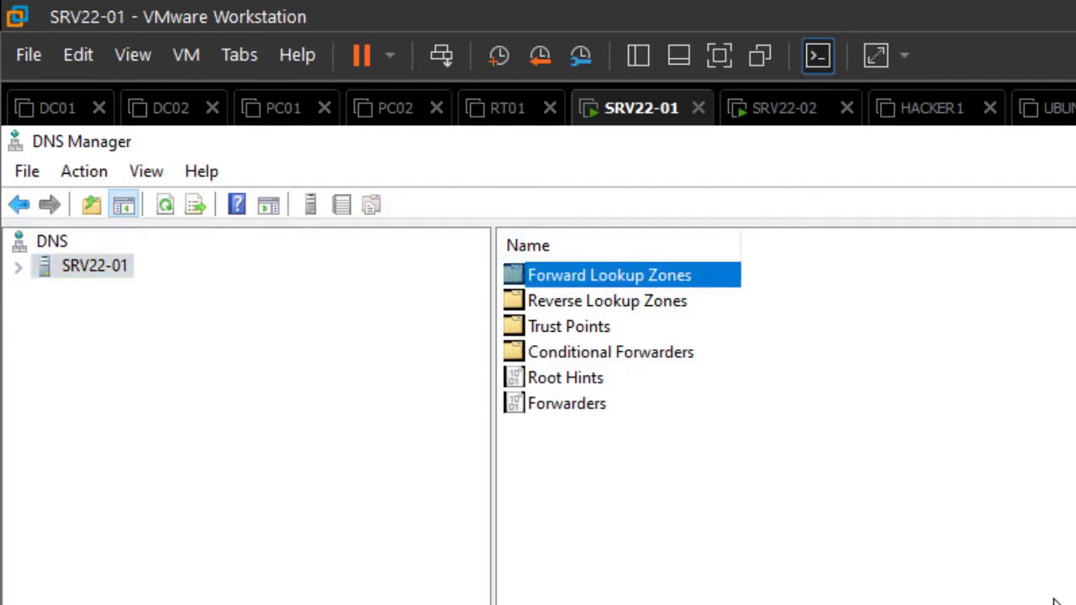
pyautogui.press('Down')
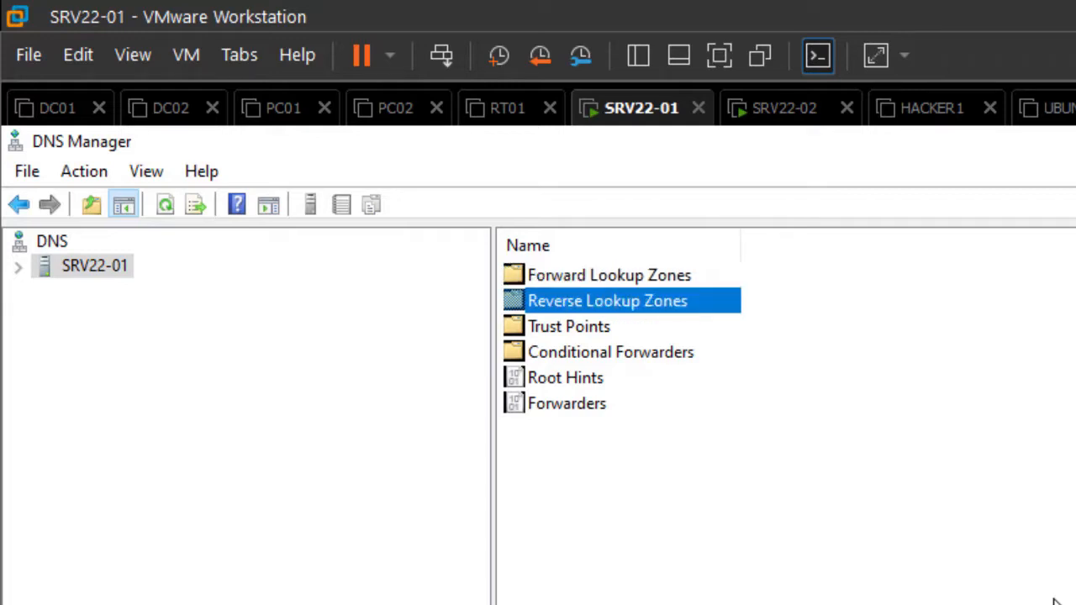
pyautogui.press('Down')
pyautogui.press('Down')
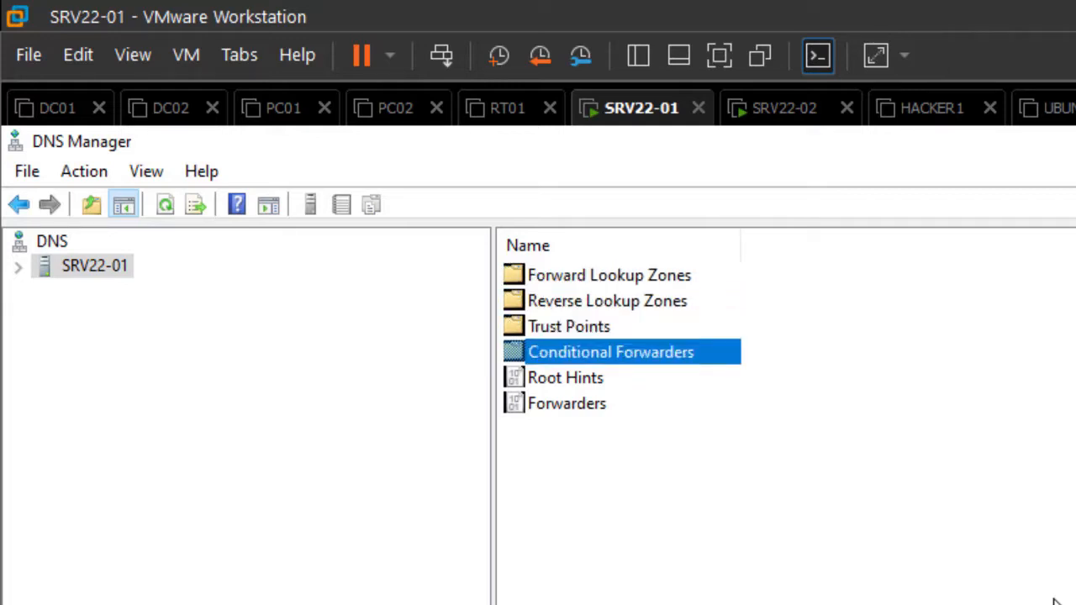
pyautogui.press('Tab')
pyautogui.press('Right')
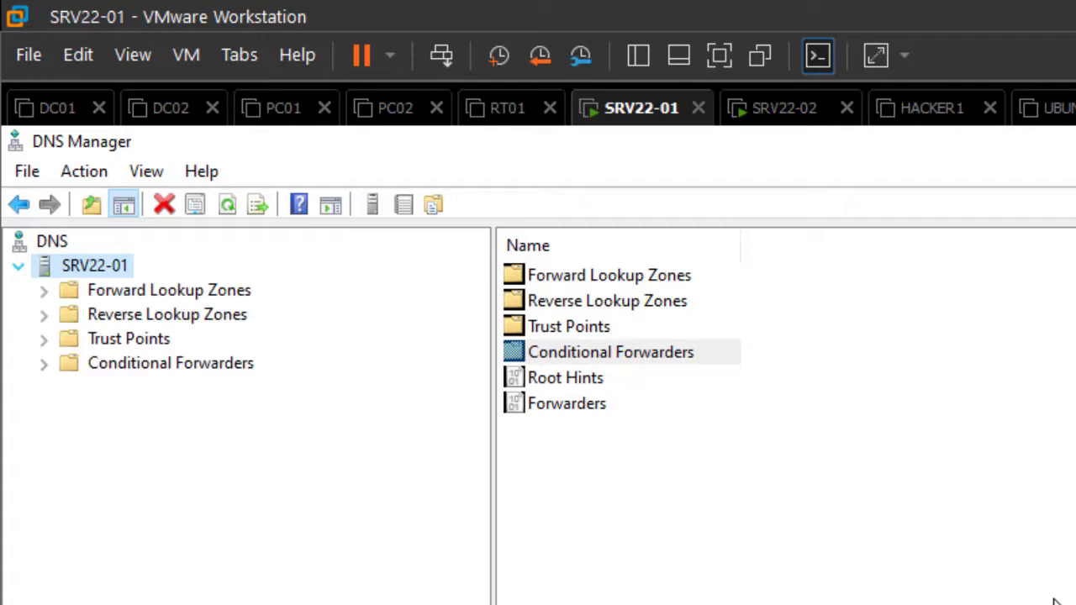
# - Look through the folders under SRV22-01 from Forward Lookup Zones to Conditional Forwarders and return to Forward Lookup Zones
pyautogui.press('Down')
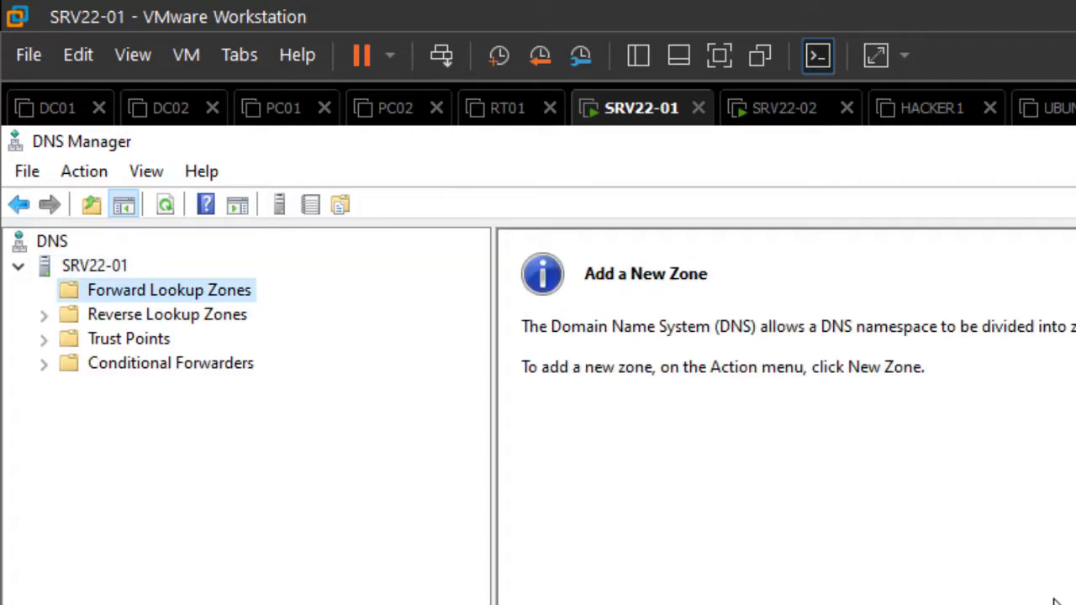
pyautogui.press('Down')
pyautogui.press('Down')
pyautogui.press('Down')
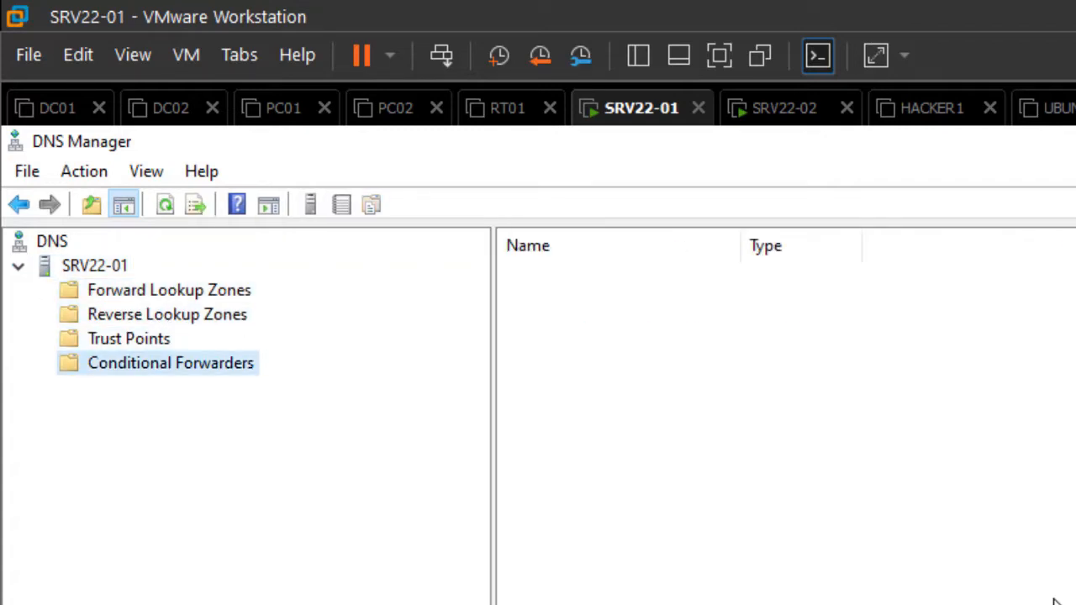
pyautogui.press('Up')
pyautogui.press('Up')
pyautogui.press('Up')
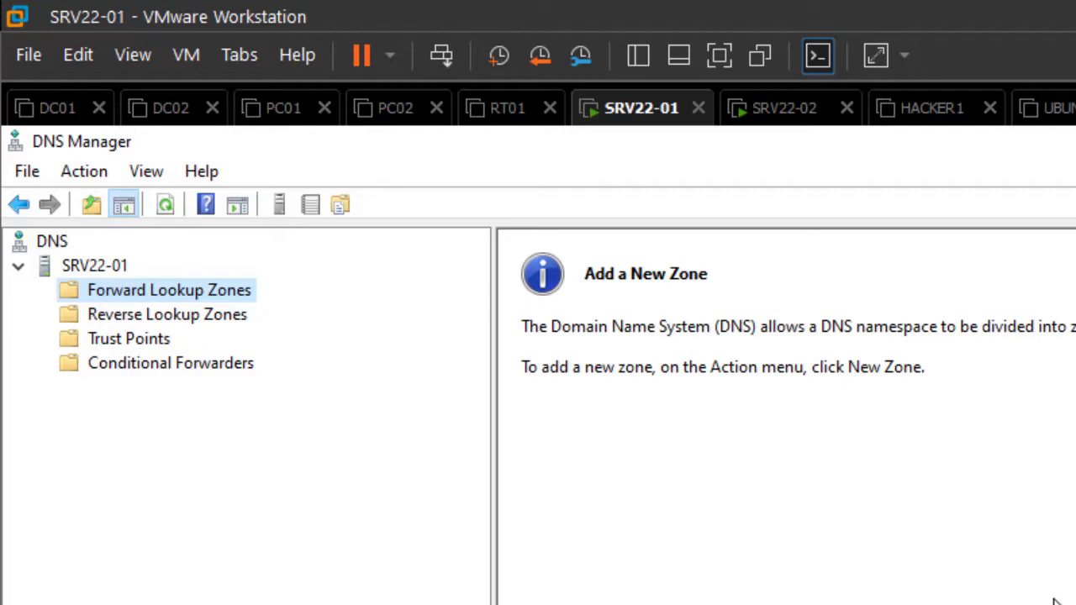
# - Start a new primary zone in Forward Lookup Zones and name it sip-comsys.com
pyautogui.rightClick(149, 289)
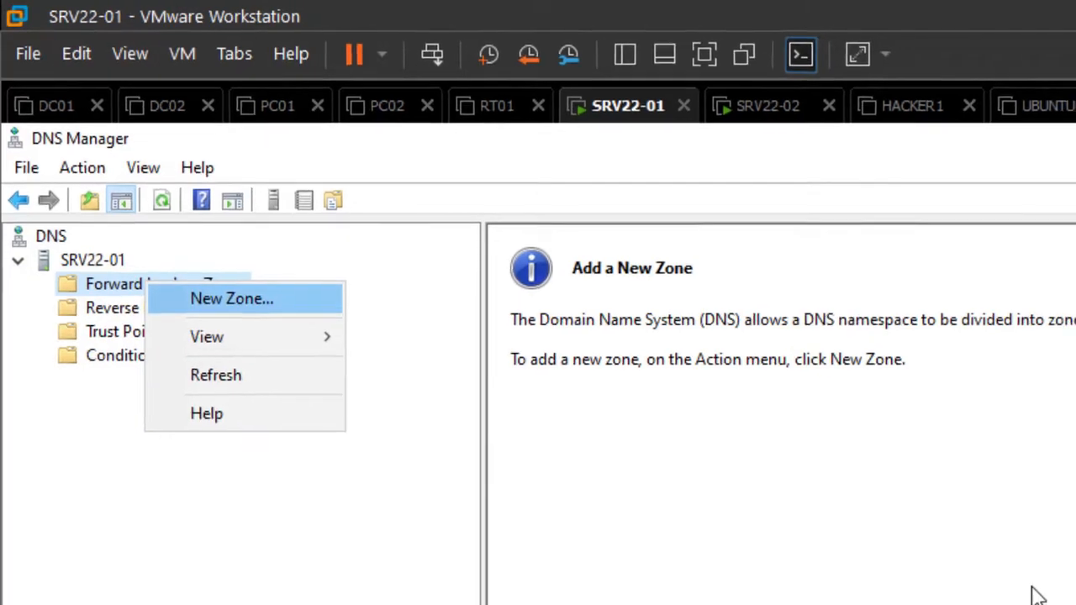
pyautogui.click(236, 304)
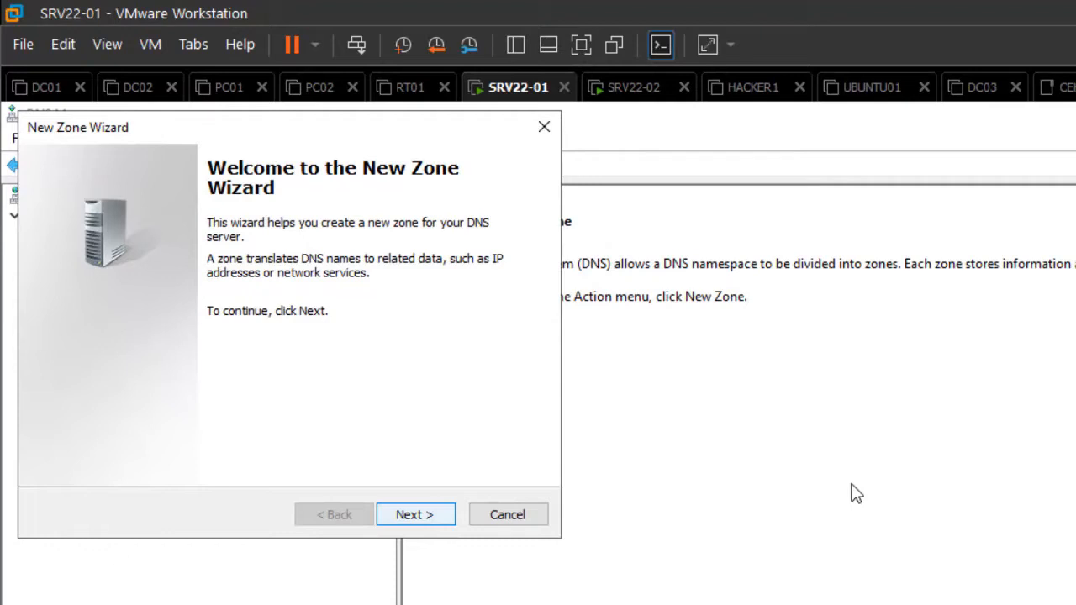
pyautogui.press('Return')
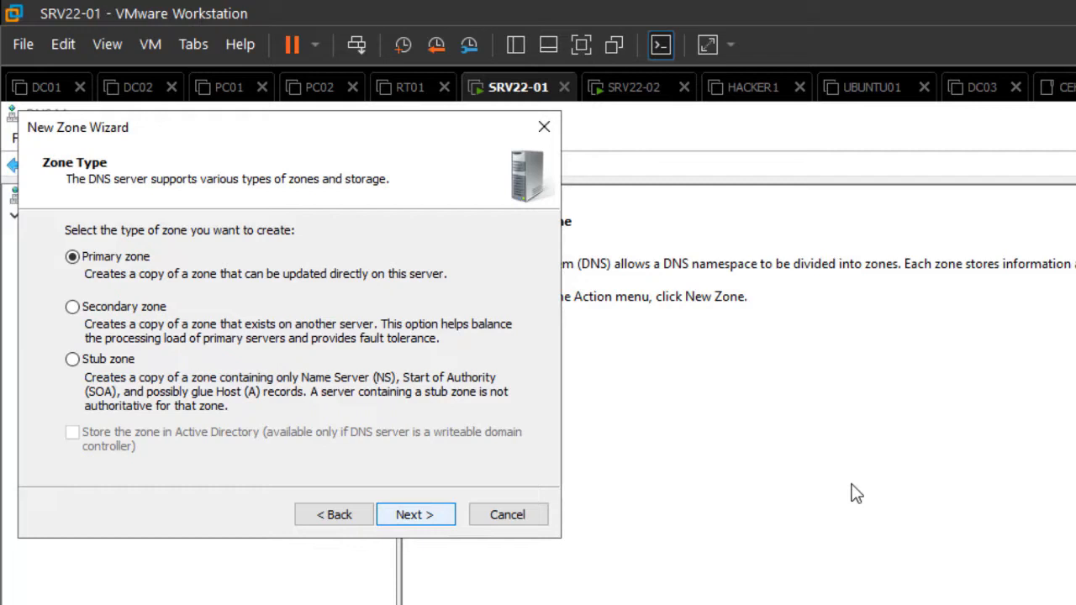
pyautogui.press('Return')
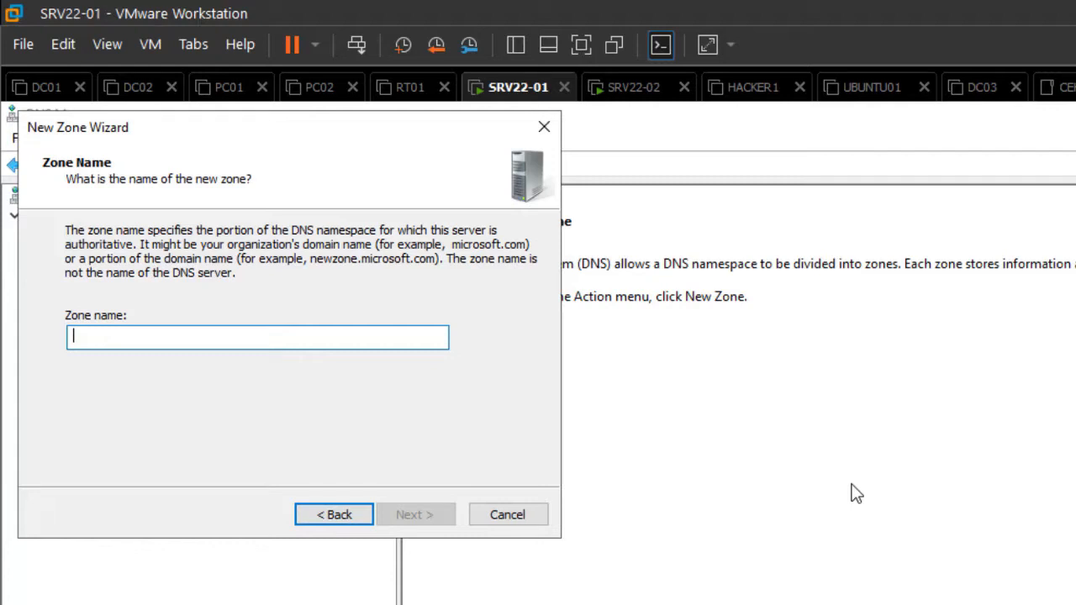
pyautogui.write('sip')
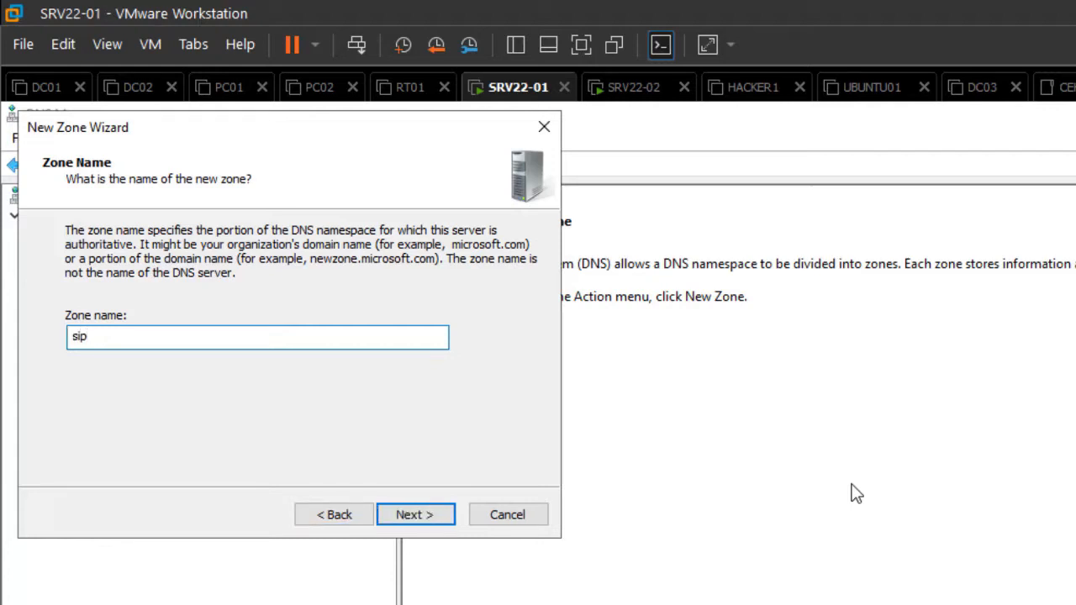
pyautogui.write('-comsys.com')
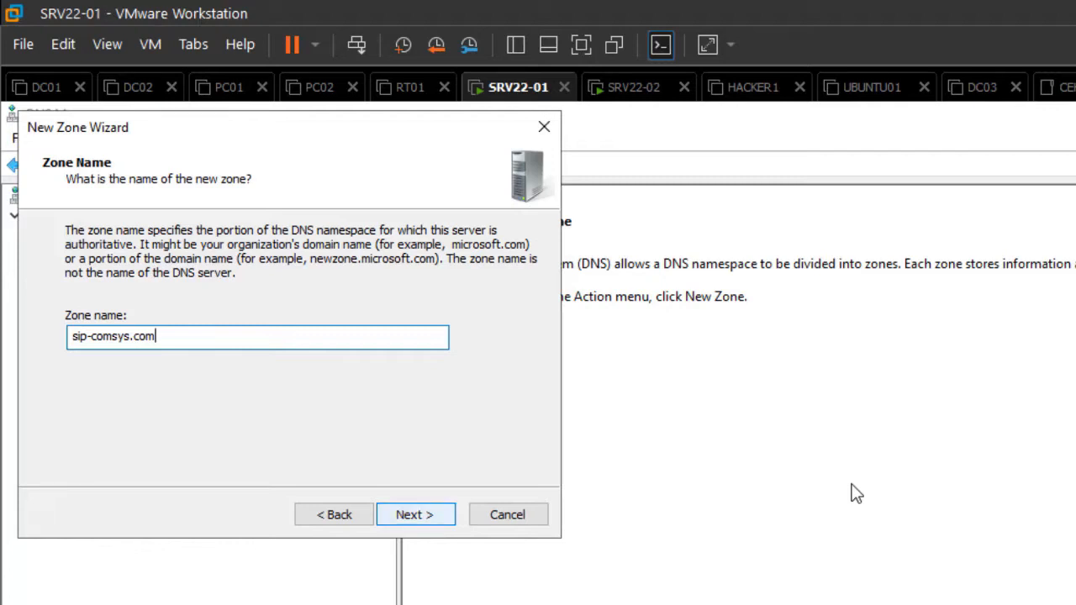
pyautogui.press('Return')
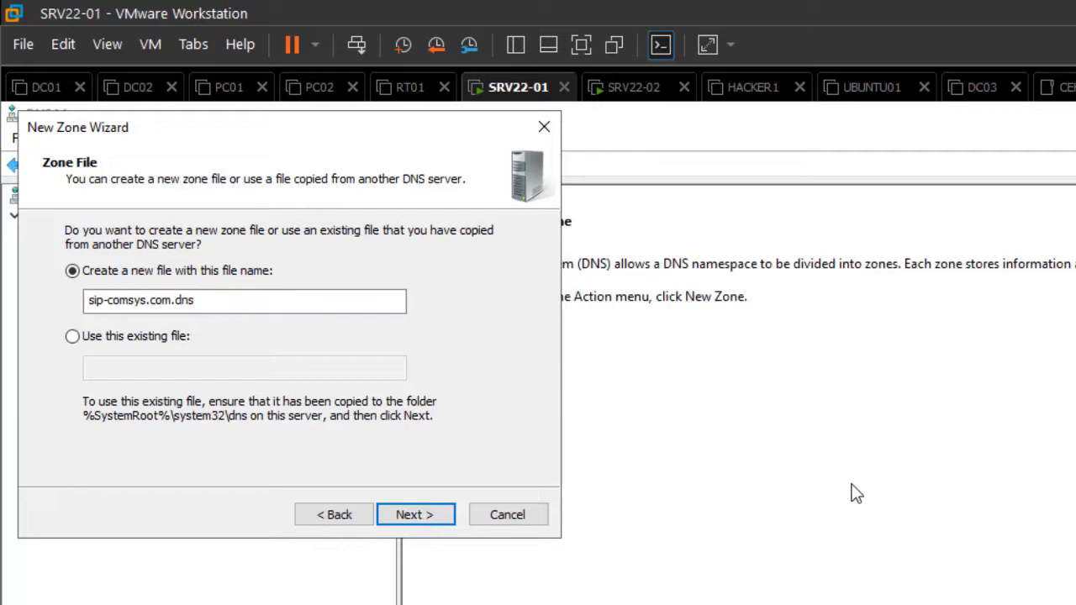
# - Store the zone in a new file sip-comsys.com.dns, allow both nonsecure and secure dynamic updates, and create the zone
pyautogui.click(72, 336)
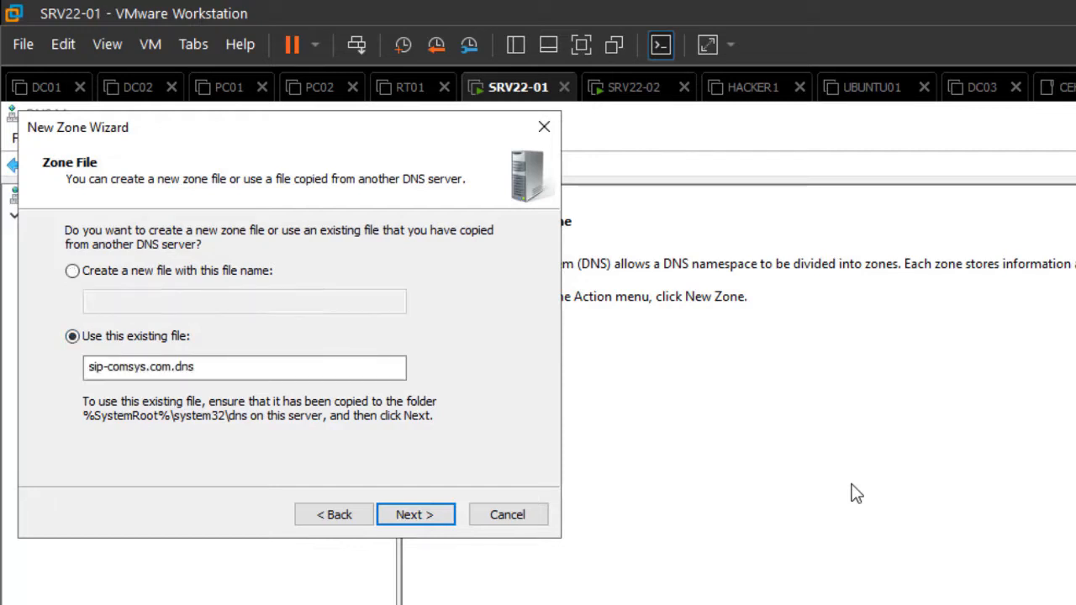
pyautogui.click(72, 271)
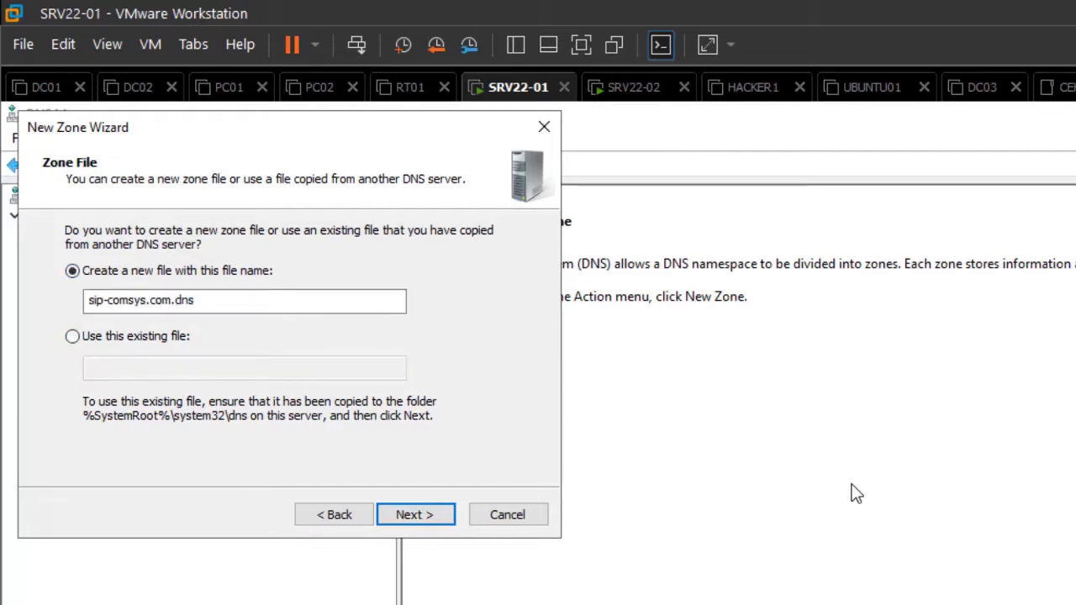
pyautogui.click(415, 515)
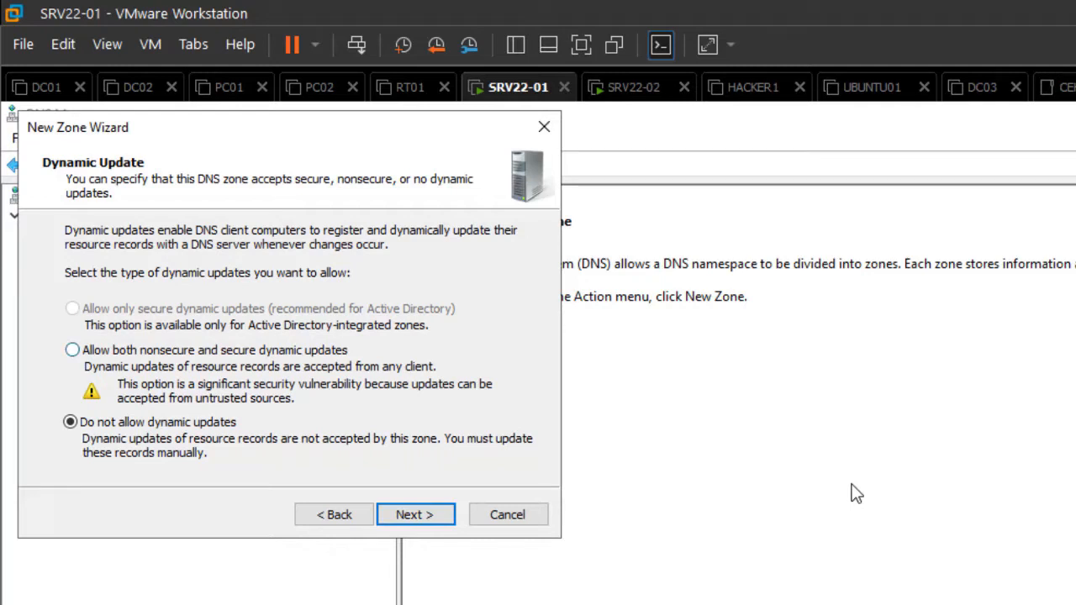
pyautogui.click(73, 349)
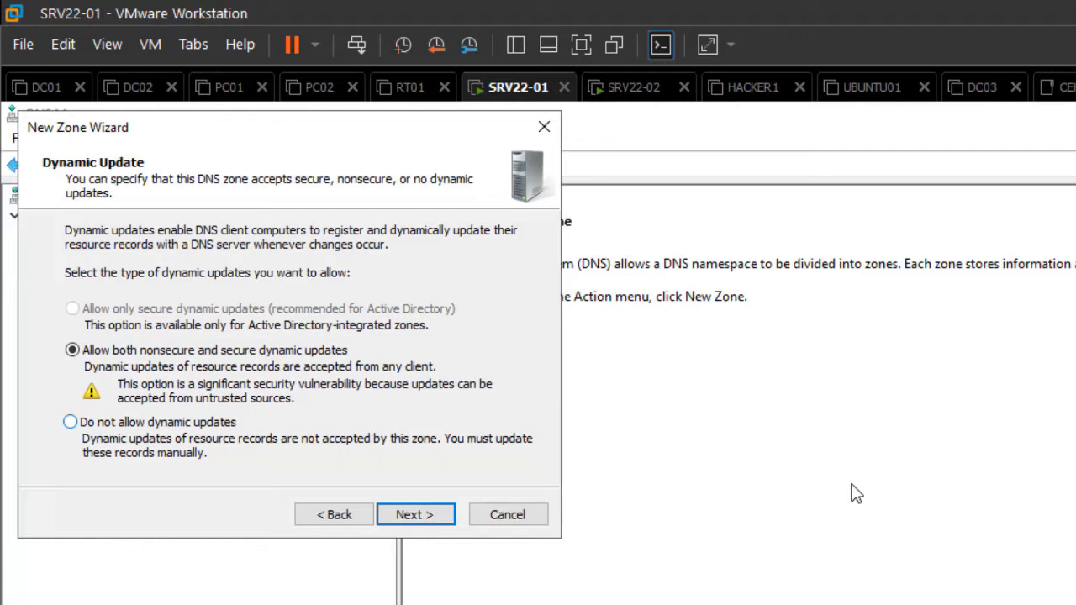
pyautogui.press('Down')
pyautogui.press('Up')
pyautogui.press('Return')
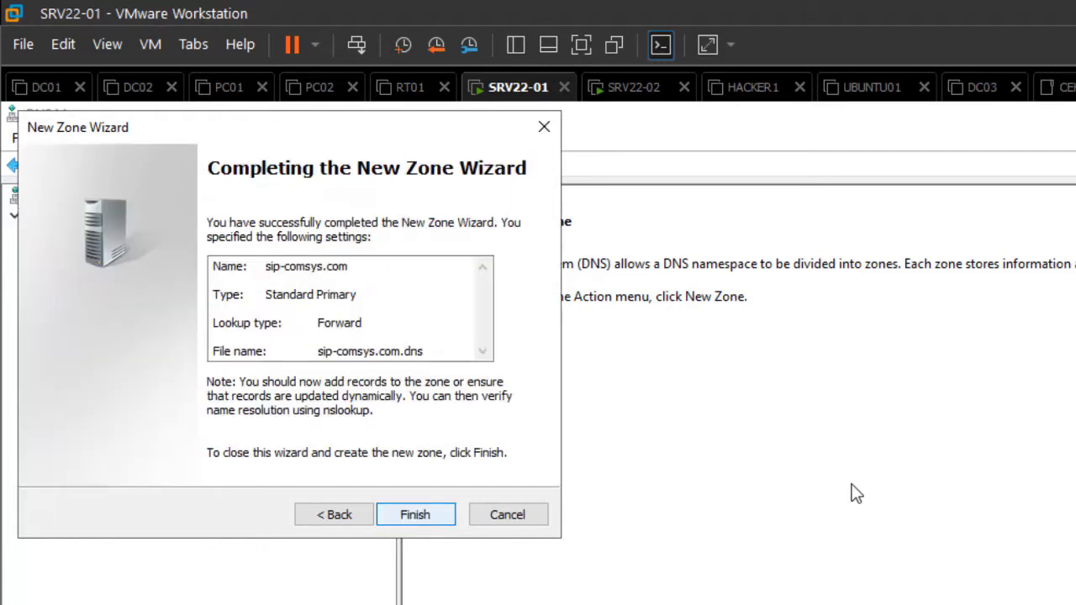
pyautogui.press('Return')
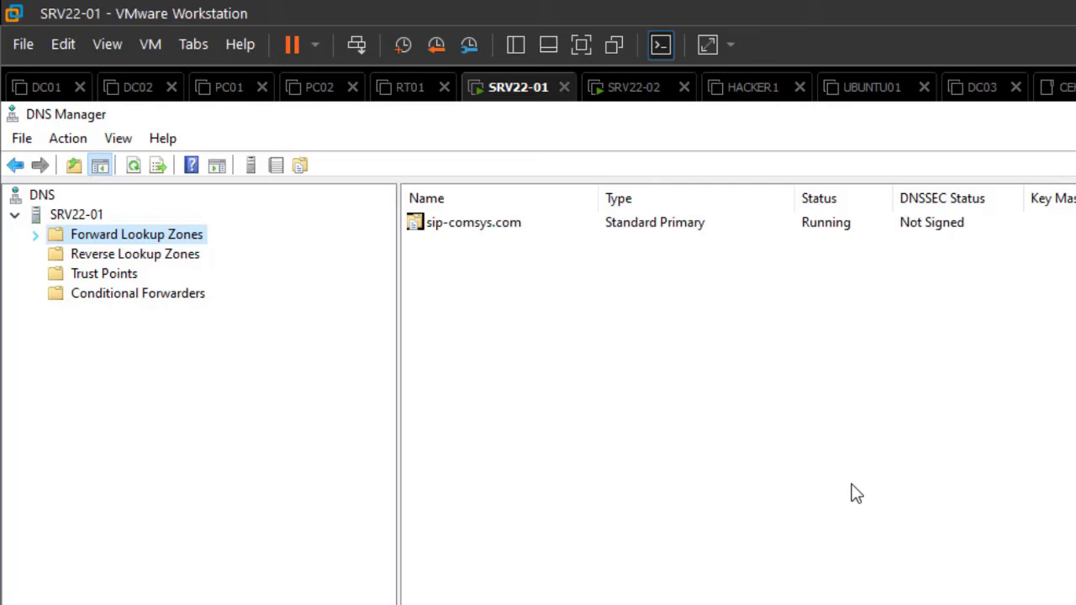
# - Expand Forward Lookup Zones, select the sip-comsys.com zone and start a new host (A or AAAA) record in it
pyautogui.press('Right')
pyautogui.press('Down')
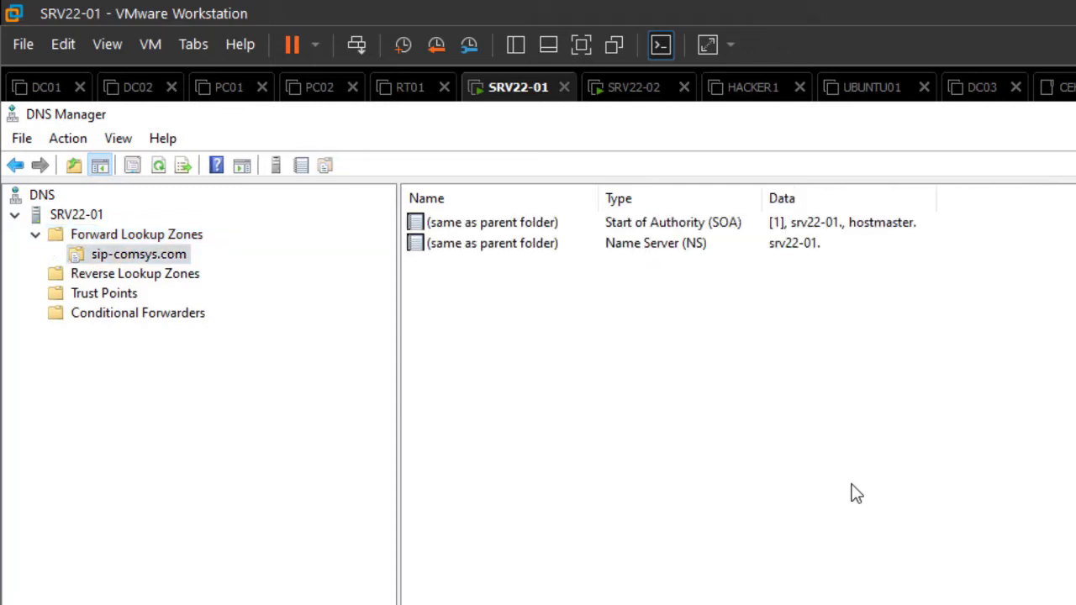
pyautogui.hotkey('shift', 'F10')
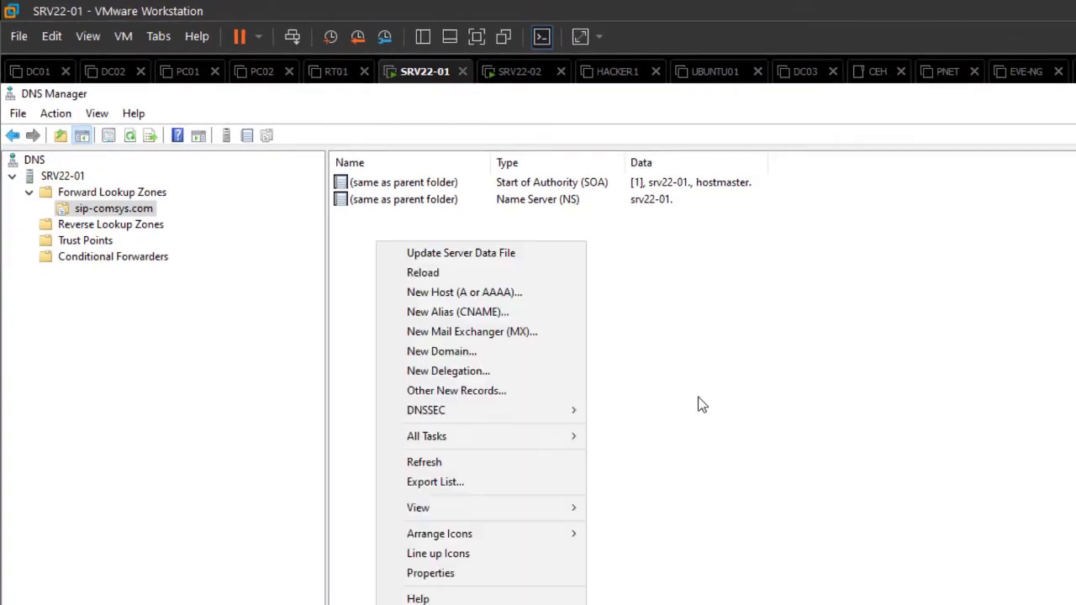
pyautogui.press('Down')
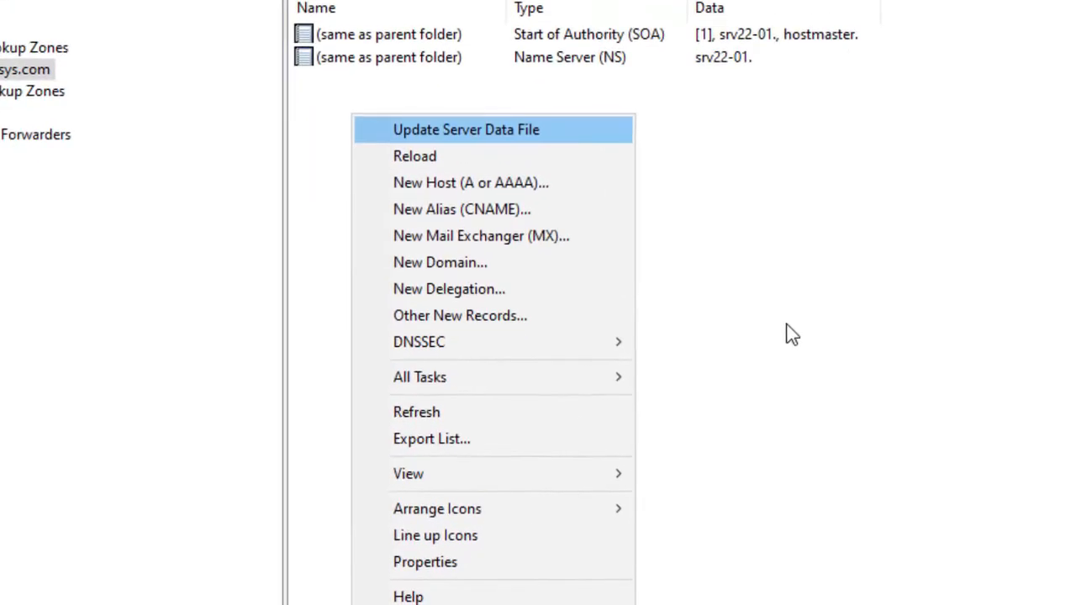
pyautogui.press('Down')
pyautogui.press('Down')
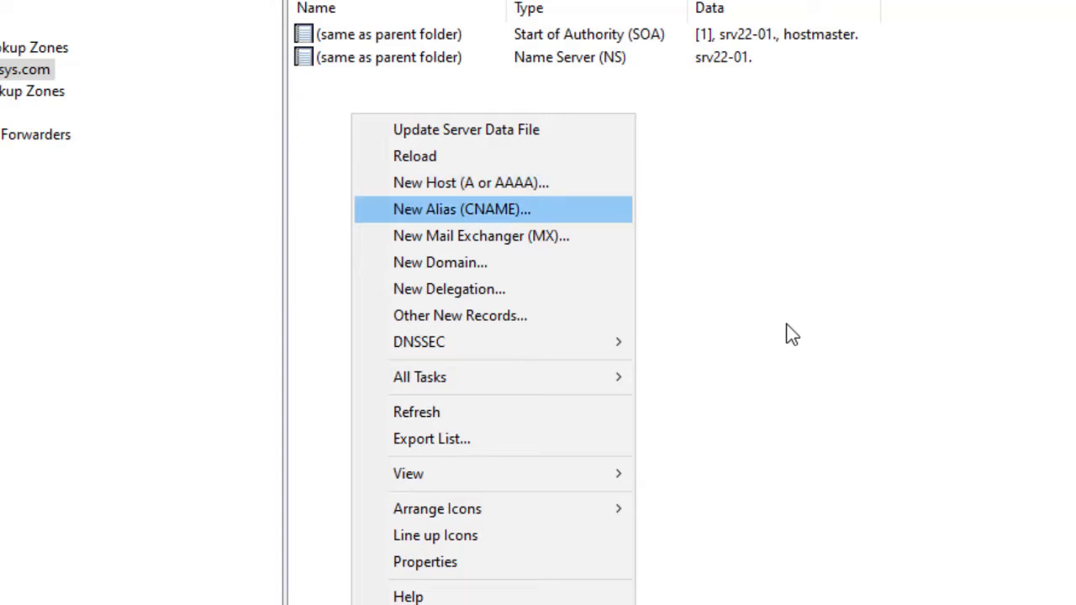
pyautogui.press('Down')
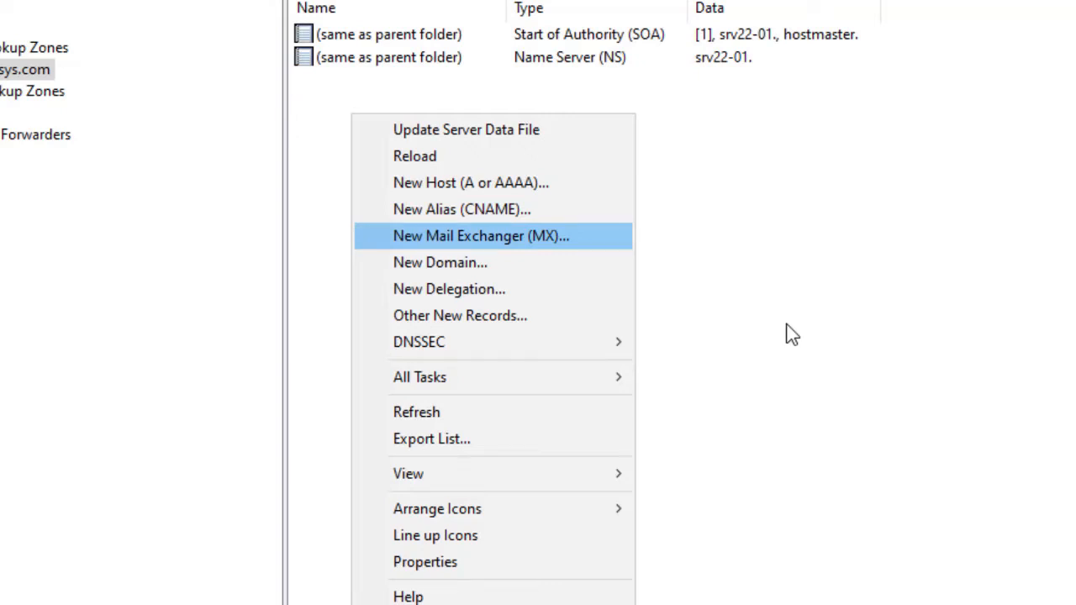
pyautogui.press('Up')
pyautogui.press('Up')
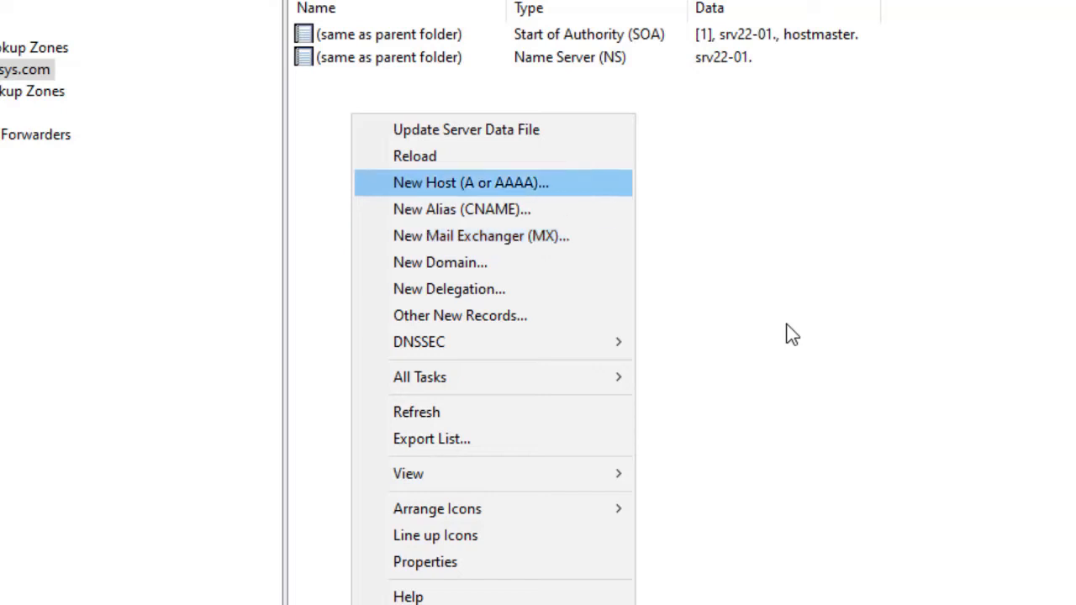
pyautogui.press('Return')
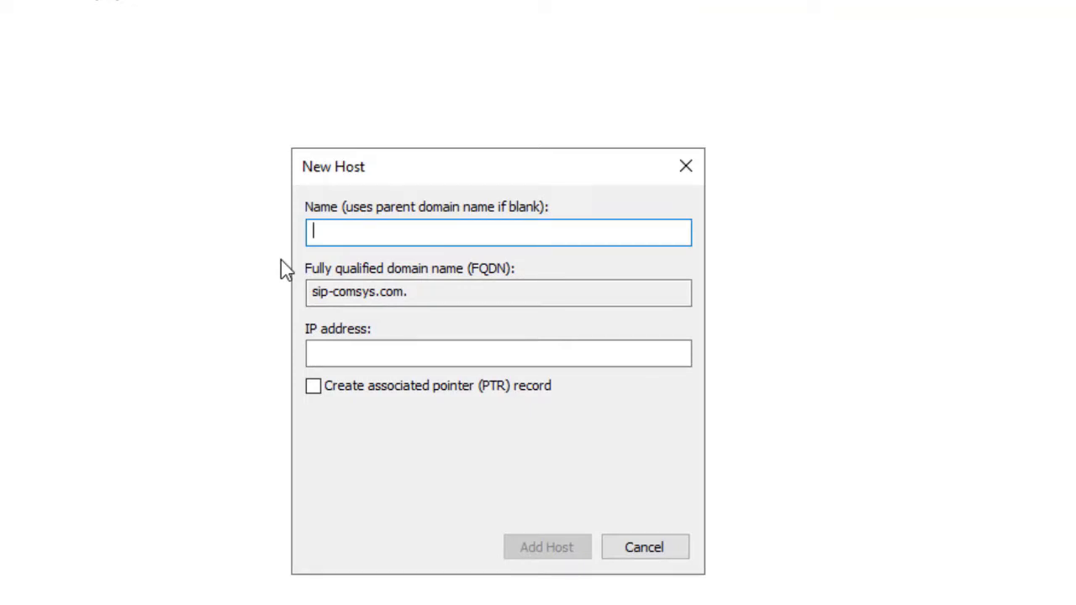
# - Name the new host SRV22-01 and set its IP address to 192.168.4.250
pyautogui.write('SRV')
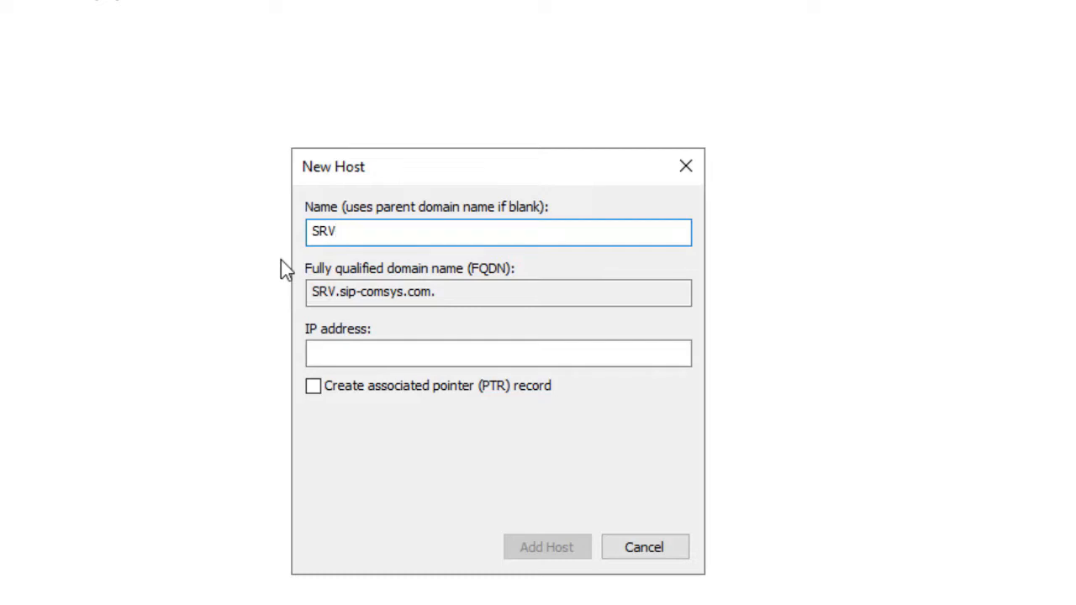
pyautogui.write('22')
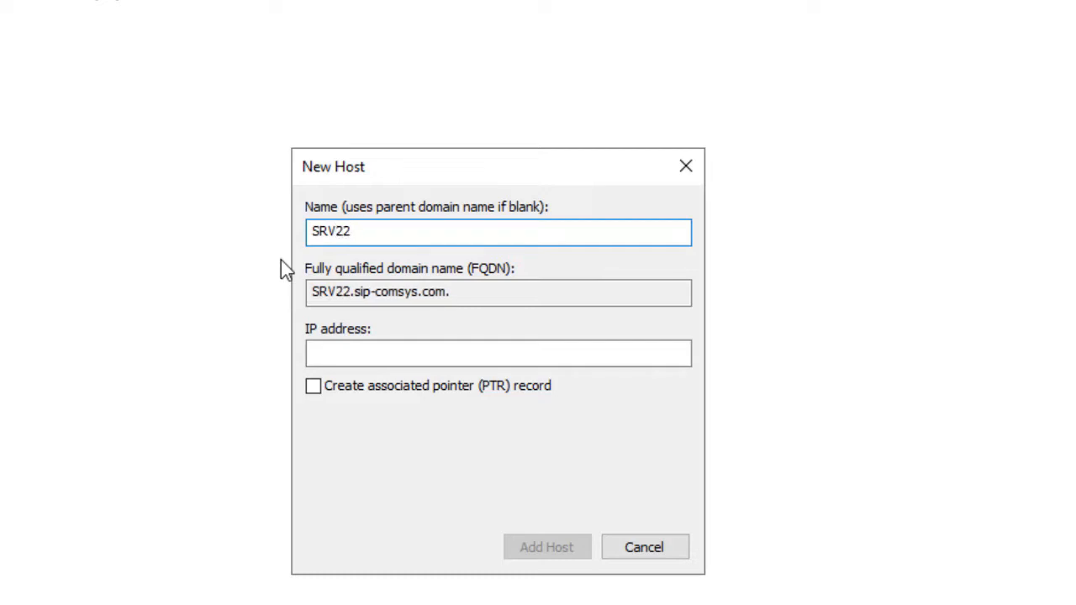
pyautogui.write('-')
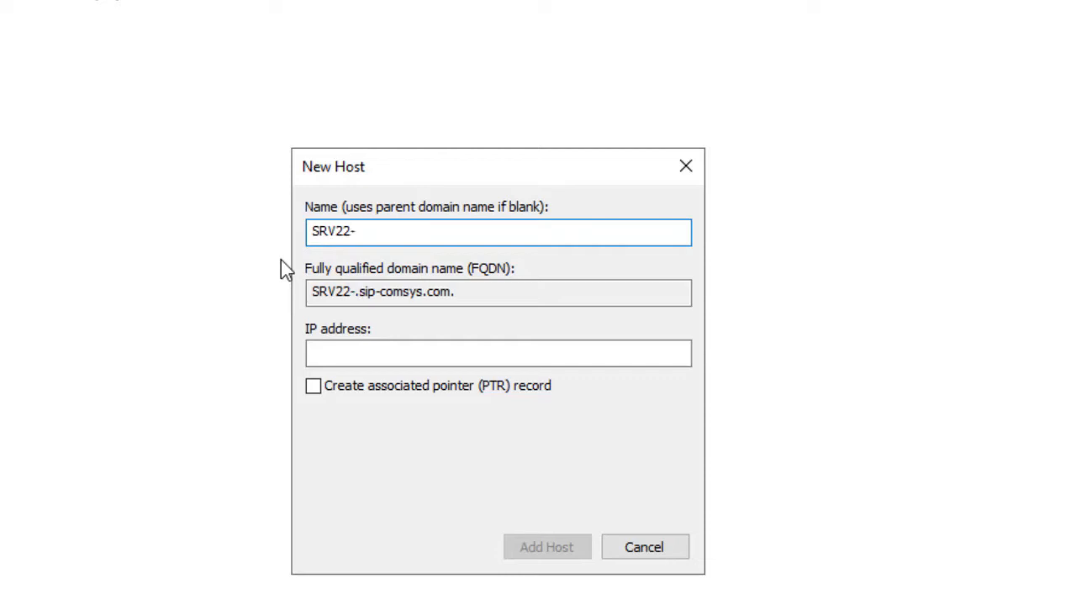
pyautogui.write('01')
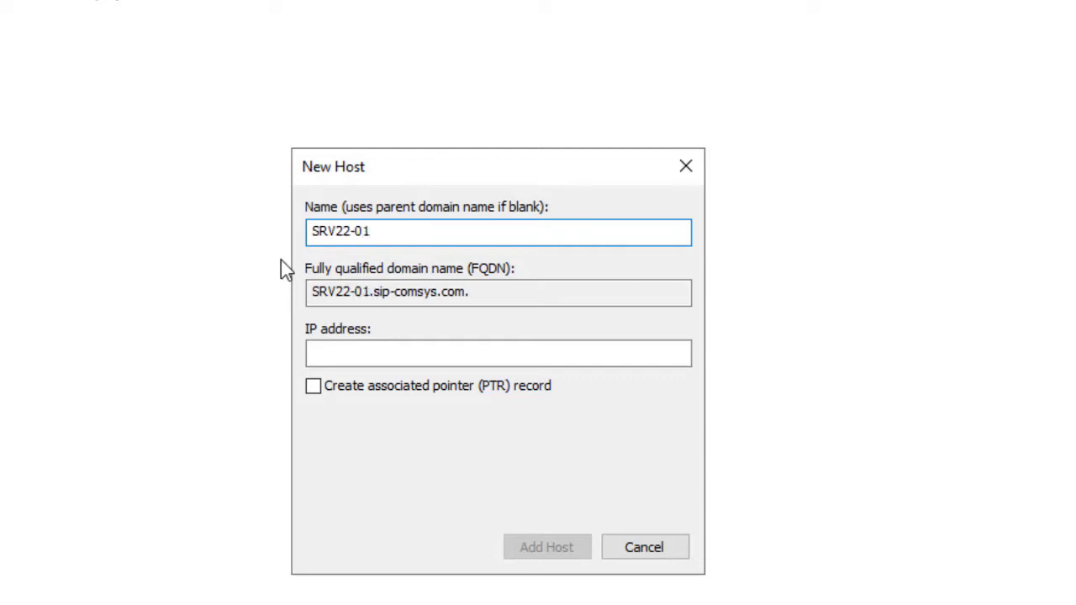
pyautogui.press('Tab')
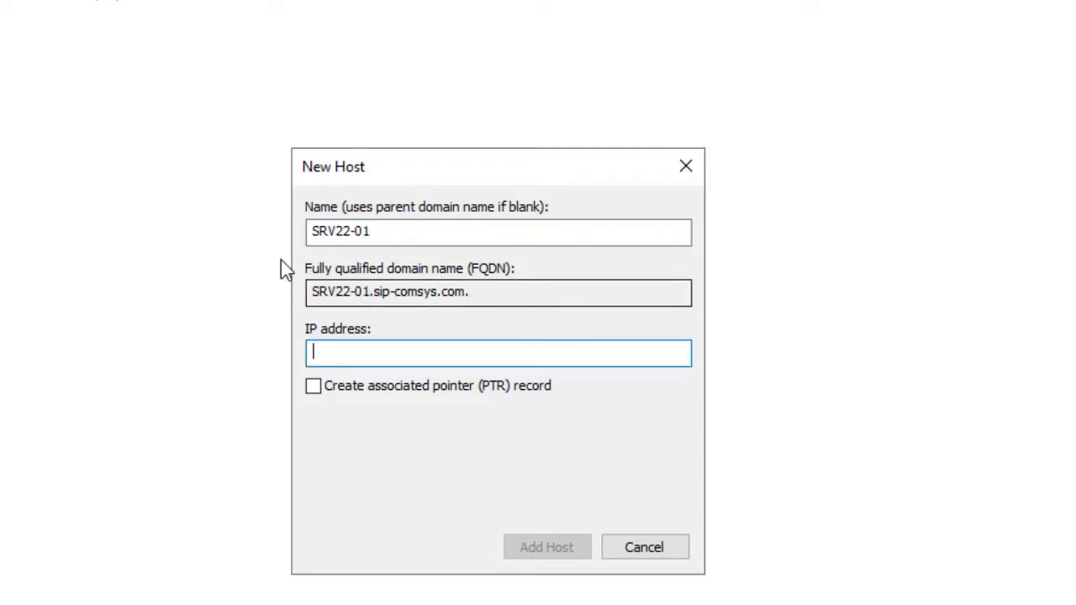
pyautogui.write('192.168.4.250')
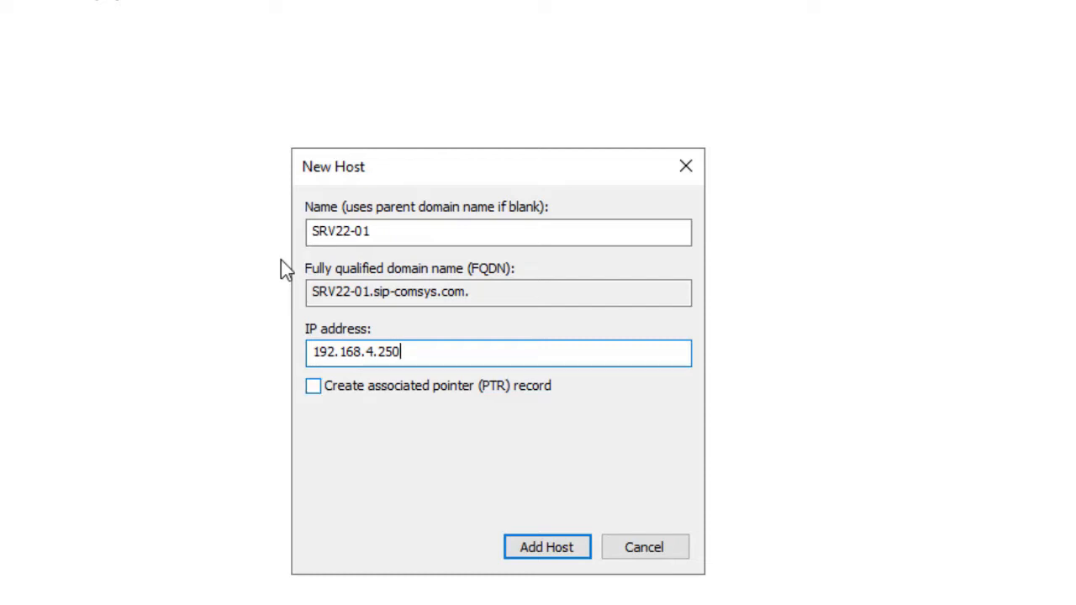
# - Request an associated pointer (PTR) record, add the host to the zone and close the New Host dialog
pyautogui.press('Tab')
pyautogui.press('space')
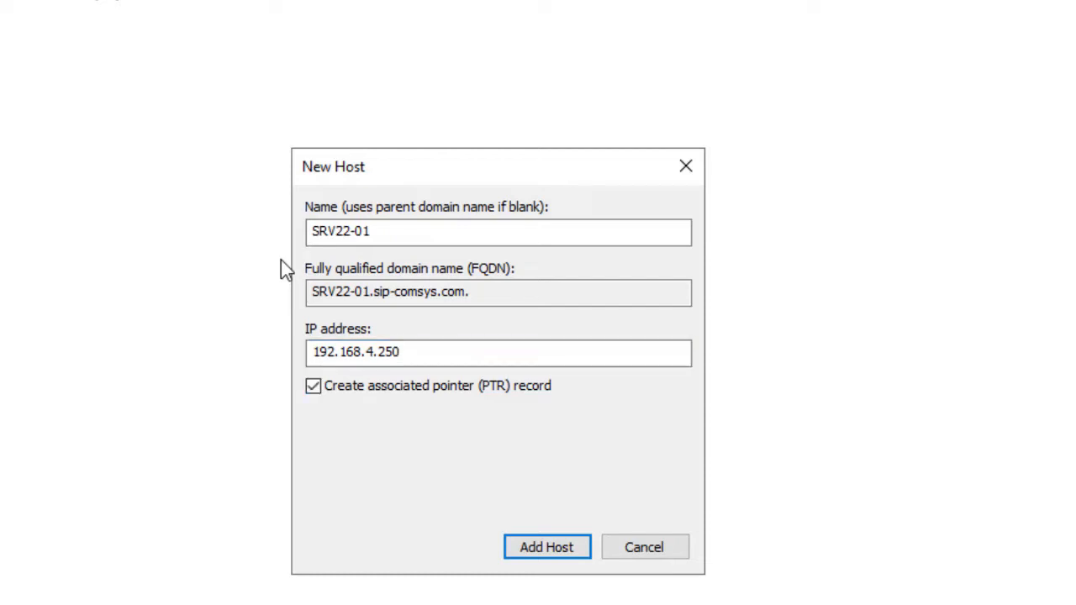
pyautogui.press('Return')
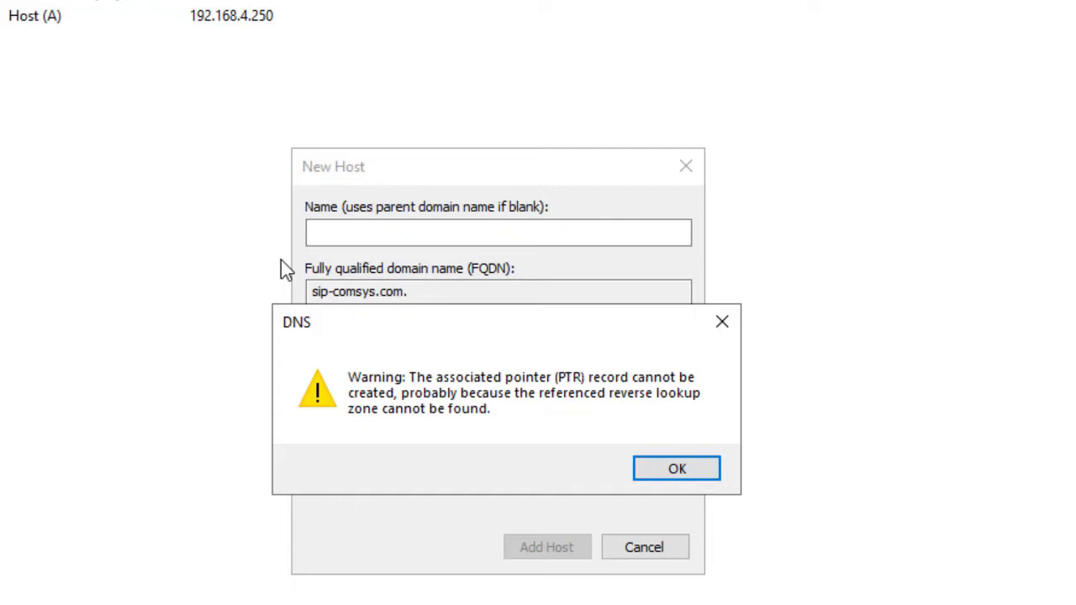
pyautogui.press('Return')
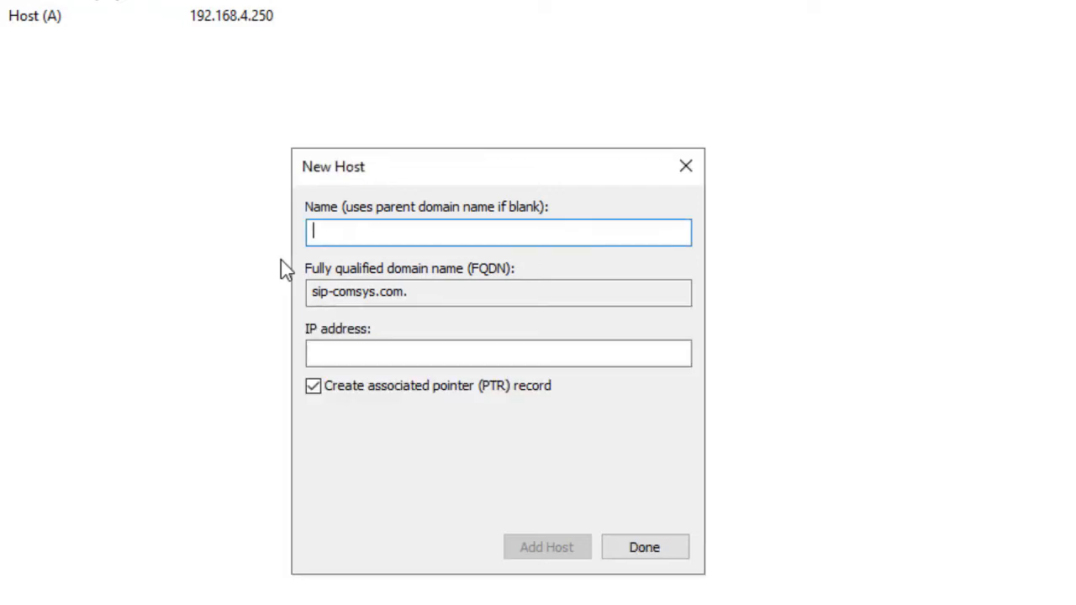
pyautogui.hotkey('shift', 'Tab')
pyautogui.press('Return')
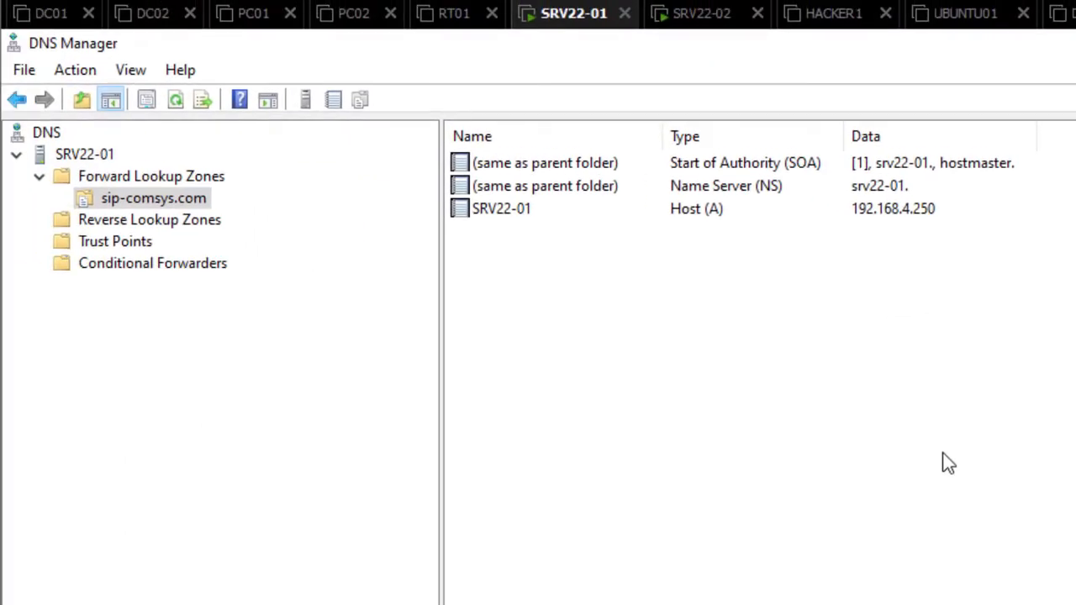
# - Start a new zone under Reverse Lookup Zones as a primary zone for IPv4 reverse lookup
pyautogui.press('Down')
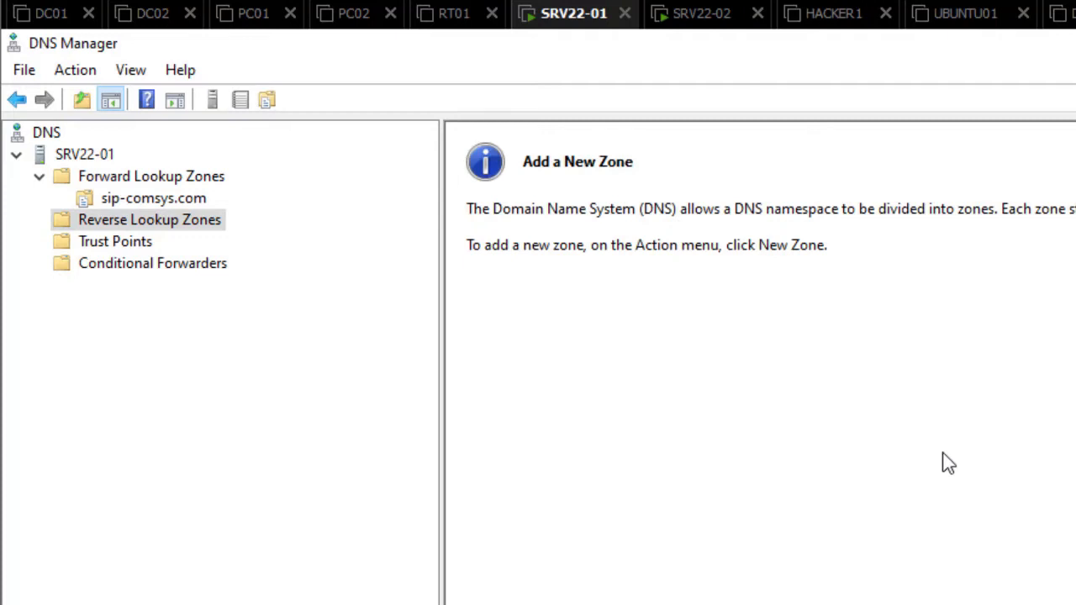
pyautogui.hotkey('shift', 'F10')
pyautogui.press('Down')
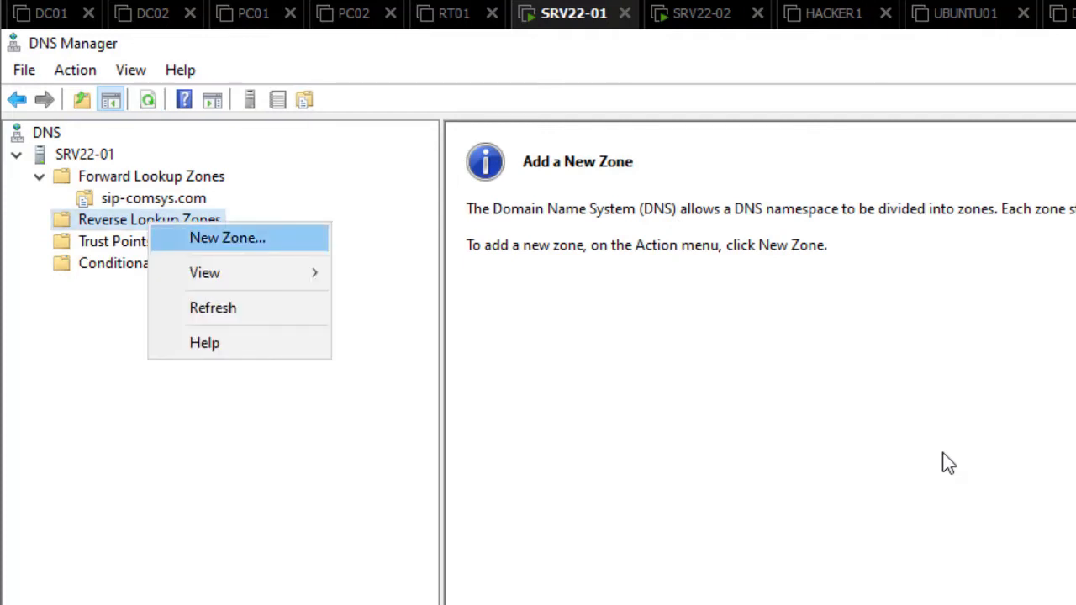
pyautogui.press('Return')
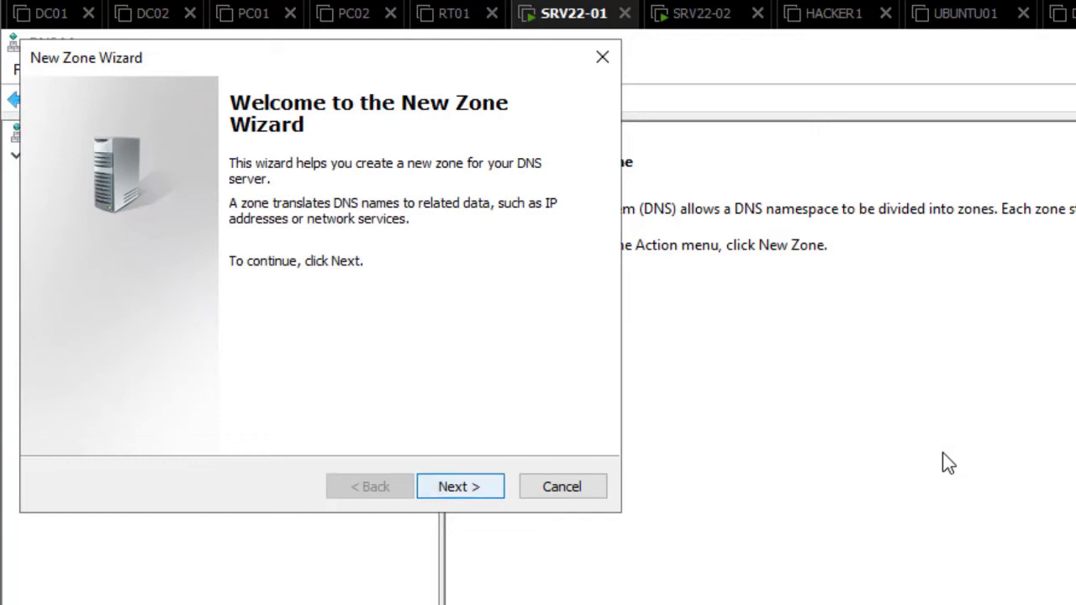
pyautogui.press('Return')
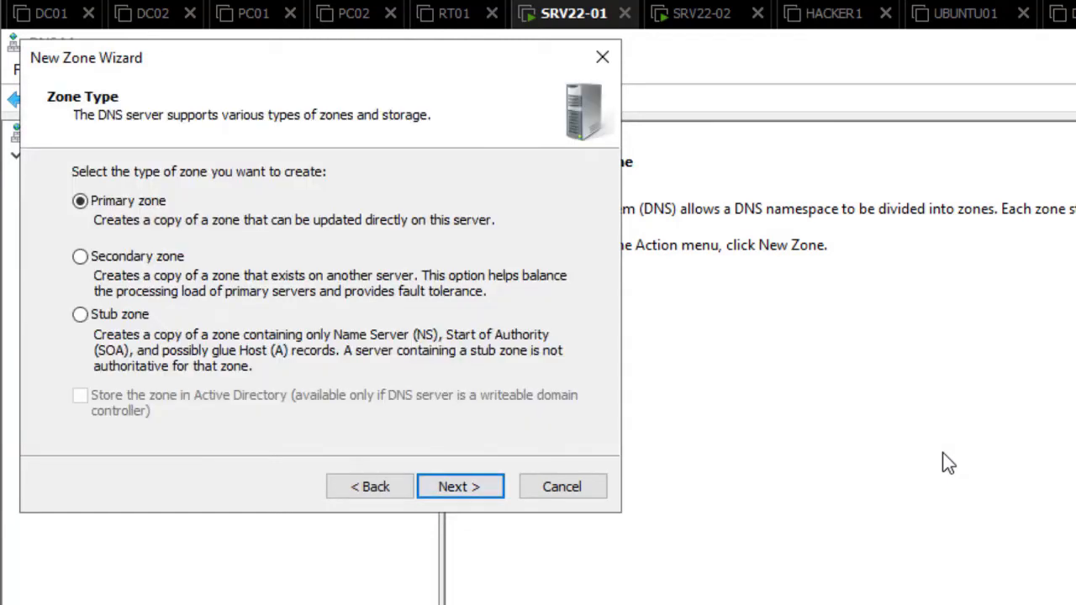
pyautogui.press('Return')
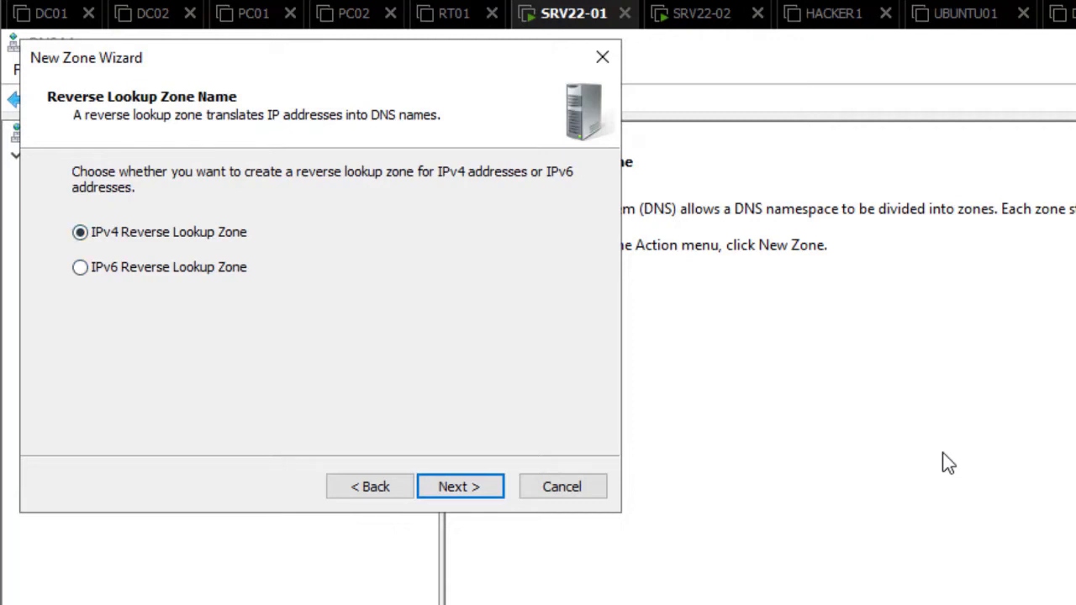
pyautogui.press('Return')
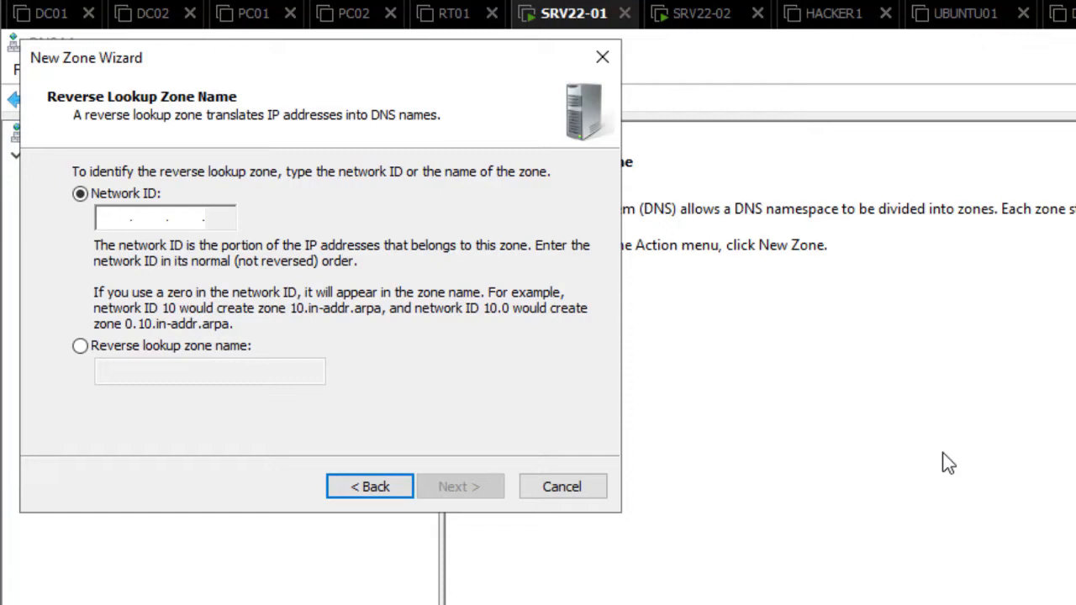
# - Set the reverse zone's network ID to 192.168.4 and store it in a new file 4.168.192.in-addr.arpa.dns
pyautogui.write('192.168.')
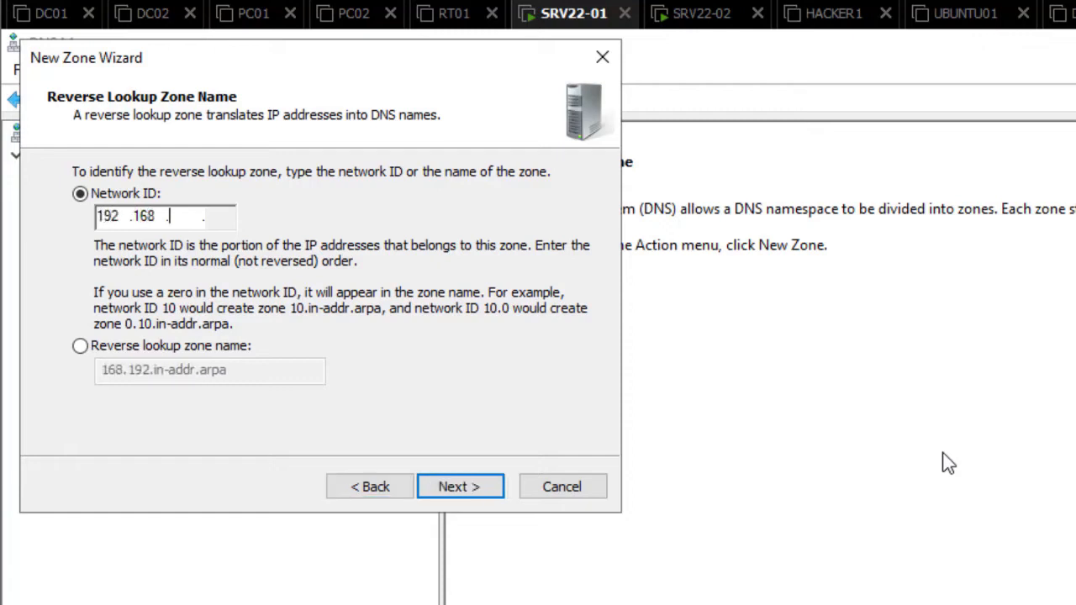
pyautogui.write('4')
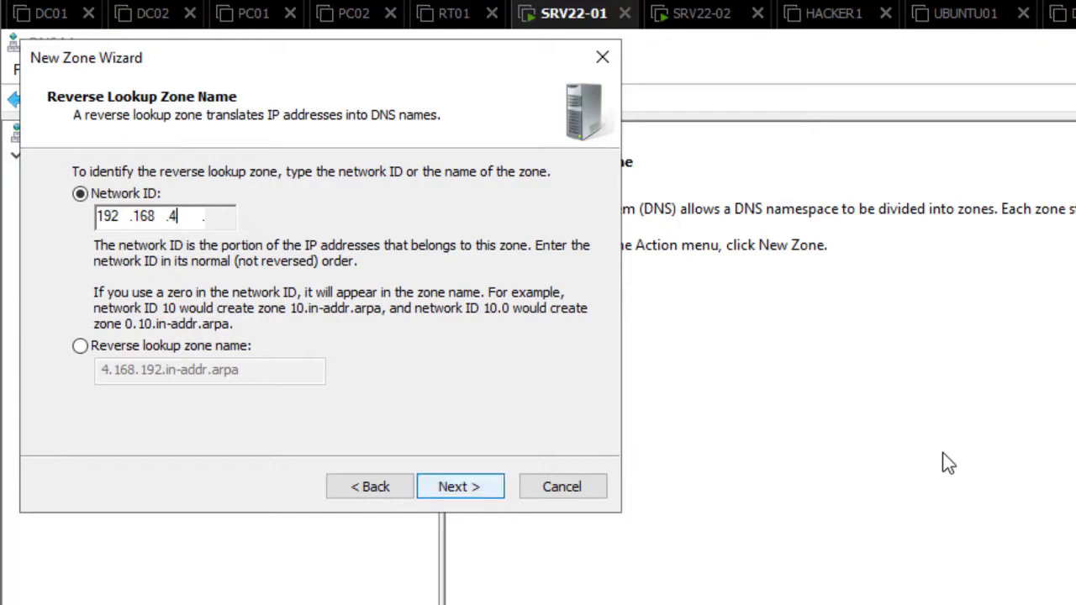
pyautogui.press('Return')
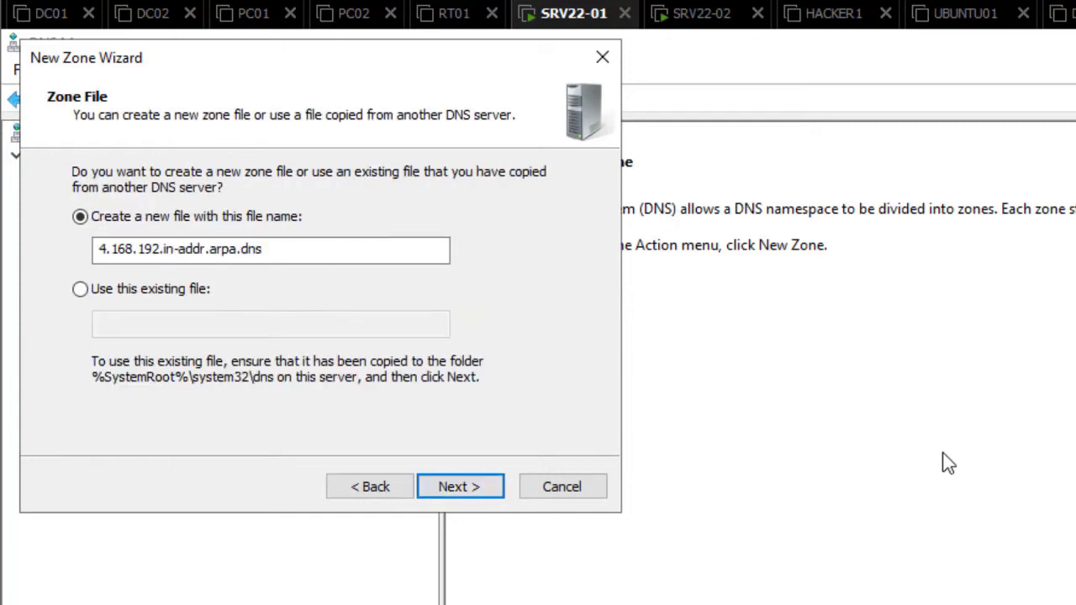
pyautogui.press('Return')
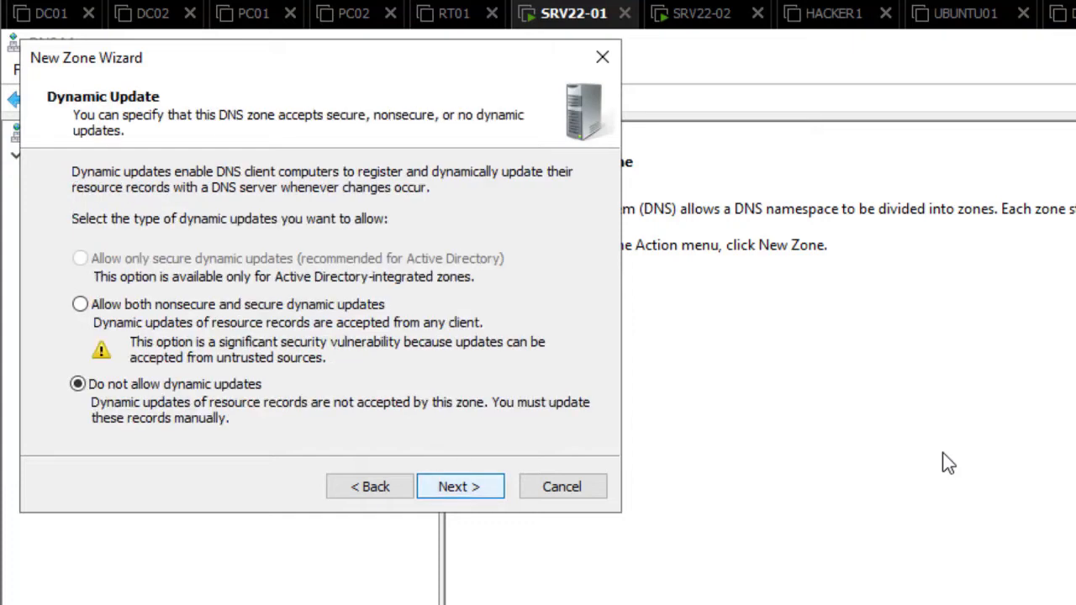
# - Allow both nonsecure and secure dynamic updates for the reverse zone and create it
pyautogui.press('Up')
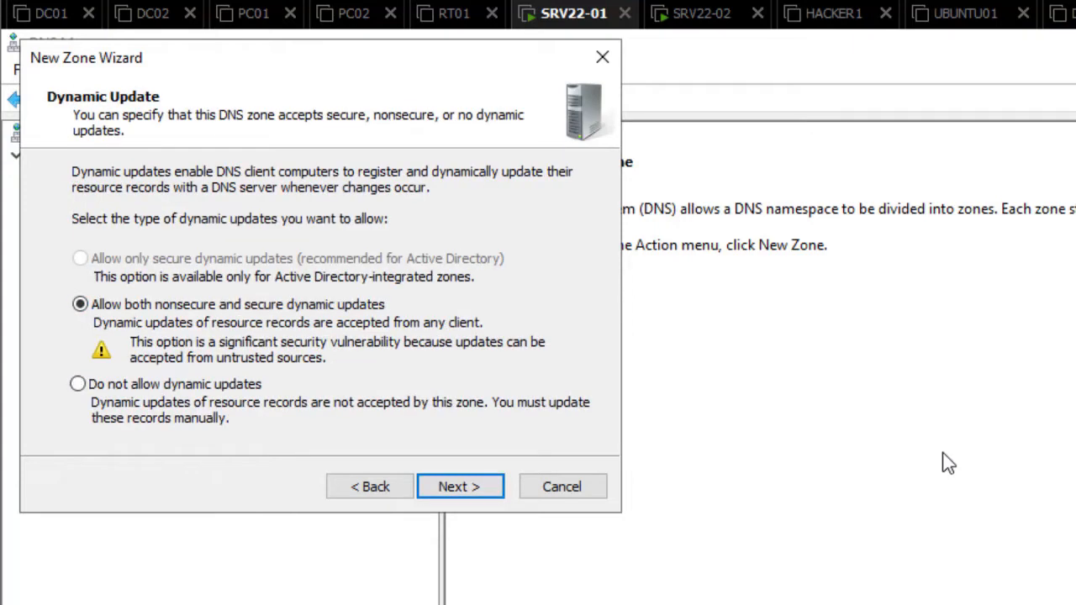
pyautogui.press('Return')
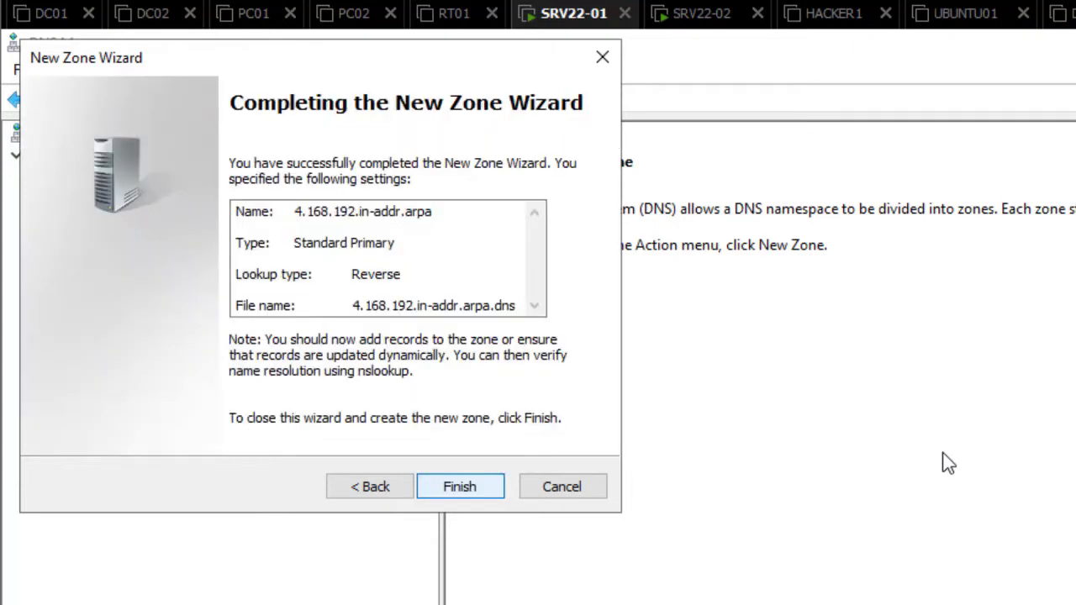
pyautogui.press('Return')
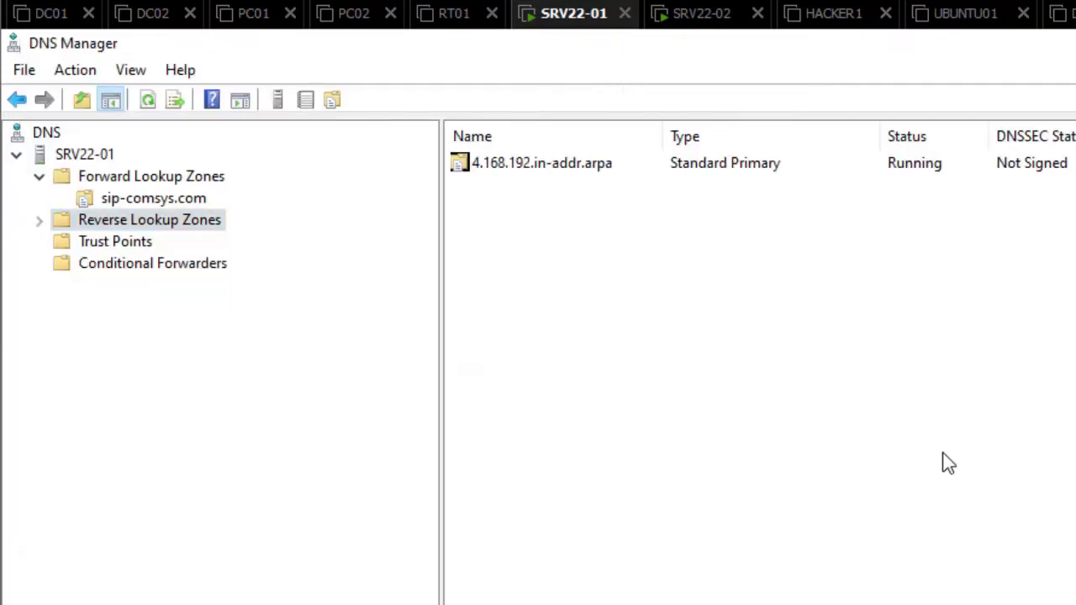
# - Examine the records in the new 4.168.192.in-addr.arpa zone and the SRV22-01 host record in sip-comsys.com
pyautogui.press('Right')
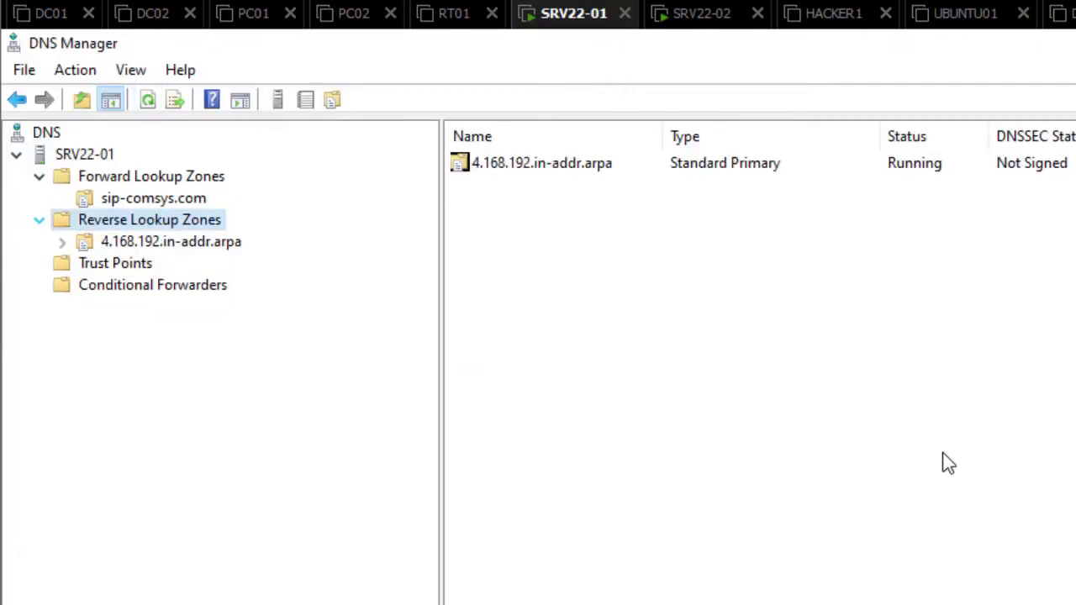
pyautogui.press('Down')
pyautogui.press('Tab')
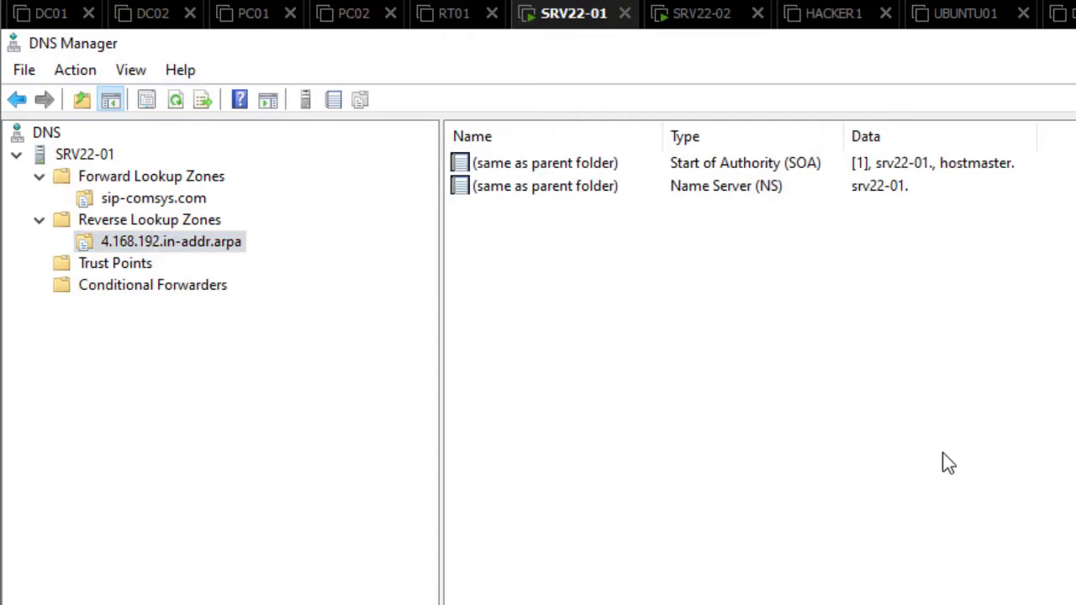
pyautogui.click(153, 199)
pyautogui.click(502, 208)
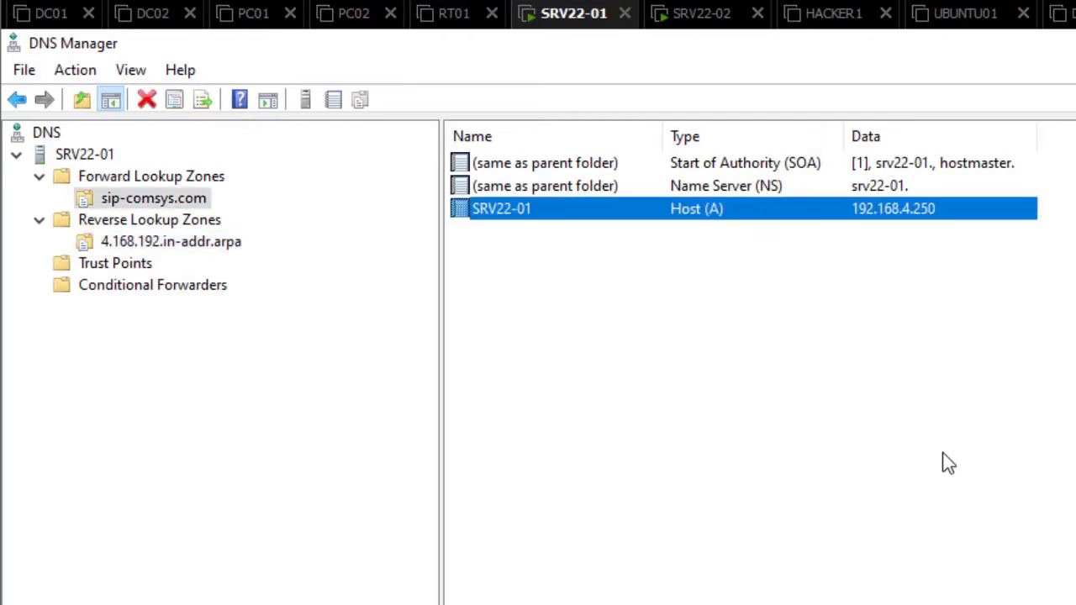
# - Start a new pointer (PTR) record in the 4.168.192.in-addr.arpa zone and set its host name to SRV22-01
pyautogui.click(170, 242)
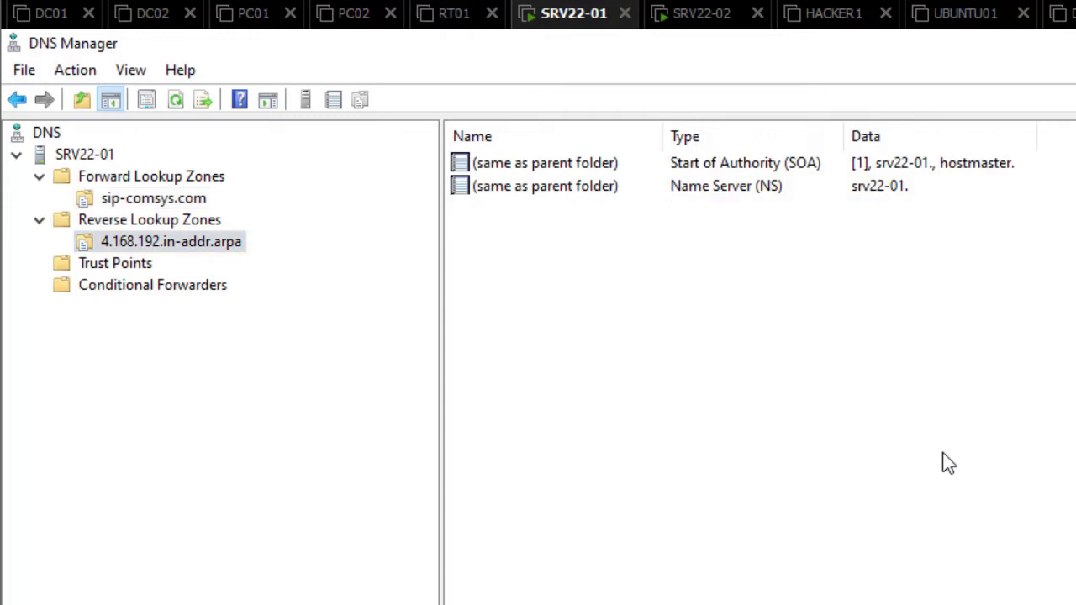
pyautogui.rightClick(522, 234)
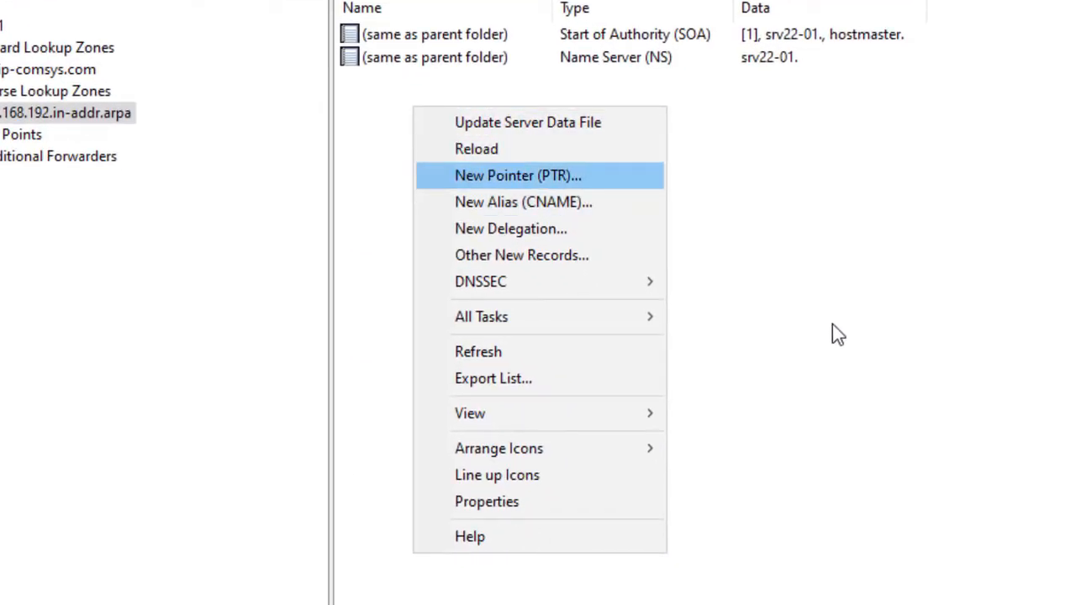
pyautogui.press('Return')
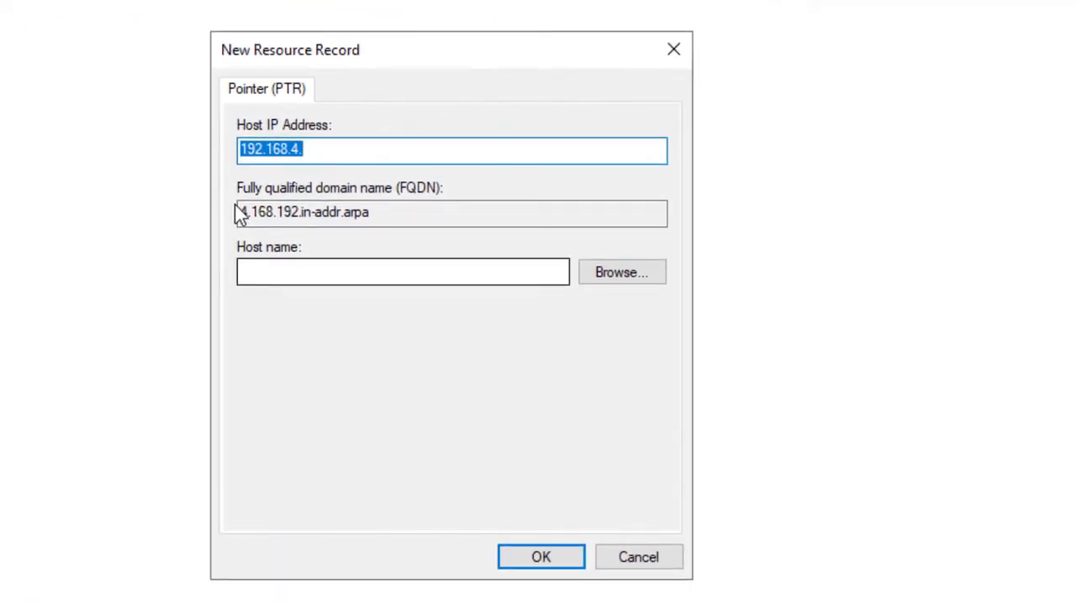
pyautogui.press('Tab')
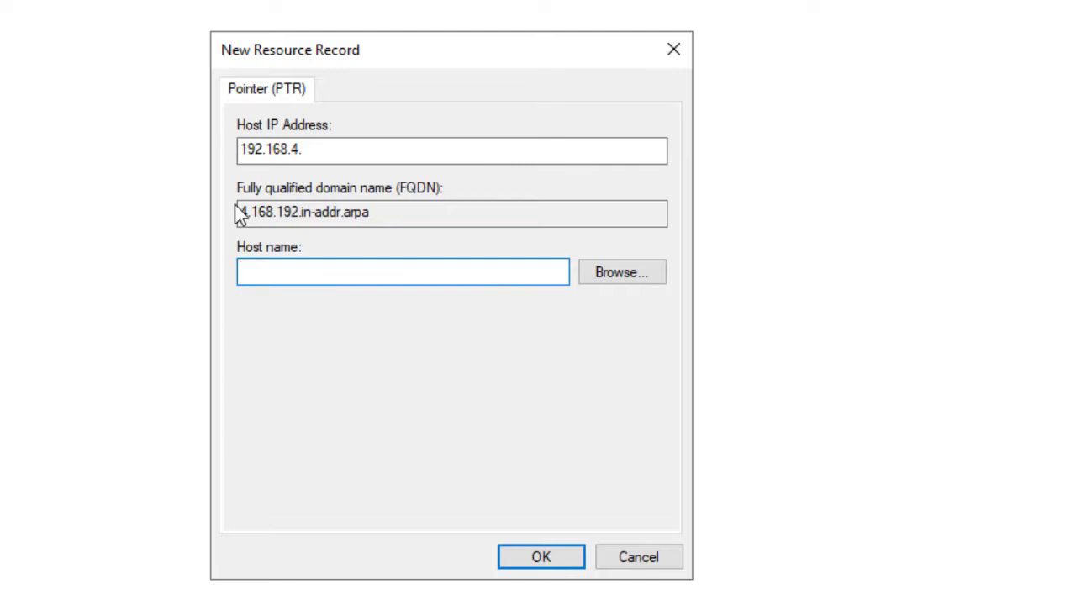
pyautogui.write('SRV22-01')
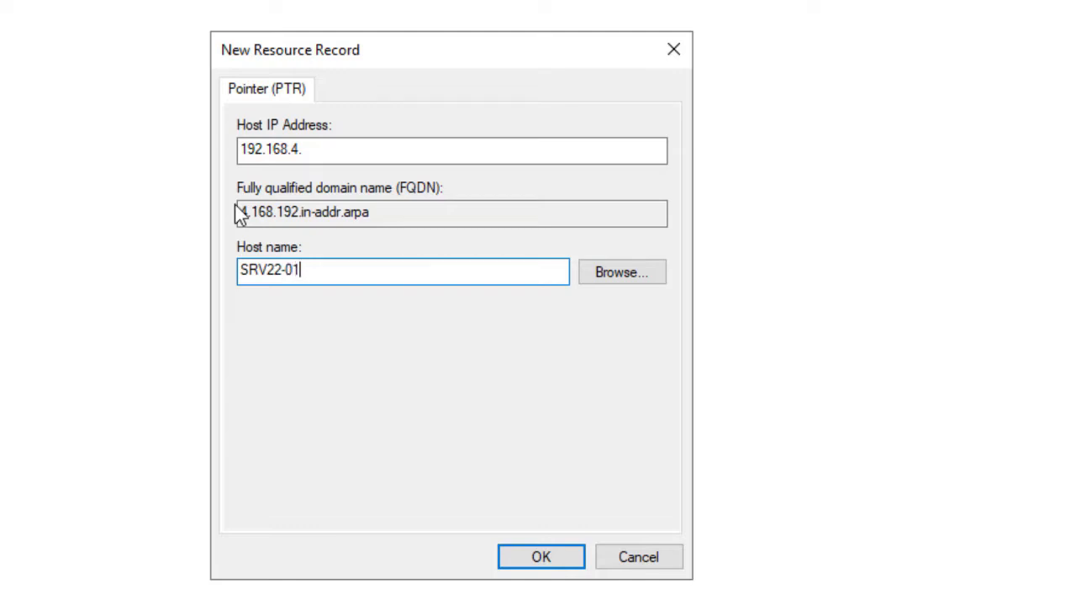
# - Set the pointer's host IP address to 192.168.4.250, create the record and return to the sip-comsys.com zone
pyautogui.press('Return')
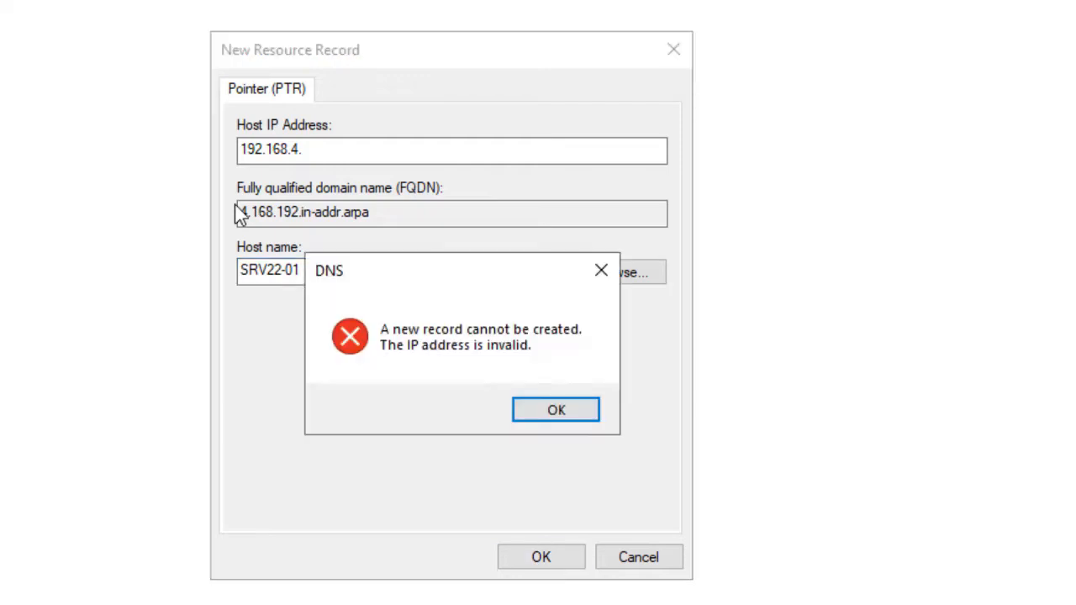
pyautogui.press('Return')
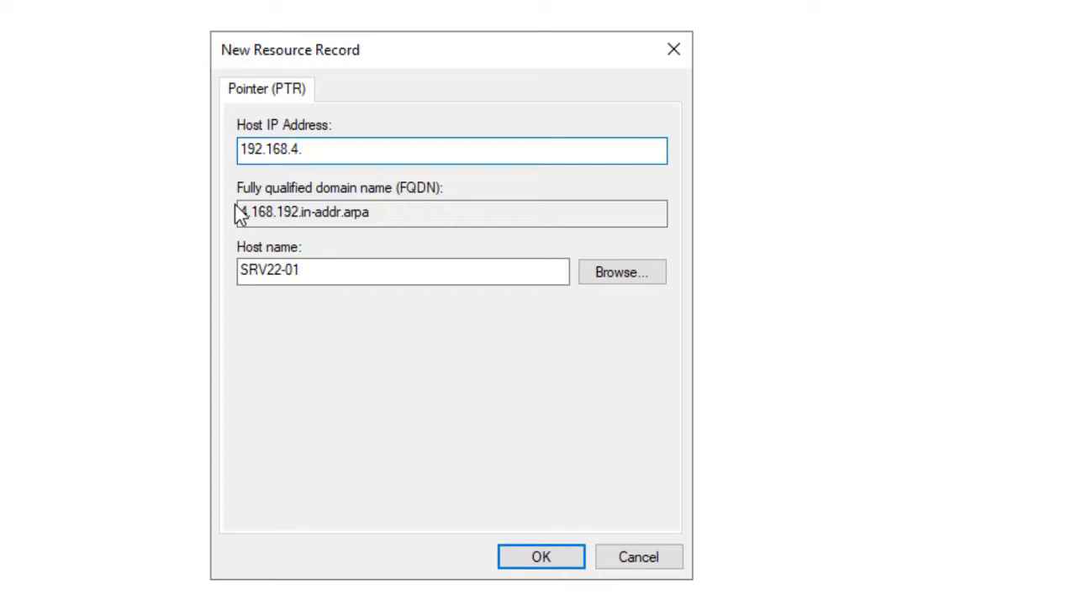
pyautogui.write('250')
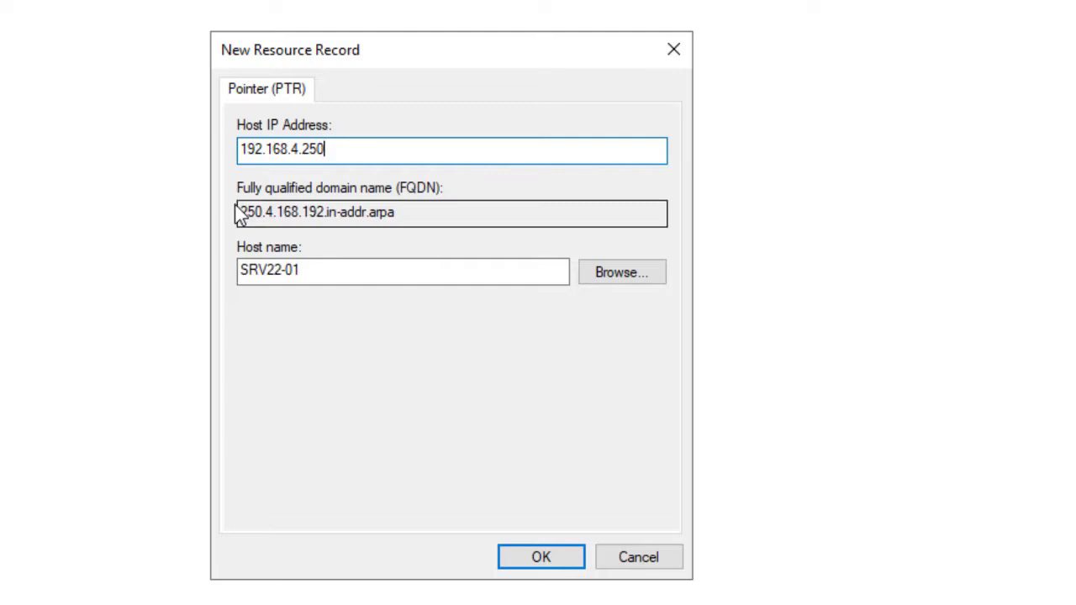
pyautogui.press('Return')
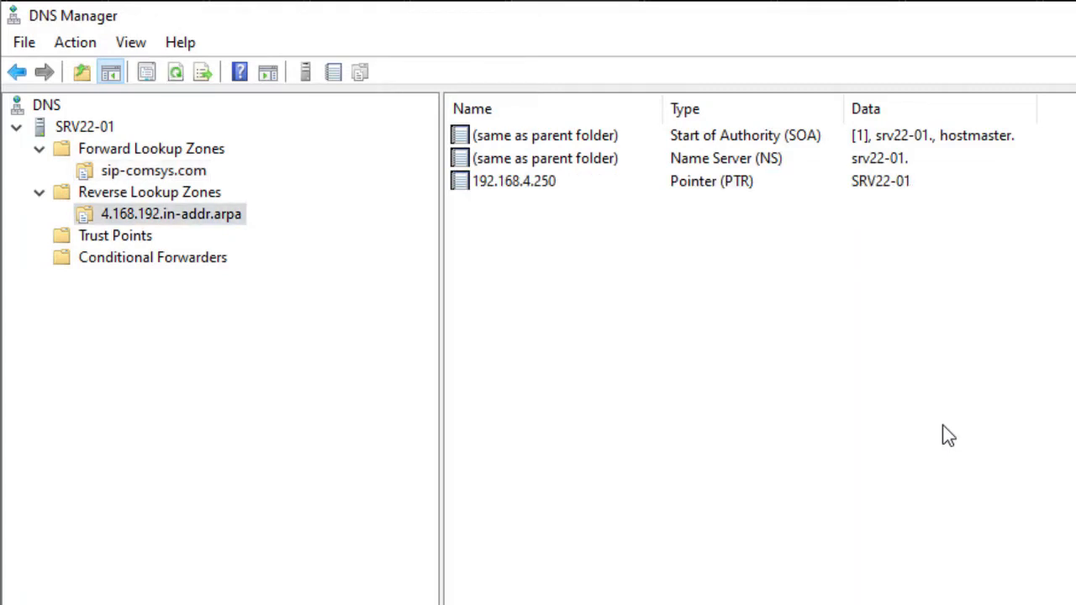
pyautogui.press('Up')
pyautogui.press('Up')
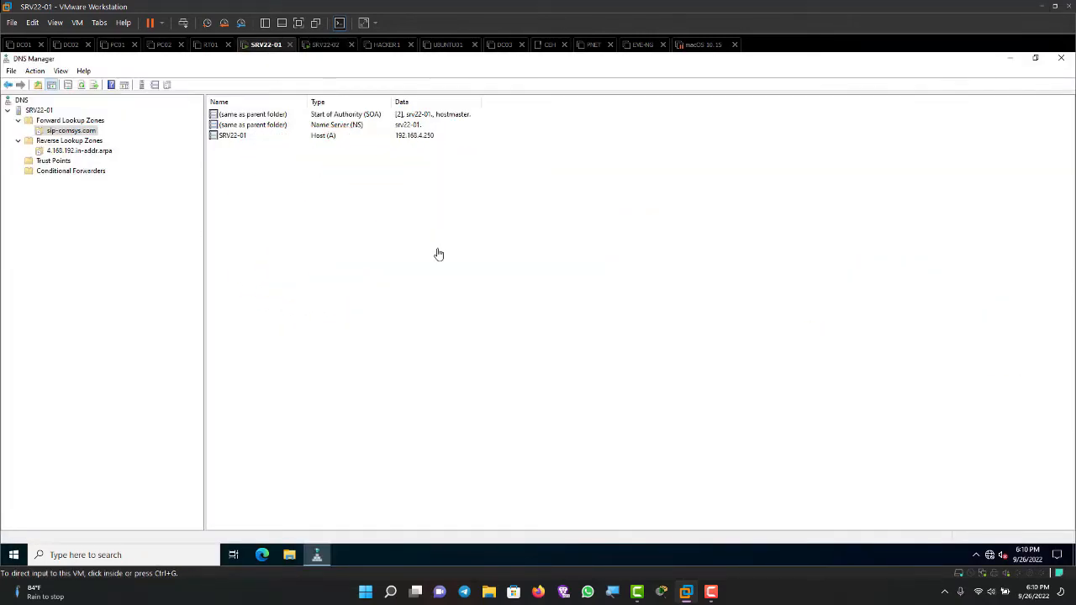
# - Switch to the SRV22-02 virtual machine and show its local server properties in Server Manager
pyautogui.hotkey('ctrl', 'Tab')
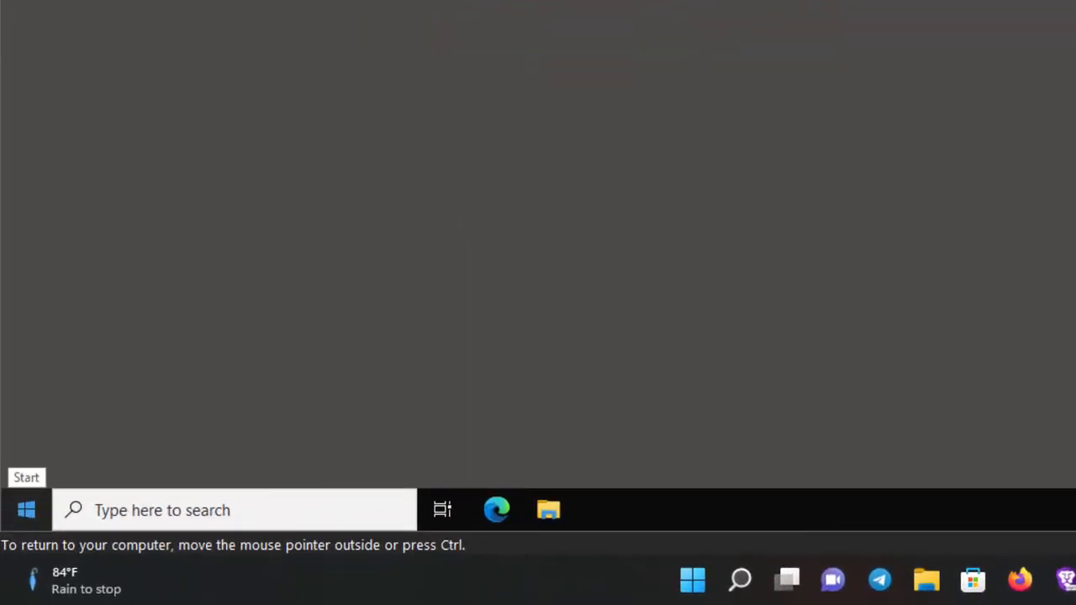
pyautogui.click(26, 510)
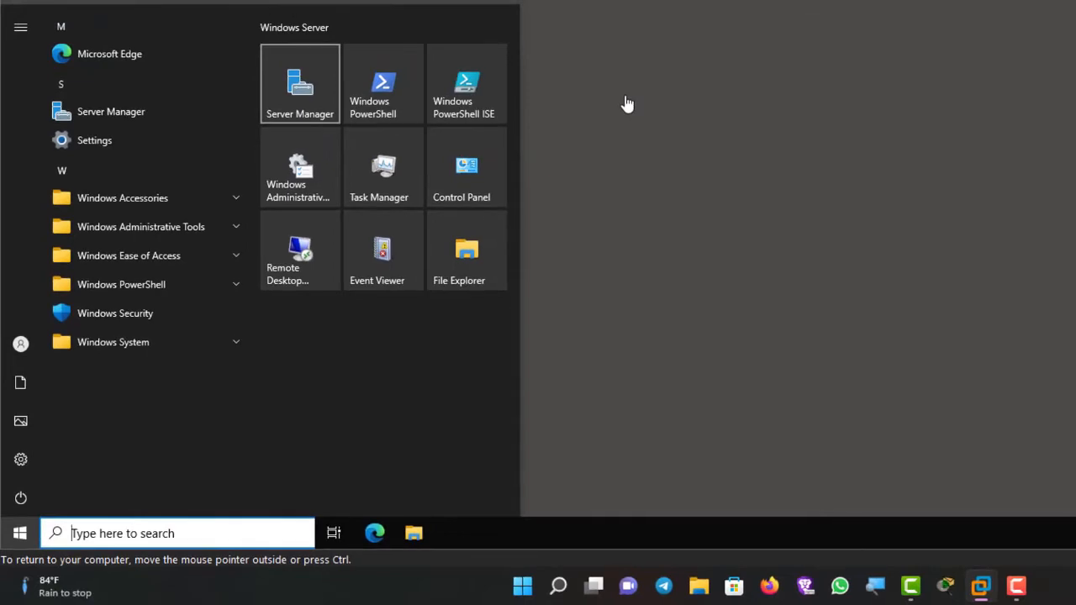
pyautogui.click(300, 84)
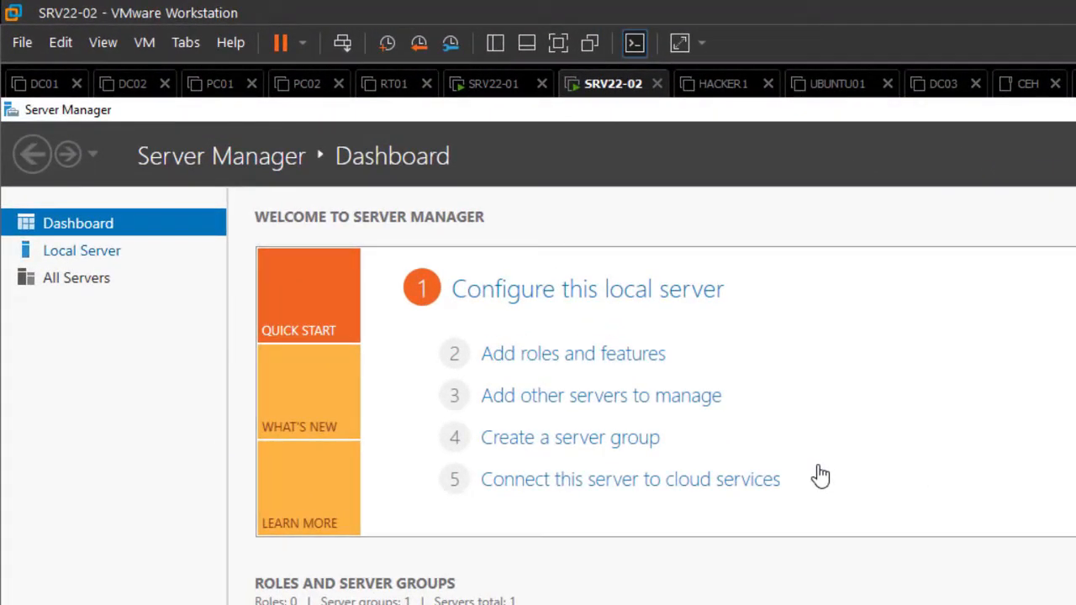
pyautogui.click(81, 250)
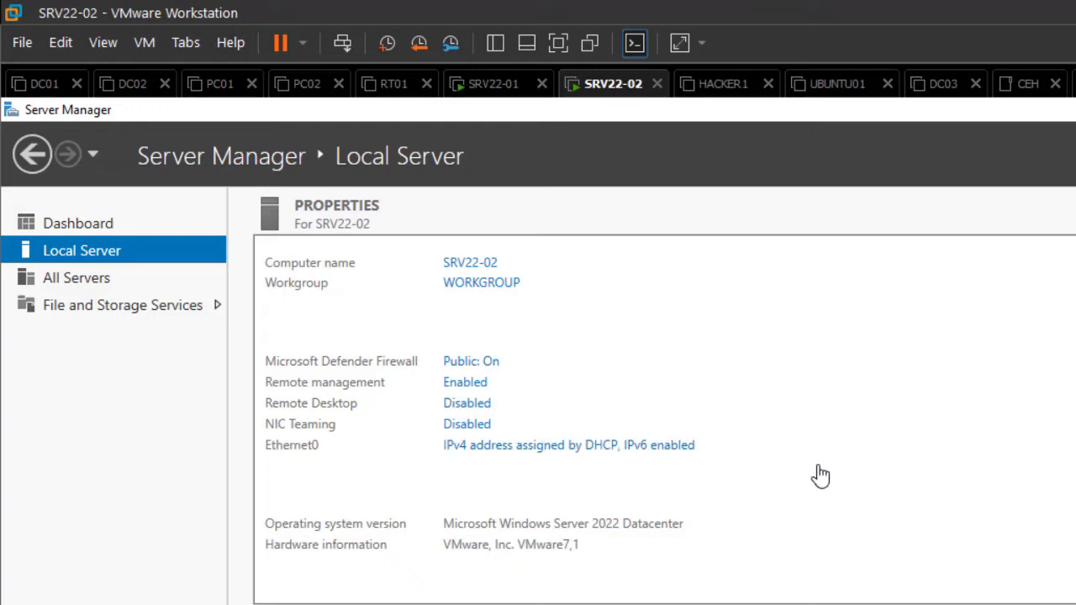
# - Open the properties of the Ethernet0 connection and disable Internet Protocol Version 6 (TCP/IPv6) on it
pyautogui.click(568, 445)
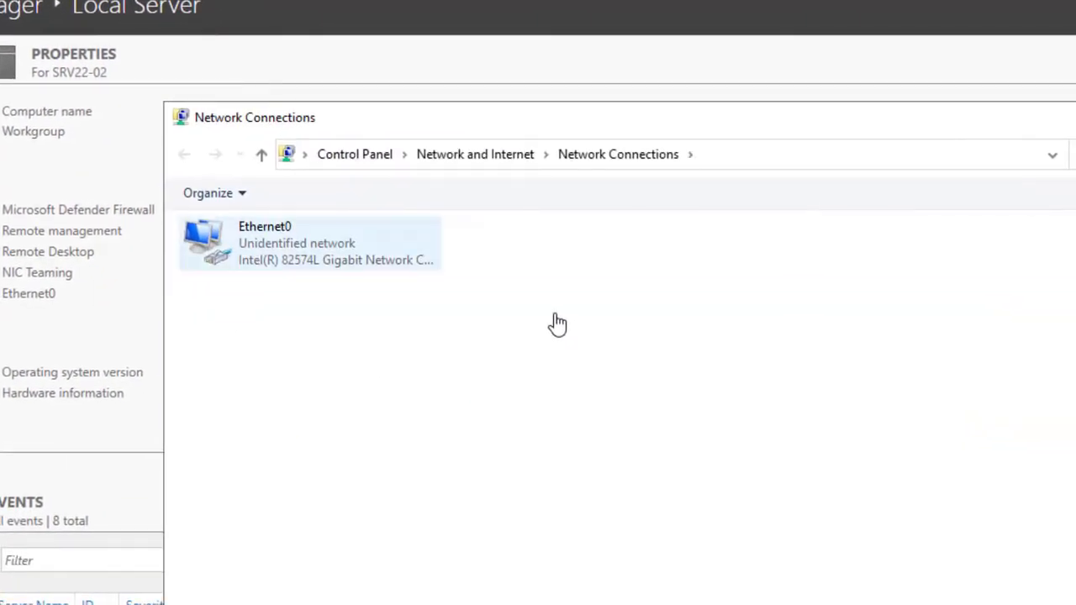
pyautogui.rightClick(319, 254)
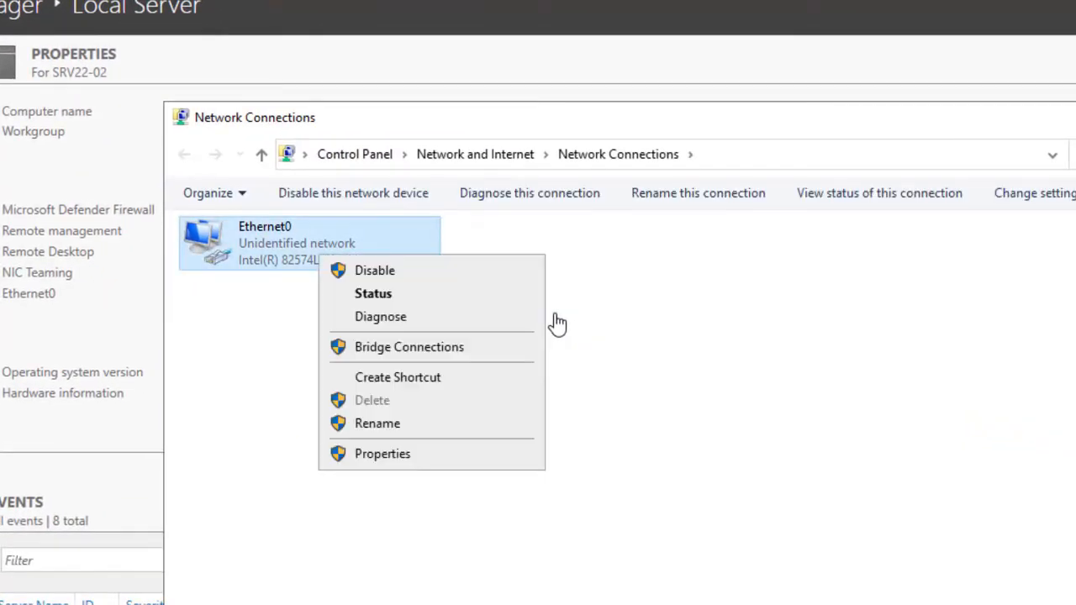
pyautogui.press('Return')
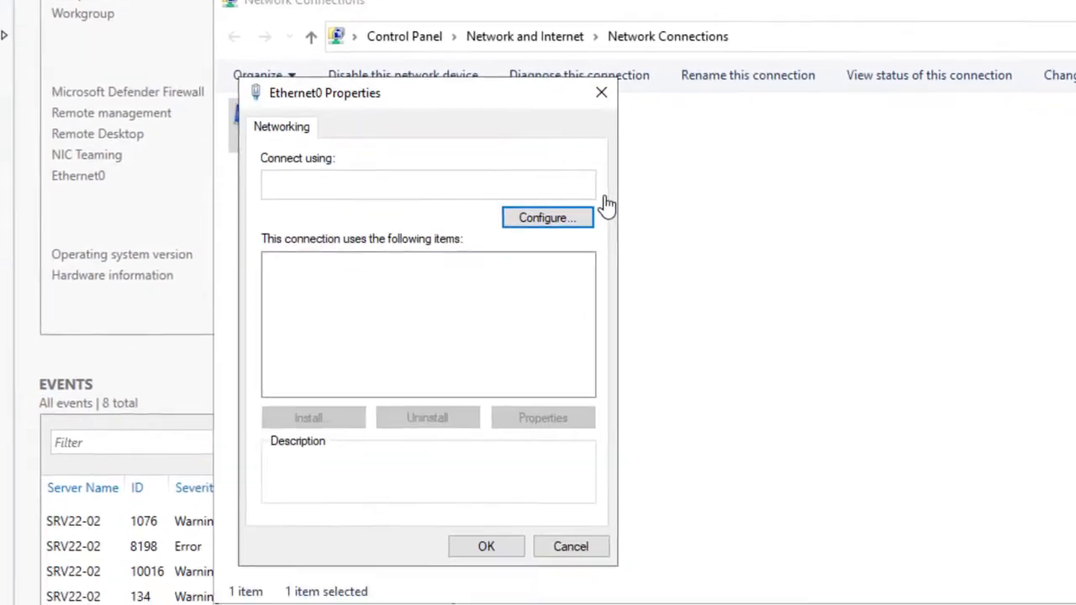
pyautogui.click(289, 335)
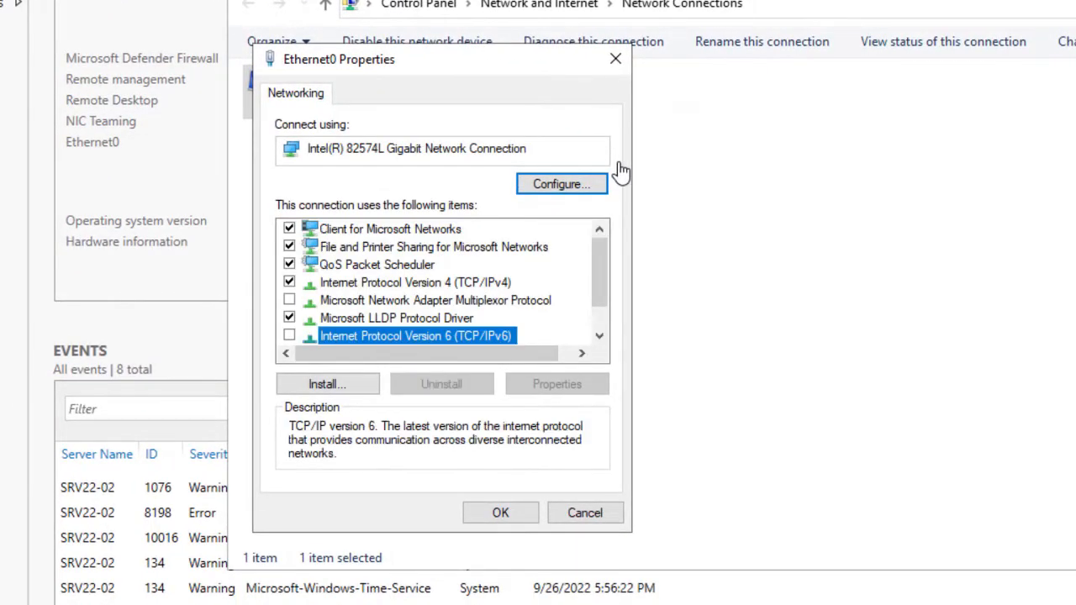
# - In Ethernet0's Internet Protocol Version 4 (TCP/IPv4) properties, set the static IP address 192.168.4.251 with subnet mask 255.255.255.0
pyautogui.click(414, 282)
pyautogui.click(556, 383)
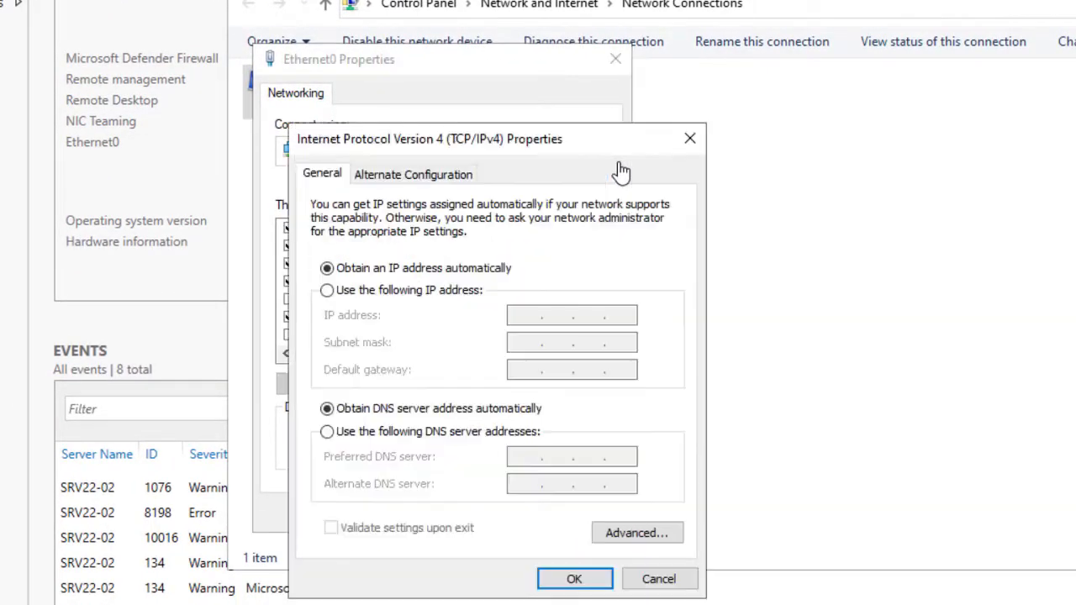
pyautogui.click(327, 290)
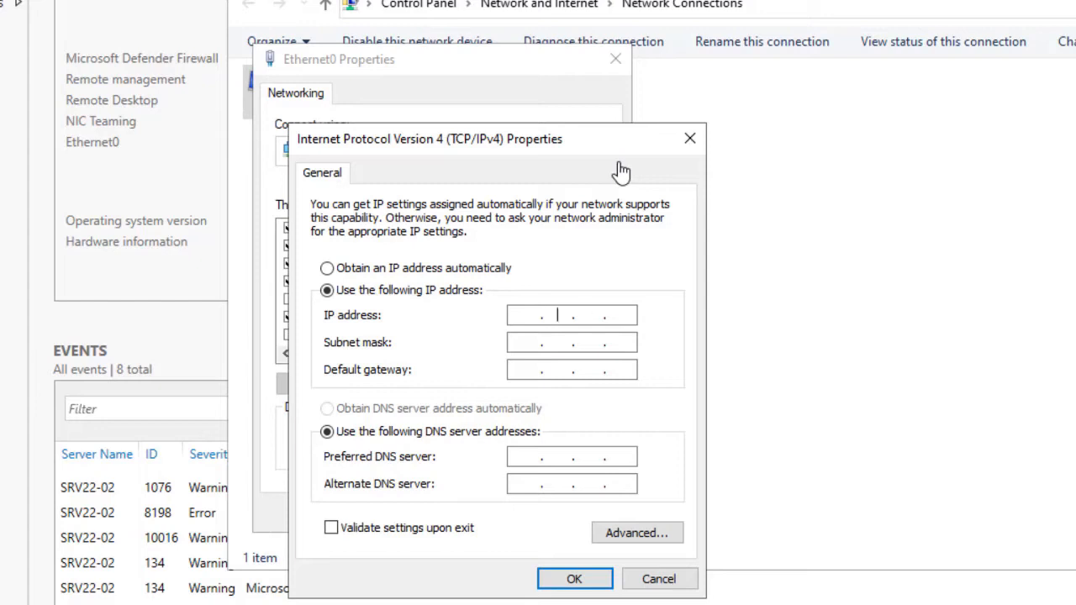
pyautogui.write('192 . 168 . 4 . 251')
pyautogui.press('Tab')
pyautogui.press('Tab')
pyautogui.press('Tab')
pyautogui.press('Tab')
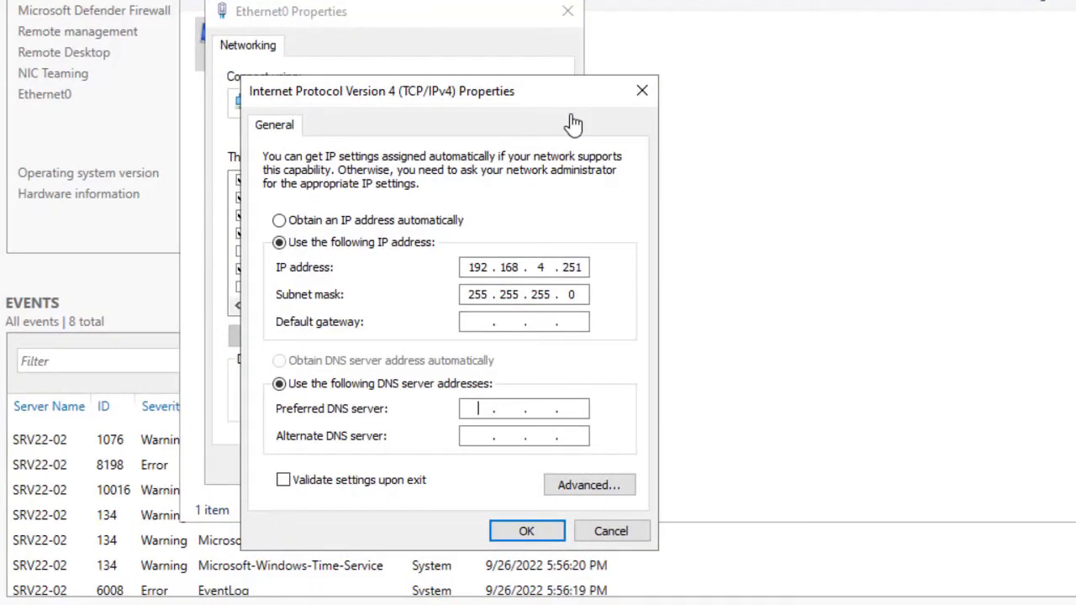
# - Set the preferred DNS server to 192.168.4.250, save the connection settings and minimize the Network Connections window
pyautogui.write('192 . 168 . 4 . 250')
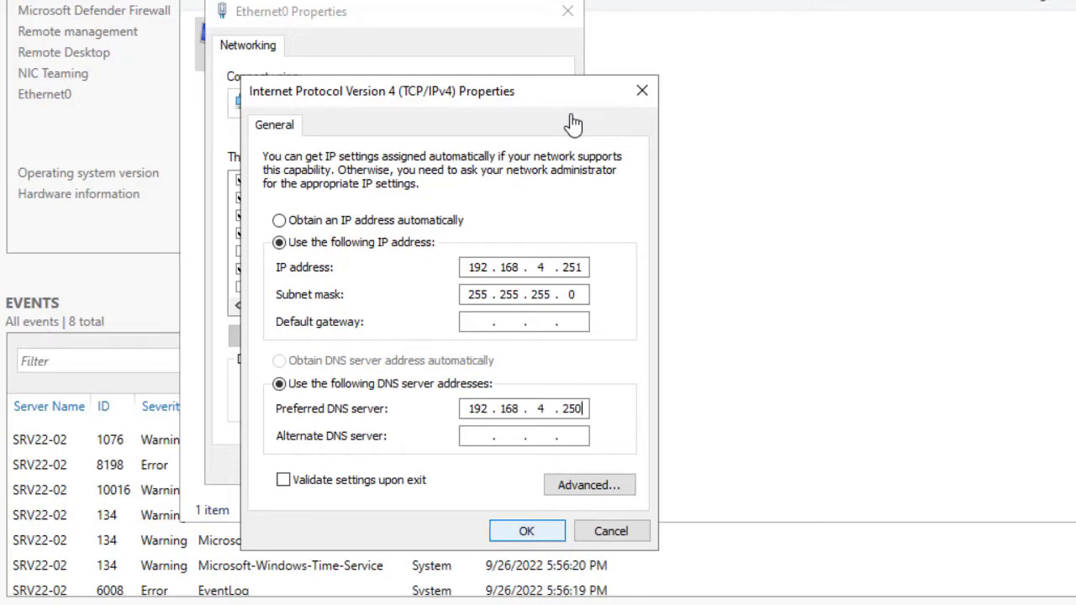
pyautogui.press('Return')
pyautogui.press('Return')
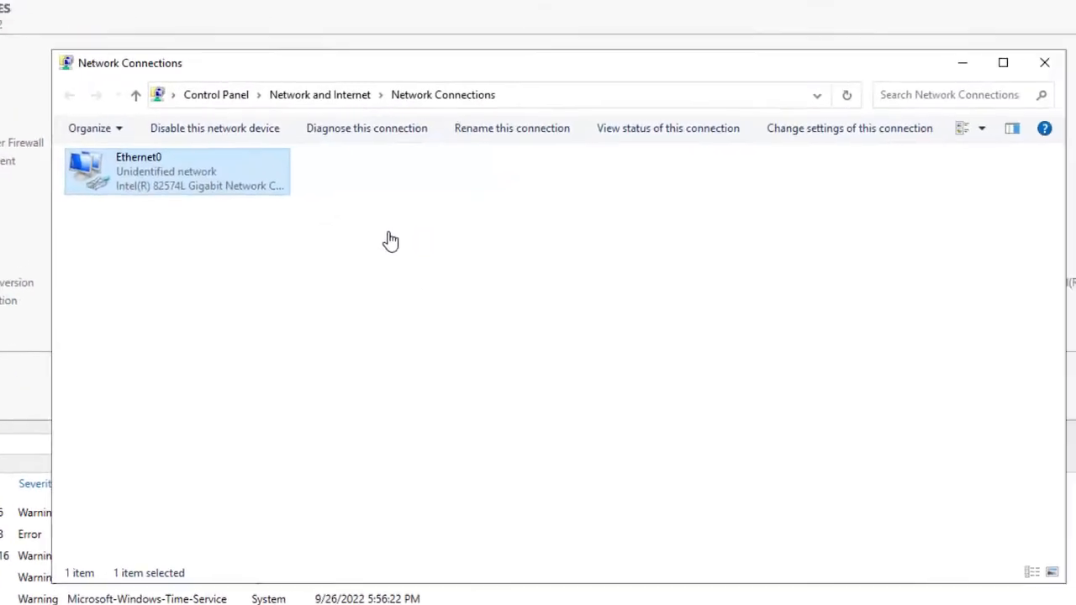
pyautogui.rightClick(360, 260)
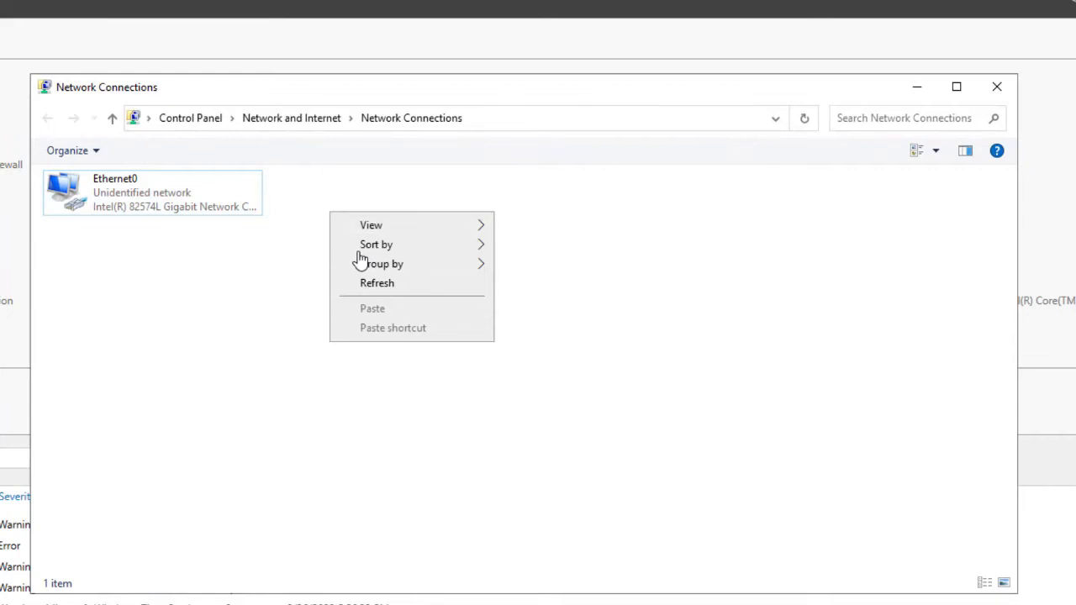
pyautogui.press('Escape')
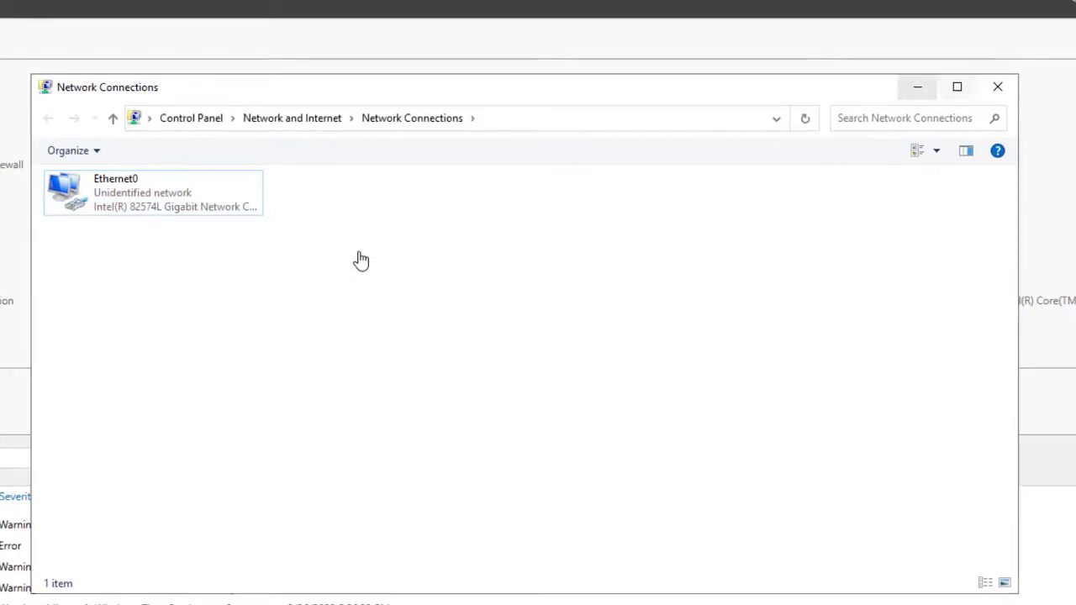
pyautogui.click(917, 87)
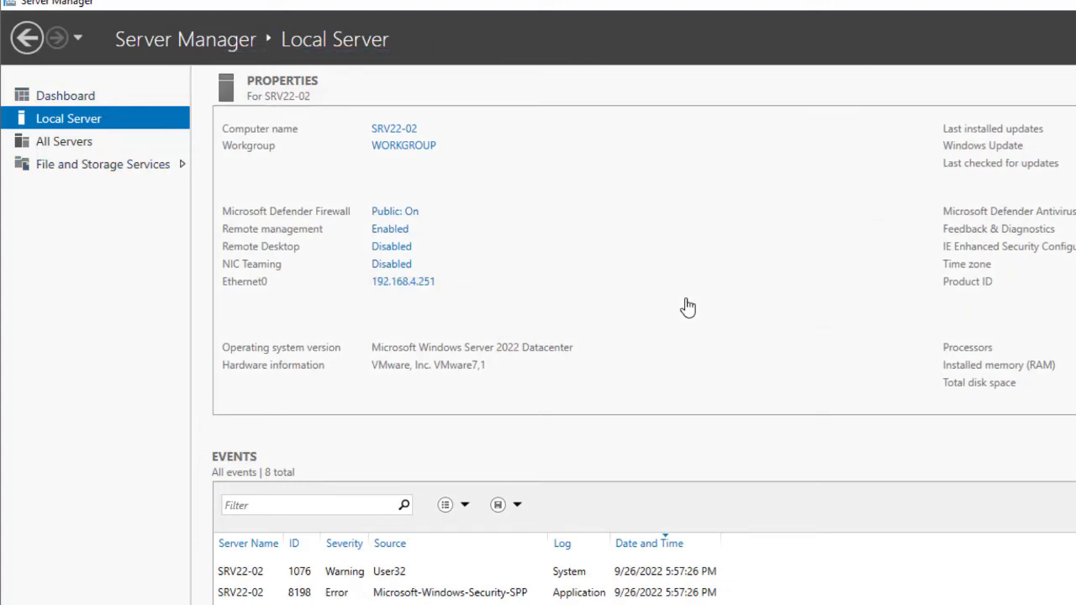
# - Start adding roles and features from the Server Manager dashboard and proceed to the server role selection for SRV22-02
pyautogui.click(66, 95)
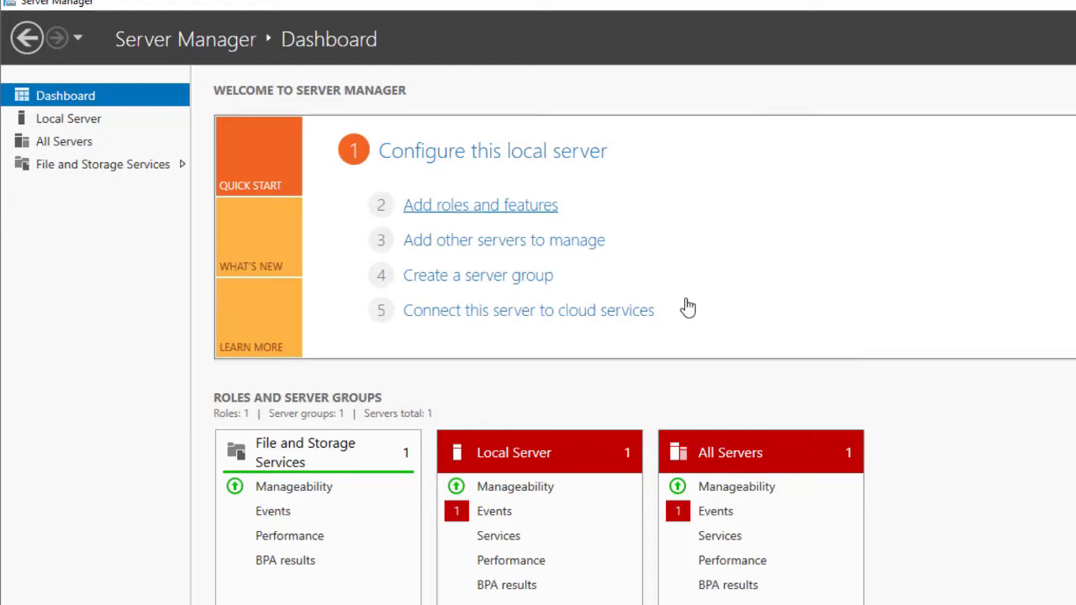
pyautogui.click(479, 205)
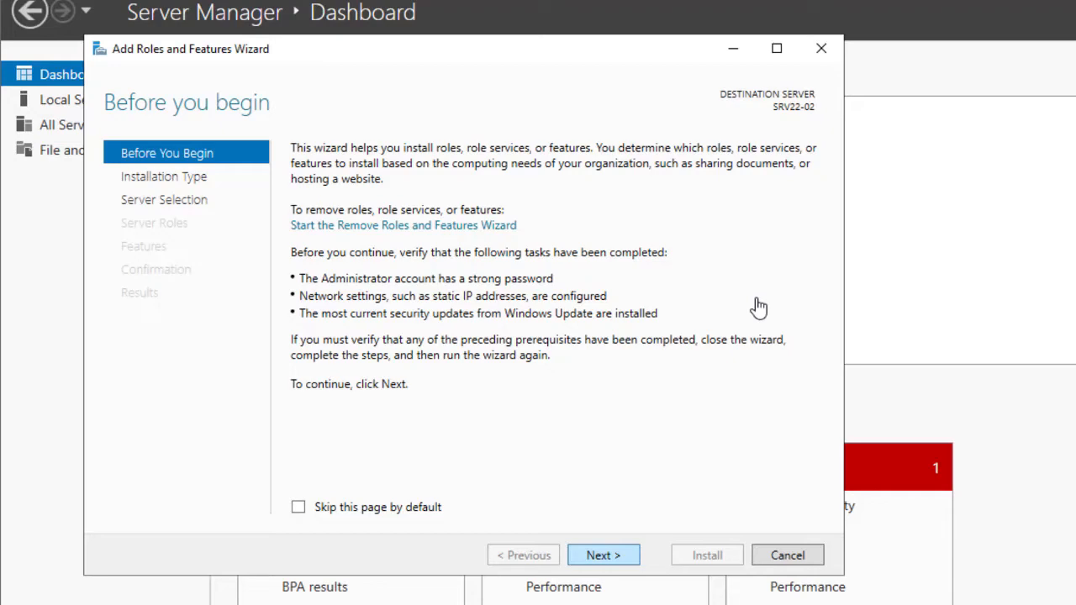
pyautogui.press('Return')
pyautogui.press('Return')
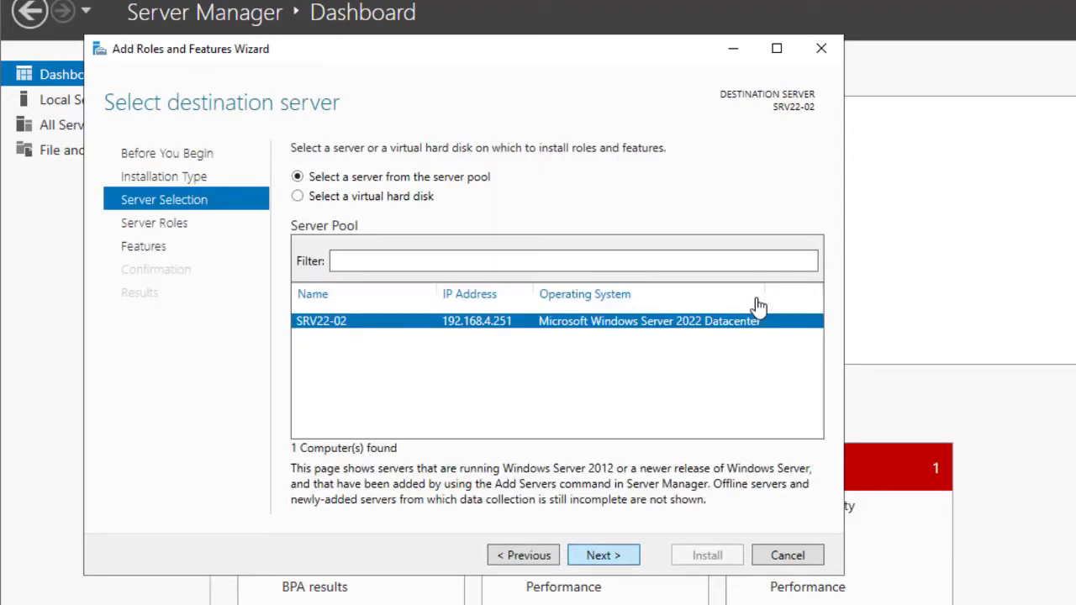
pyautogui.press('Return')
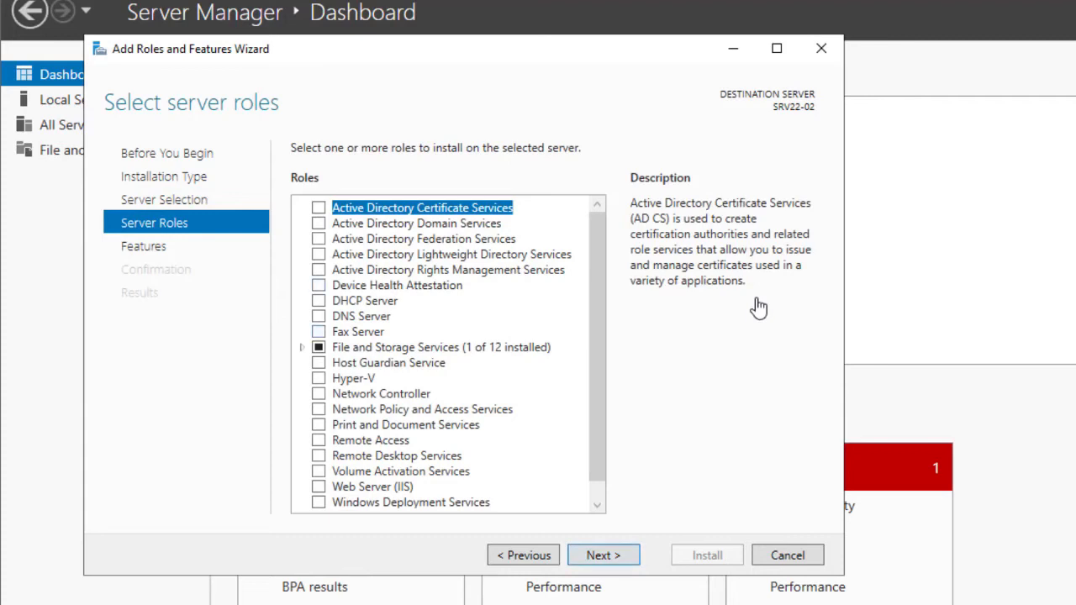
# - Select the DNS Server role with its required management tools and proceed to the installation confirmation
pyautogui.click(319, 316)
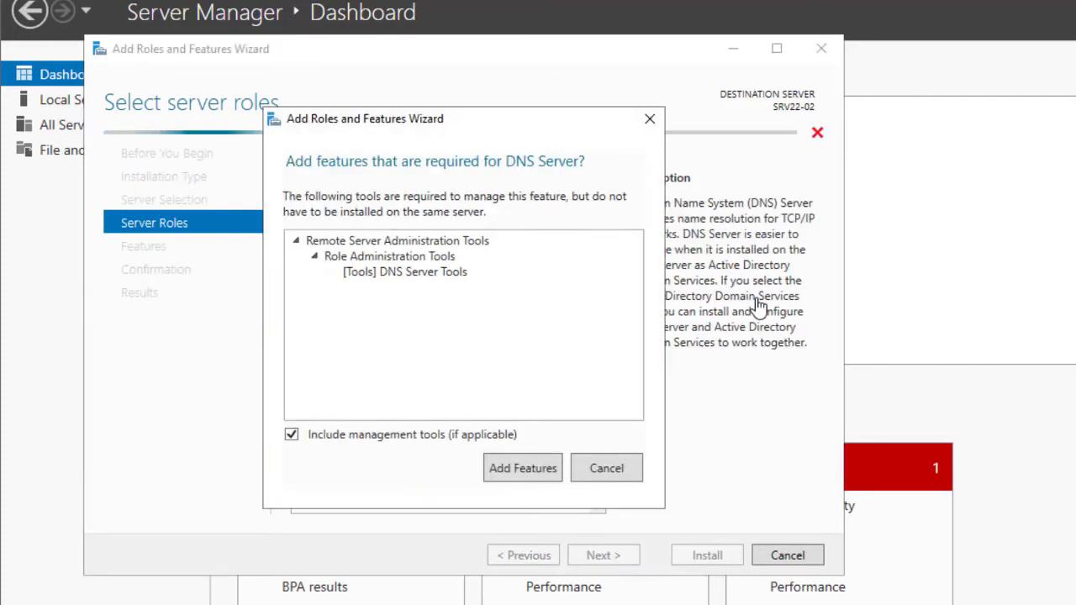
pyautogui.click(522, 468)
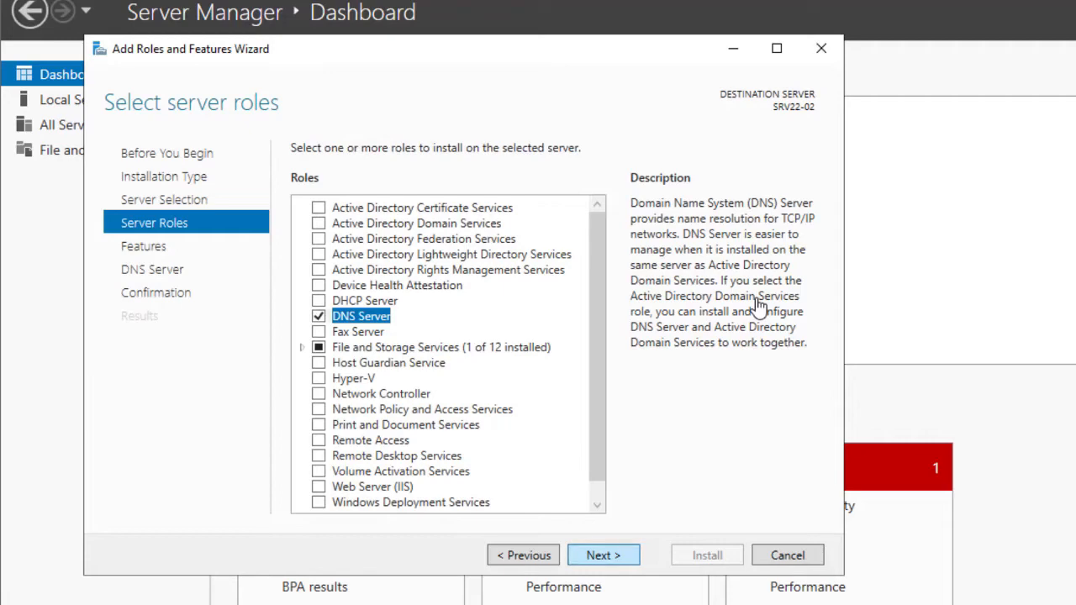
pyautogui.press('Return')
pyautogui.press('Return')
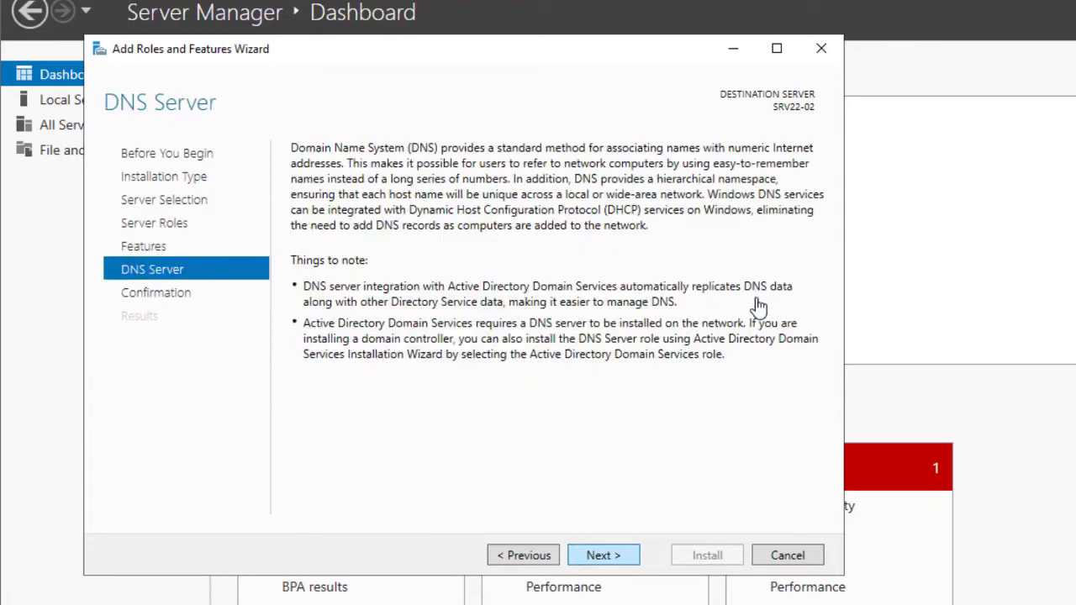
pyautogui.press('Return')
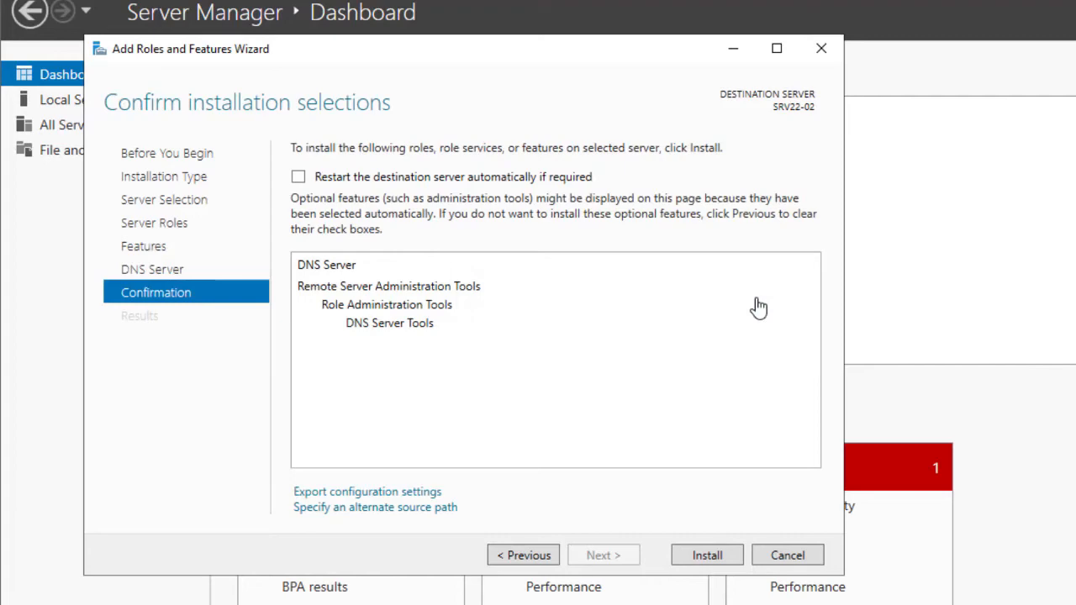
# - Allow the destination server to restart automatically if required and install the DNS Server role
pyautogui.press('space')
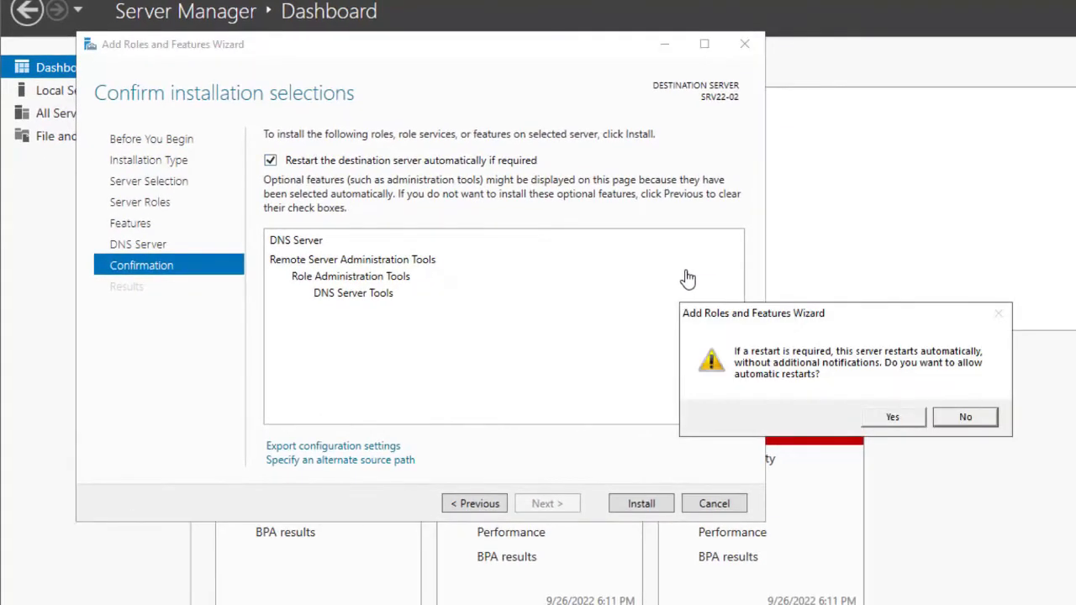
pyautogui.press('Return')
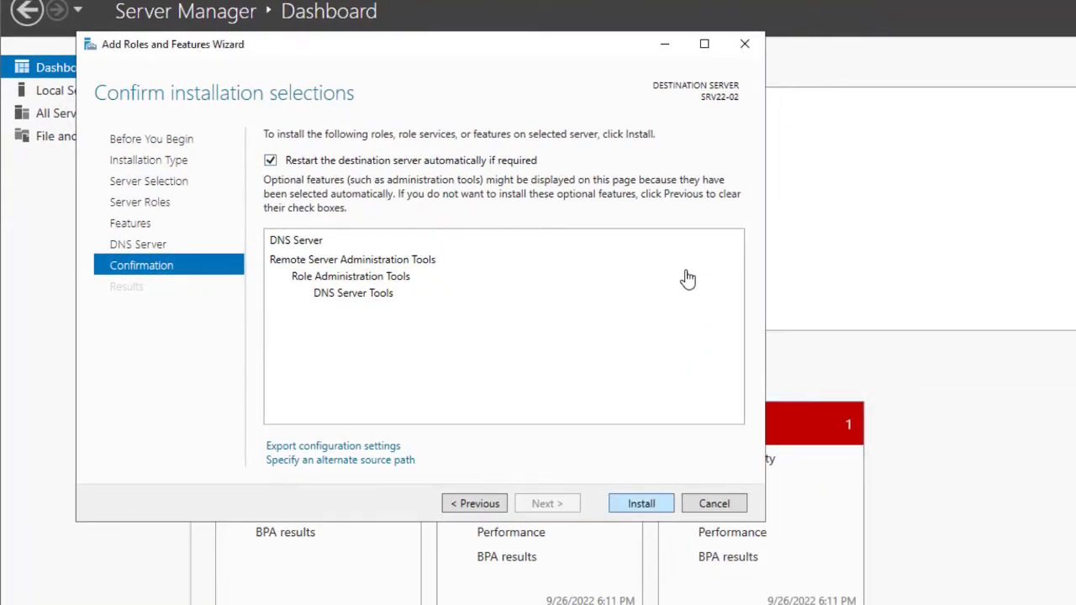
pyautogui.press('Return')
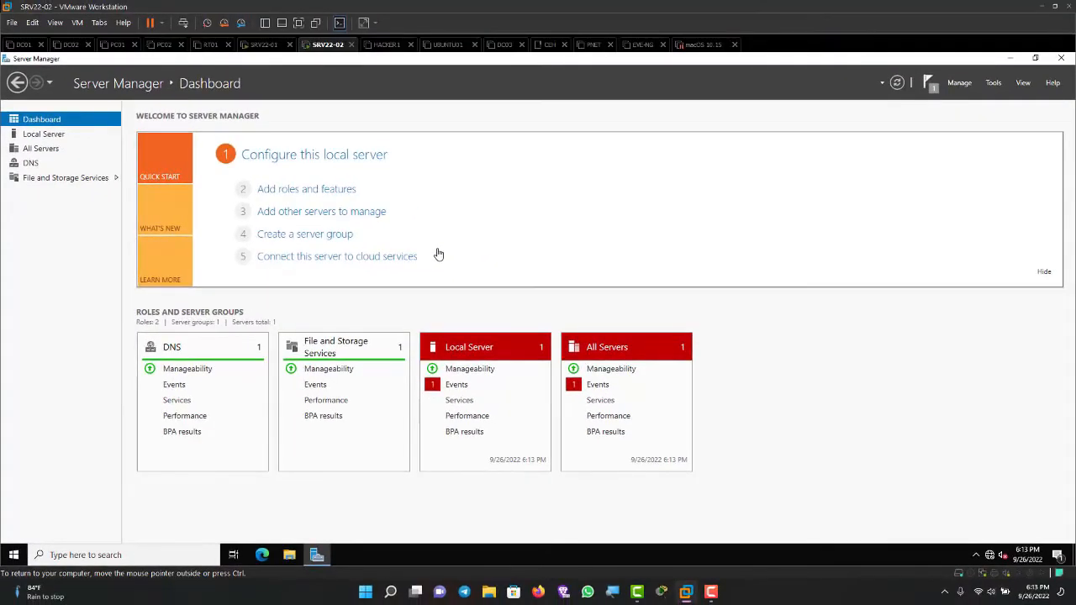
# - Open the DNS management console on SRV22-02, maximize it and expand the SRV22-02 server node
pyautogui.click(993, 83)
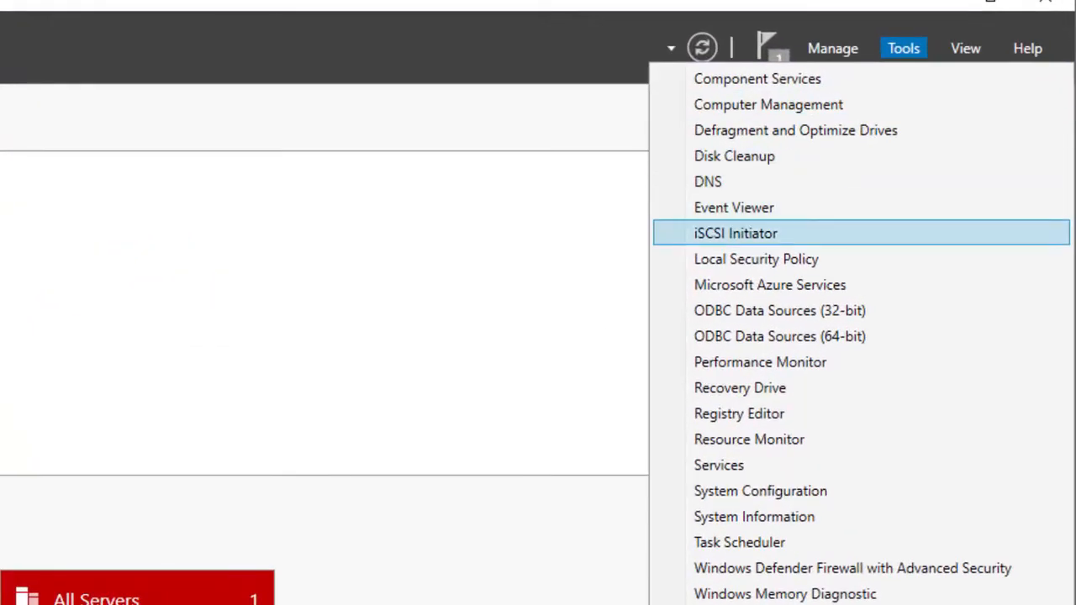
pyautogui.click(816, 161)
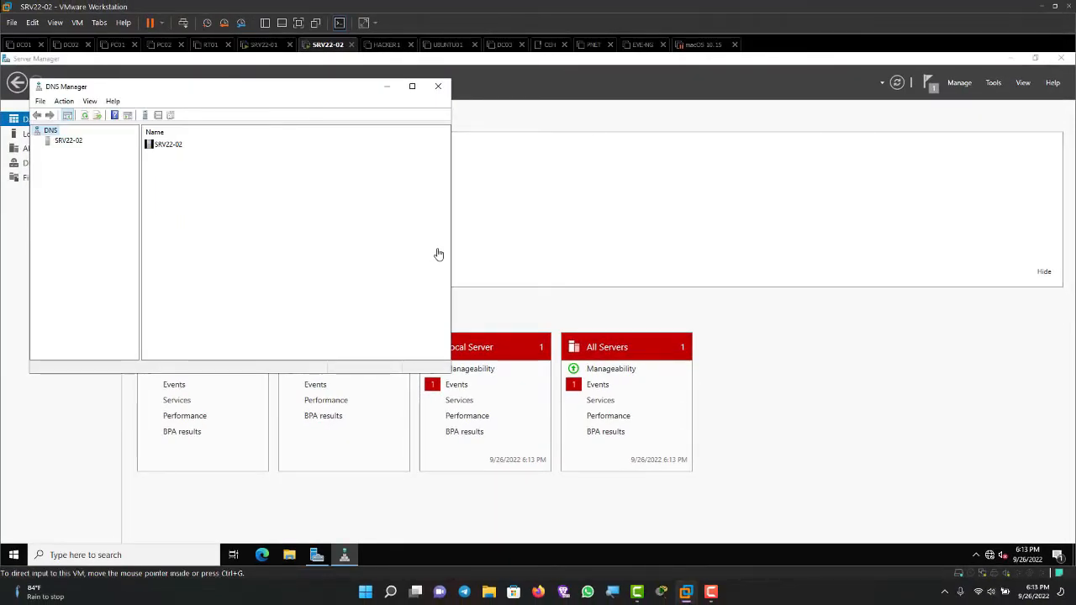
pyautogui.click(412, 86)
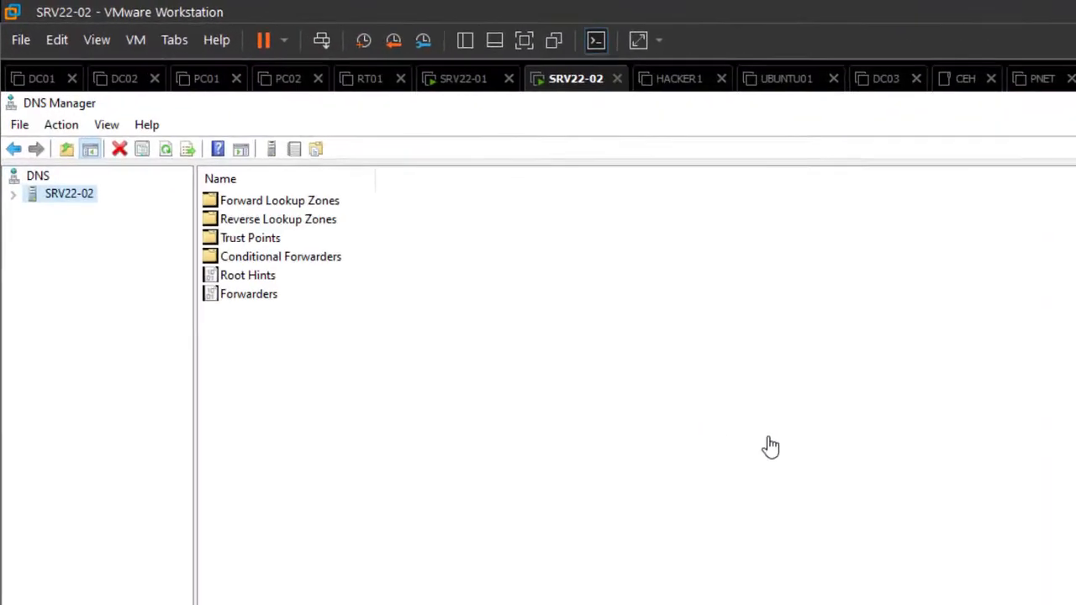
pyautogui.click(14, 201)
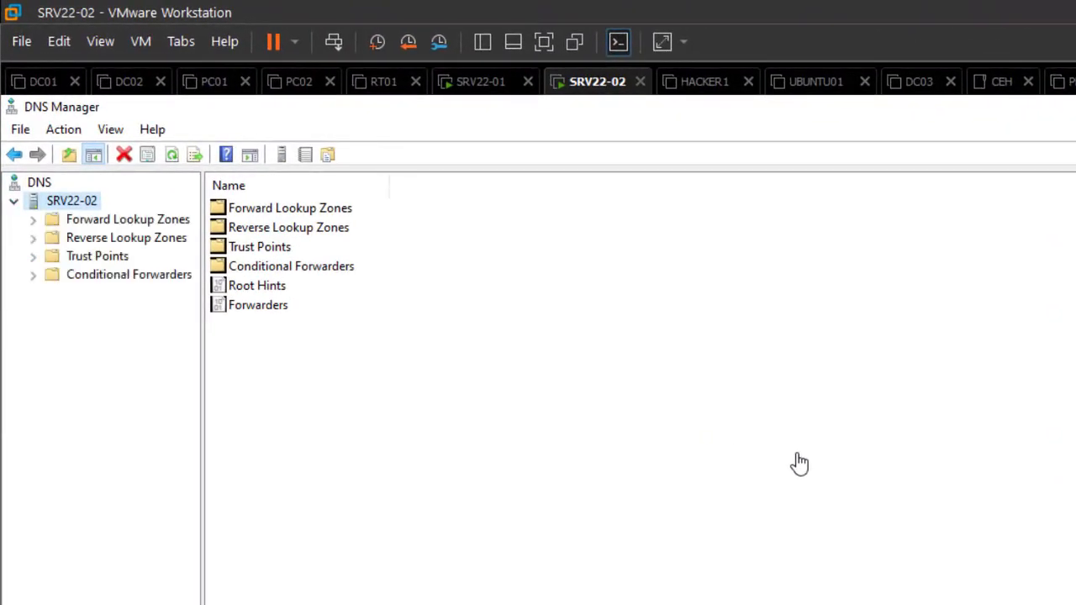
# - Examine the forward and reverse lookup zones on SRV22-02 with a wider console tree and compare them with SRV22-01's zones
pyautogui.click(126, 238)
pyautogui.click(127, 219)
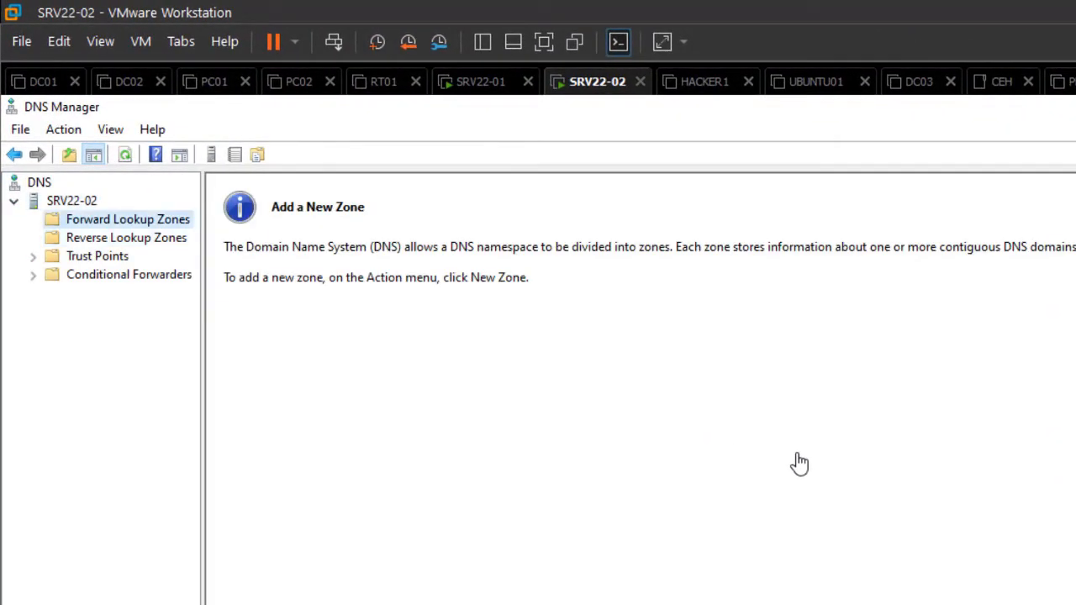
pyautogui.press('Down')
pyautogui.press('Up')
pyautogui.press('Down')
pyautogui.press('Up')
pyautogui.moveTo(203, 336); pyautogui.dragTo(356, 336)
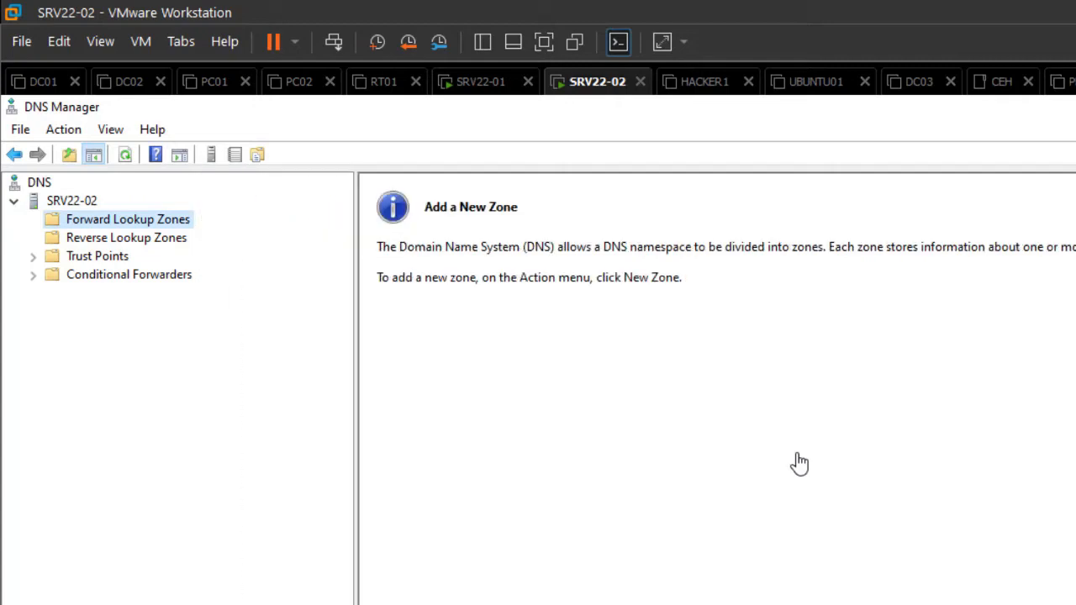
pyautogui.press('Down')
pyautogui.press('Up')
pyautogui.click(480, 80)
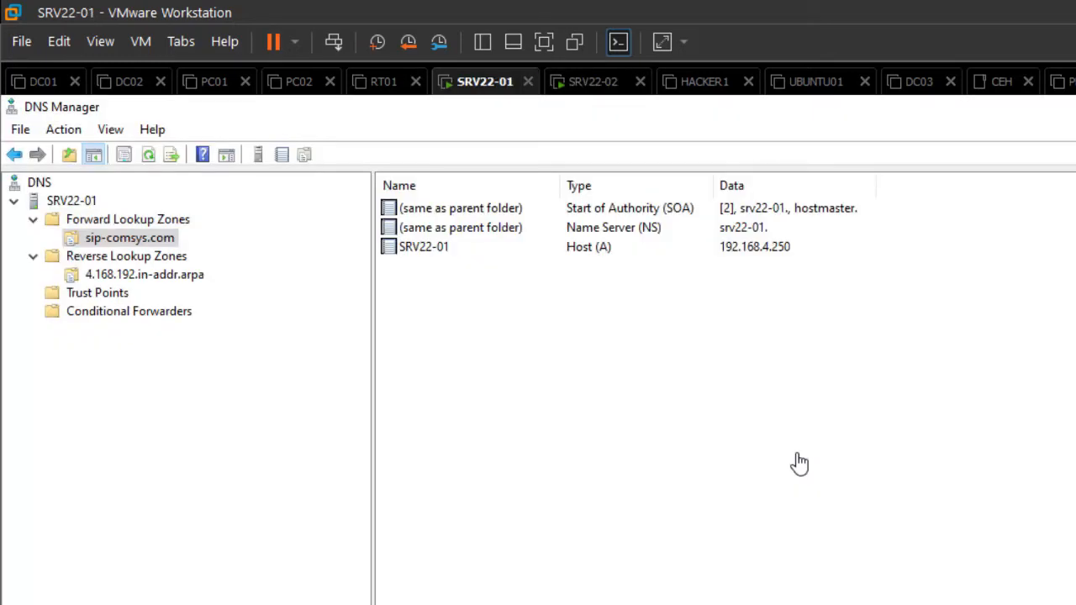
pyautogui.click(593, 82)
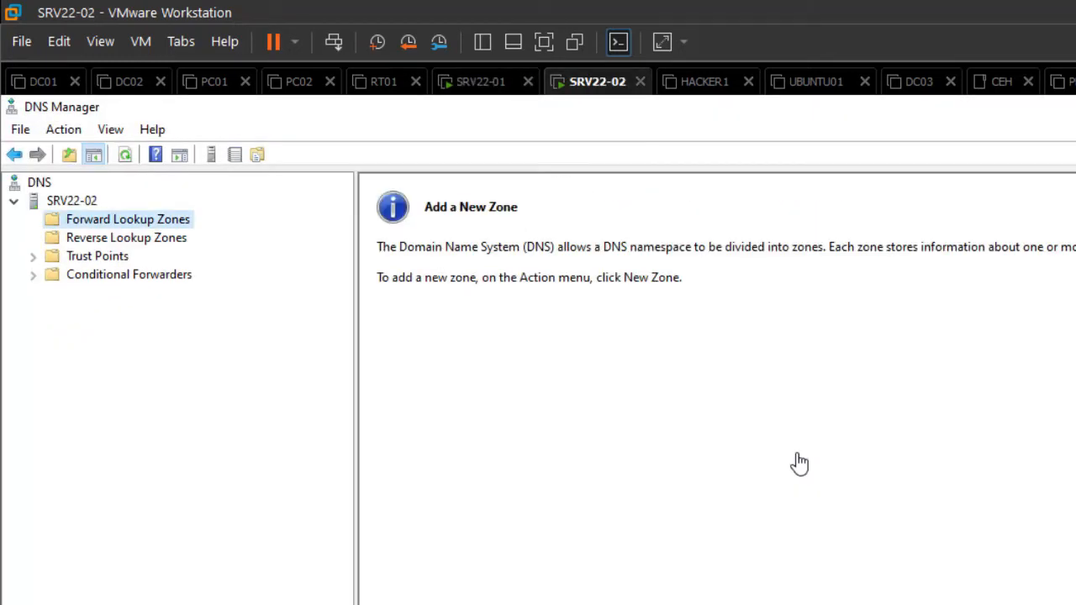
# - Start a new forward lookup zone on SRV22-02 and choose Secondary zone as its type
pyautogui.rightClick(129, 216)
pyautogui.click(195, 228)
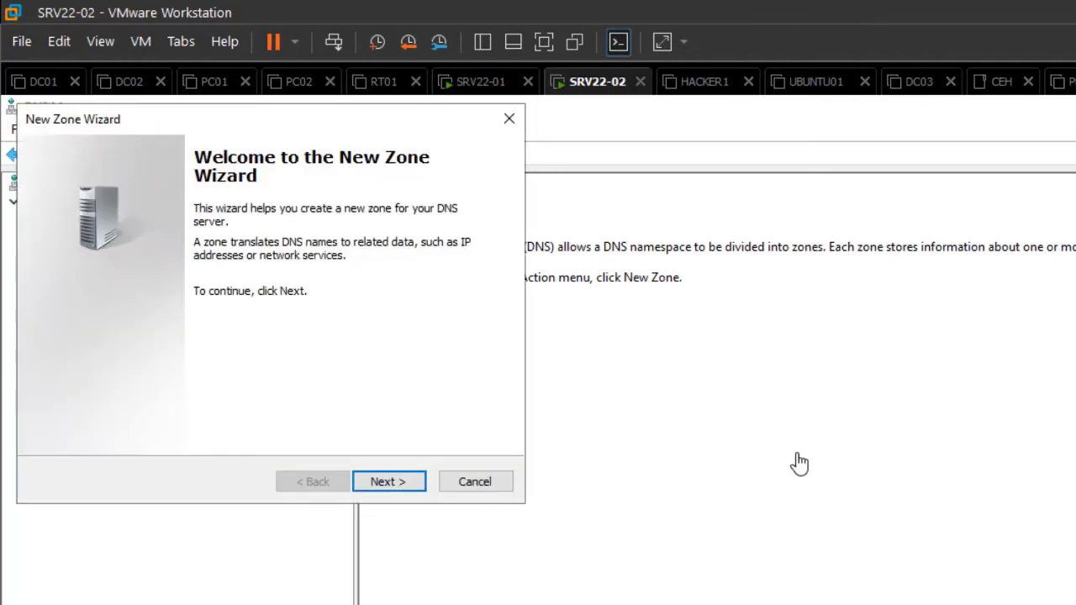
pyautogui.click(388, 481)
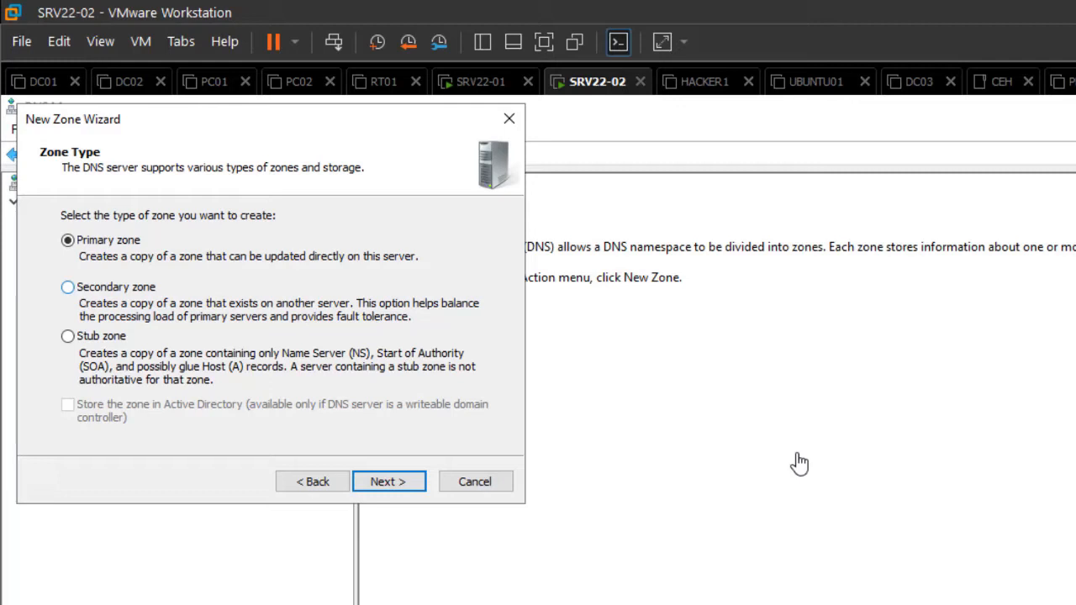
pyautogui.click(67, 286)
pyautogui.click(389, 480)
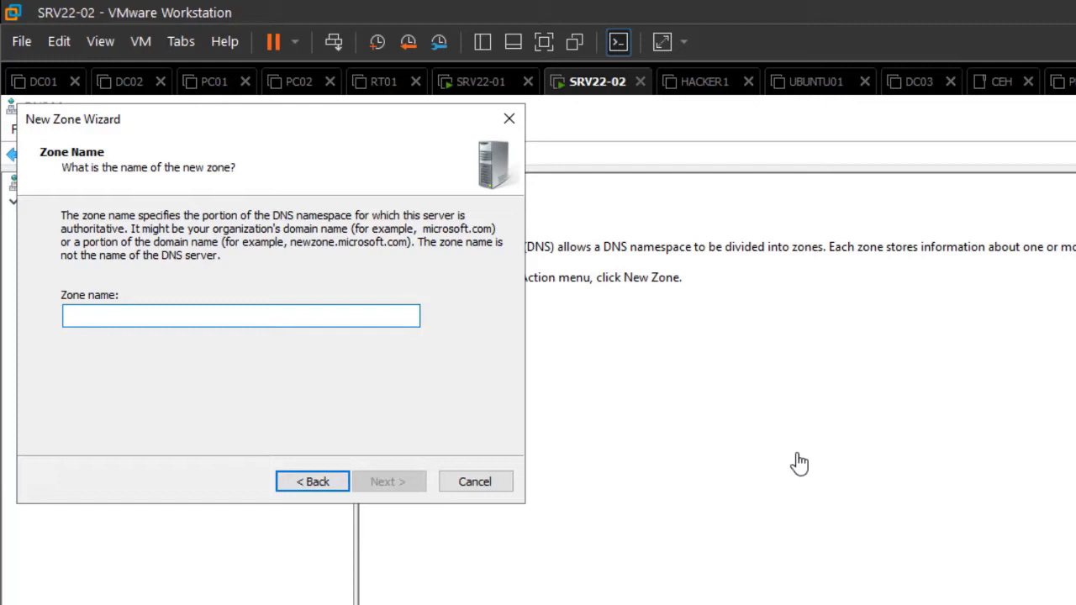
# - Name the secondary zone sip-comsys.com and add 192.168.4.250 as its master DNS server
pyautogui.write('s')
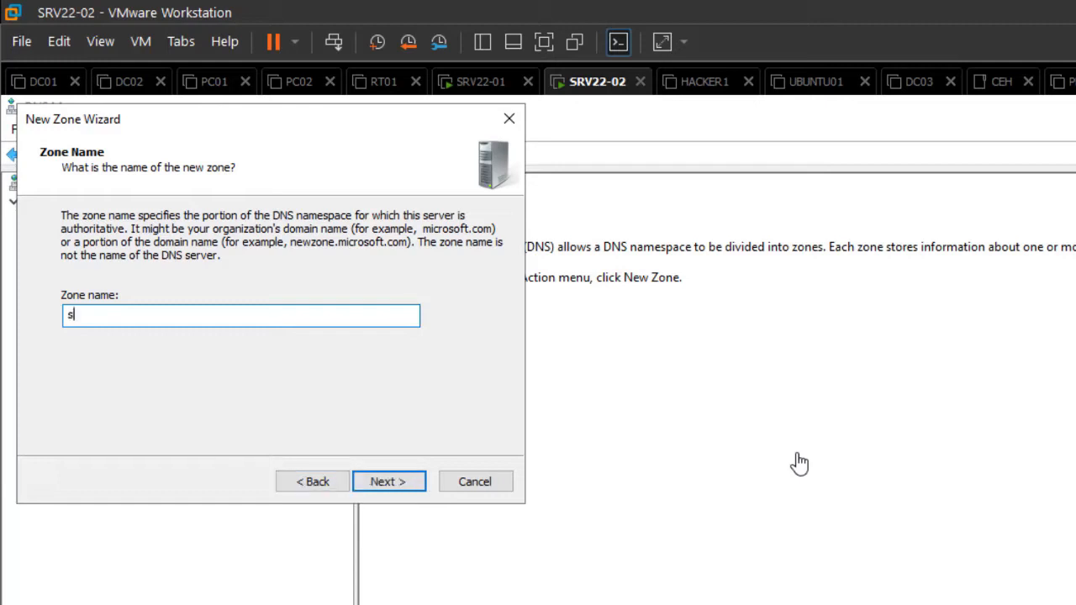
pyautogui.write('ip-comsys.com')
pyautogui.press('Return')
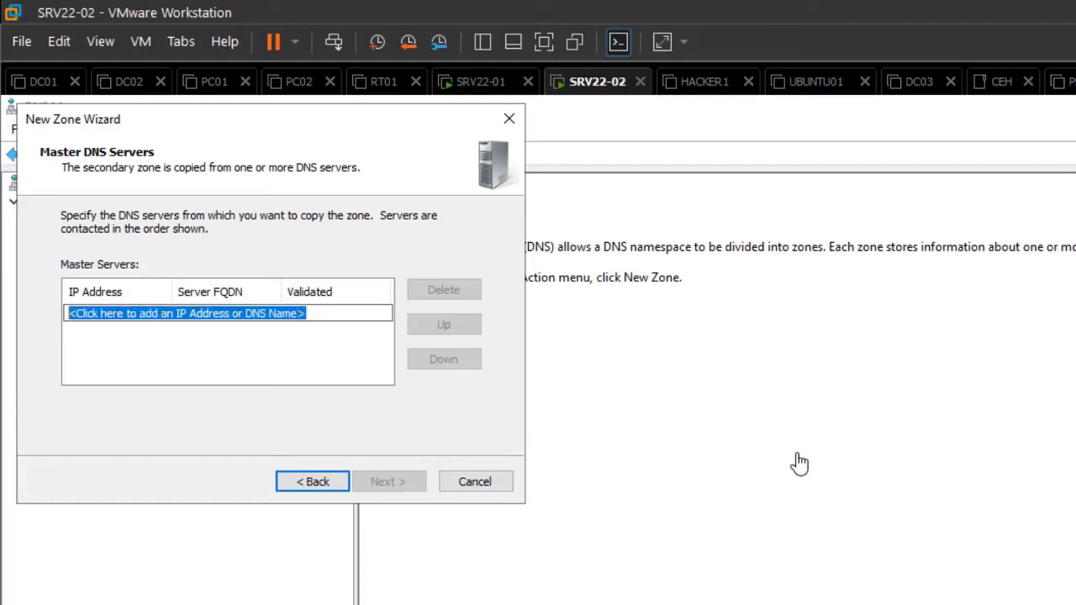
pyautogui.write('19')
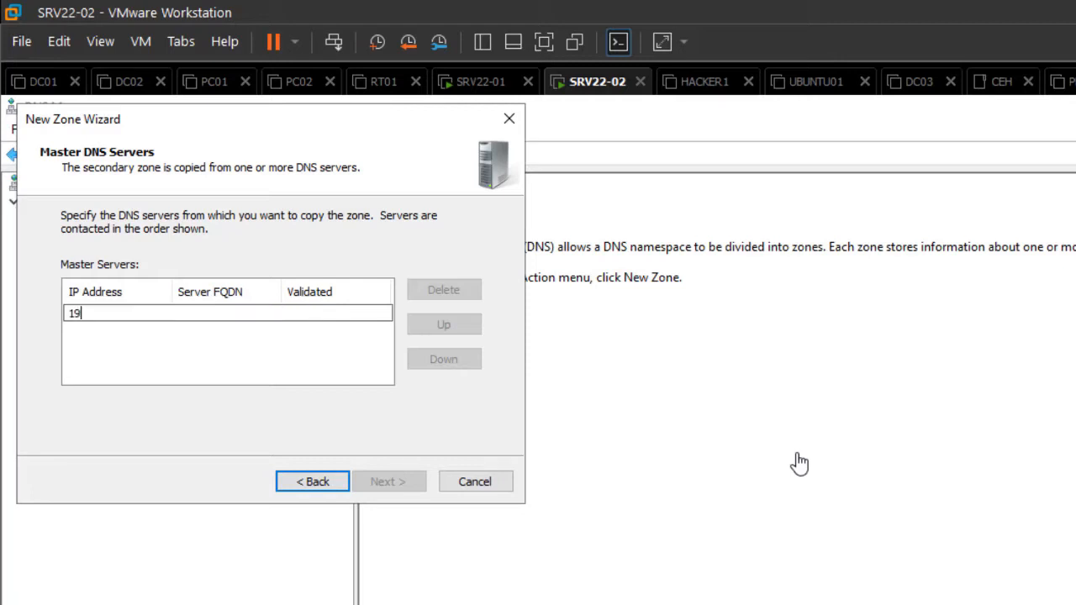
pyautogui.write('2.168.4.250')
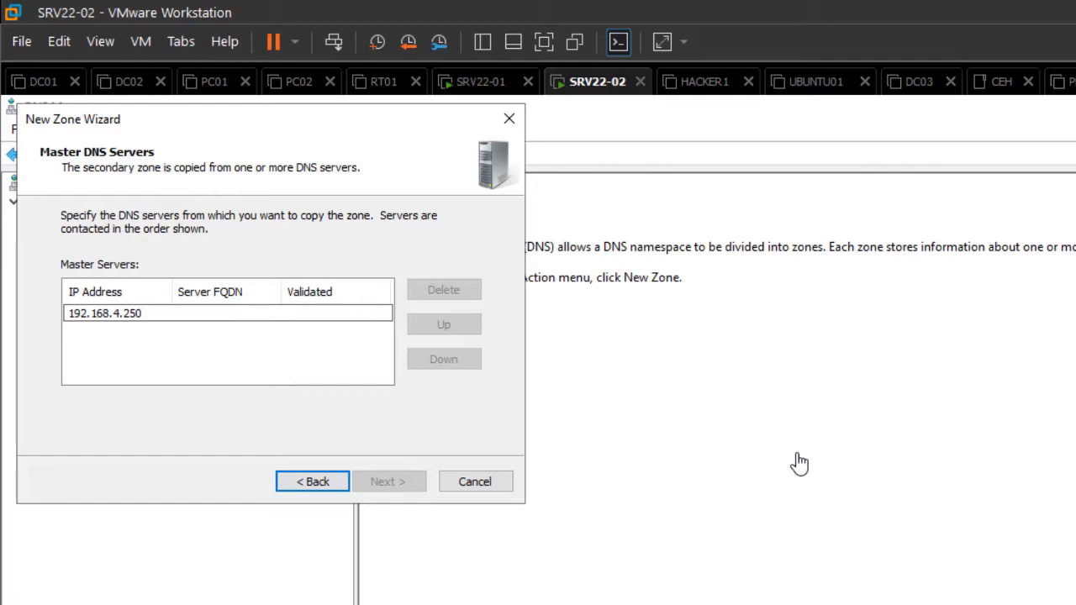
pyautogui.press('Return')
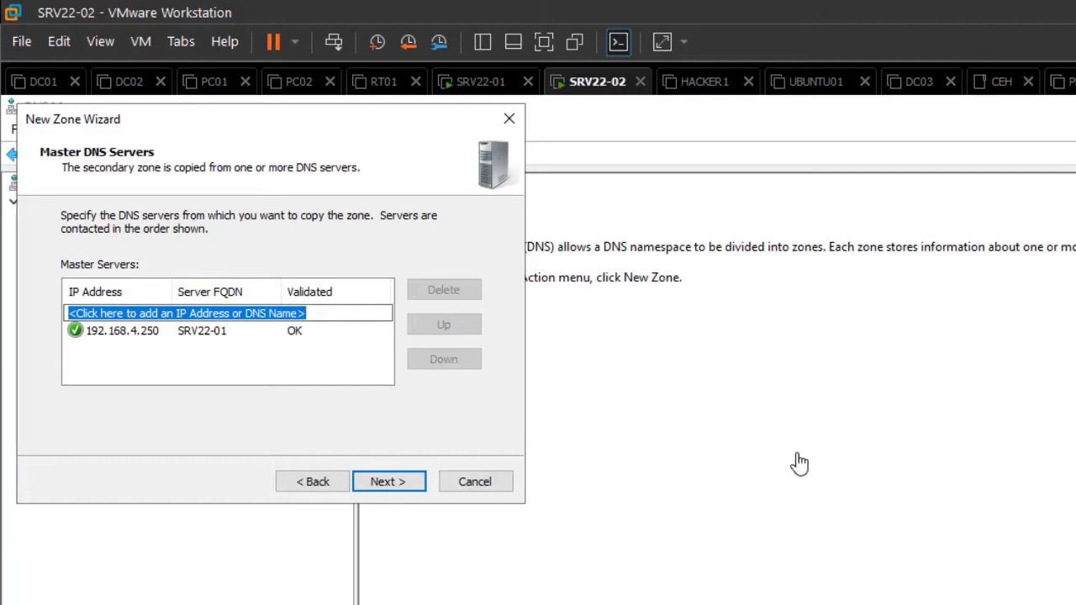
# - Finish creating the secondary forward zone sip-comsys.com on SRV22-02 and open it in the console tree
pyautogui.press('Return')
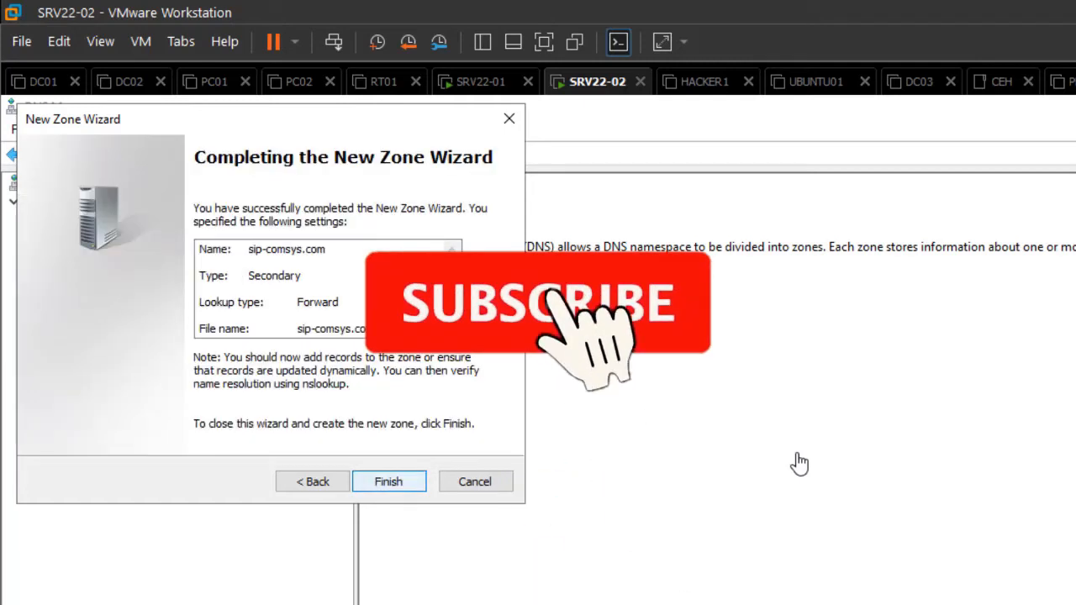
pyautogui.press('Return')
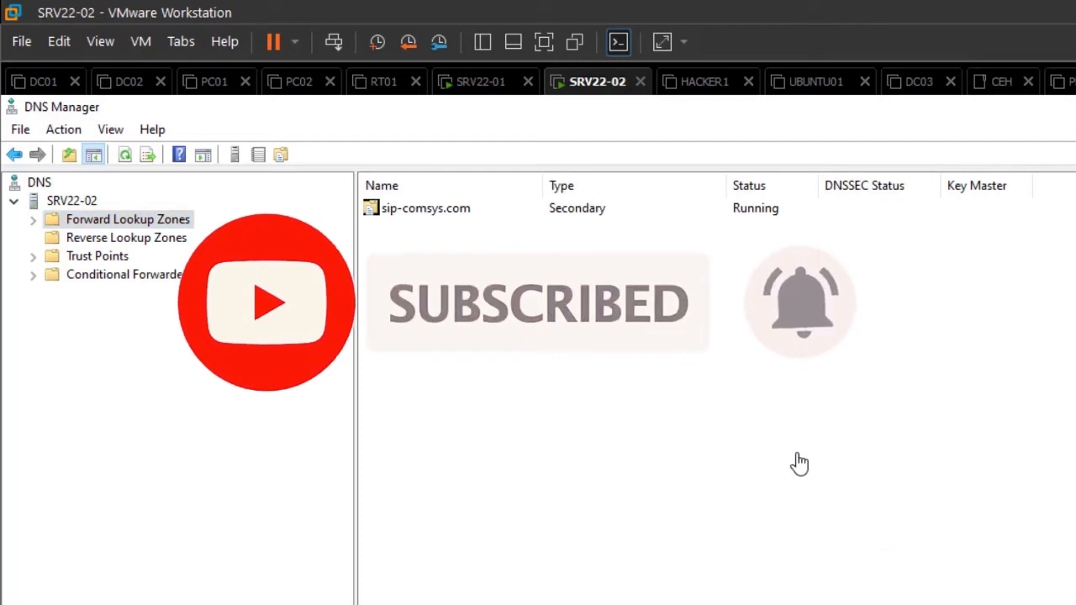
pyautogui.press('Right')
pyautogui.press('Down')
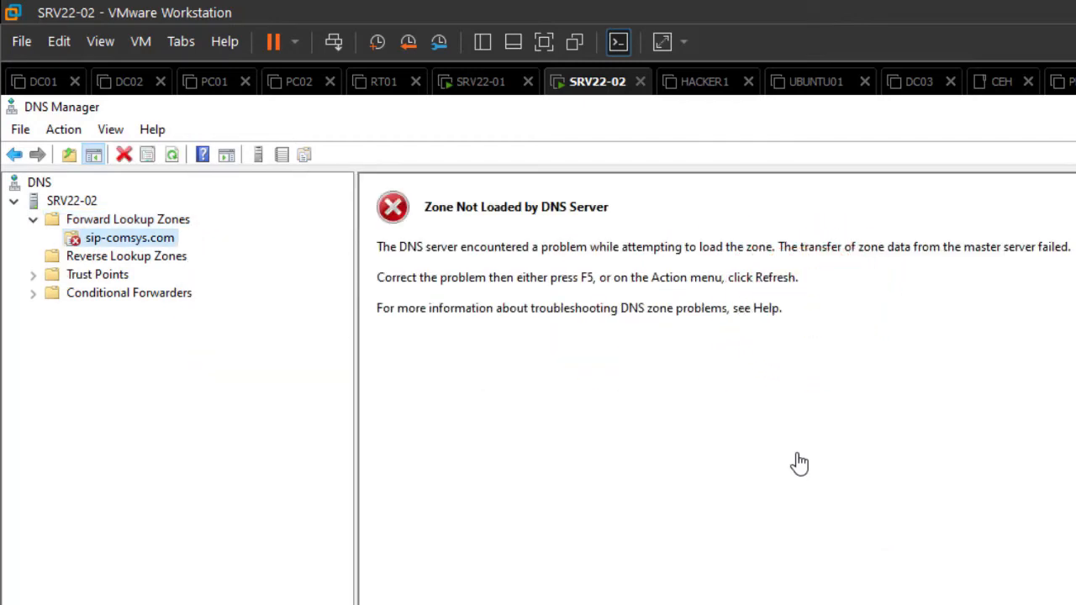
pyautogui.click(798, 464)
# - Start a new reverse lookup zone on SRV22-02 and choose Secondary zone as its type
pyautogui.press('Down')
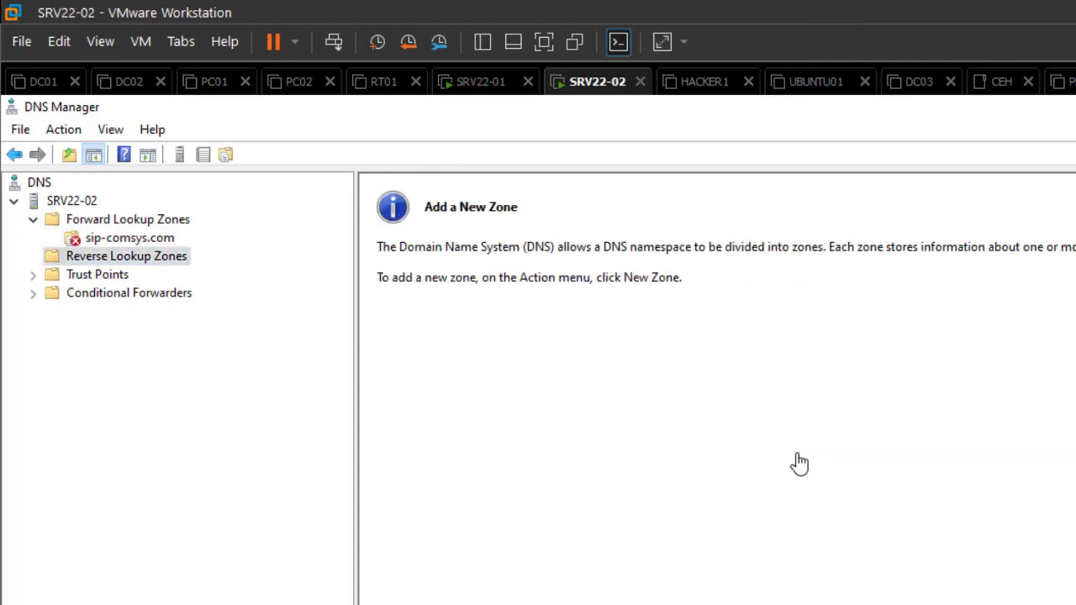
pyautogui.hotkey('shift', 'F10')
pyautogui.press('Down')
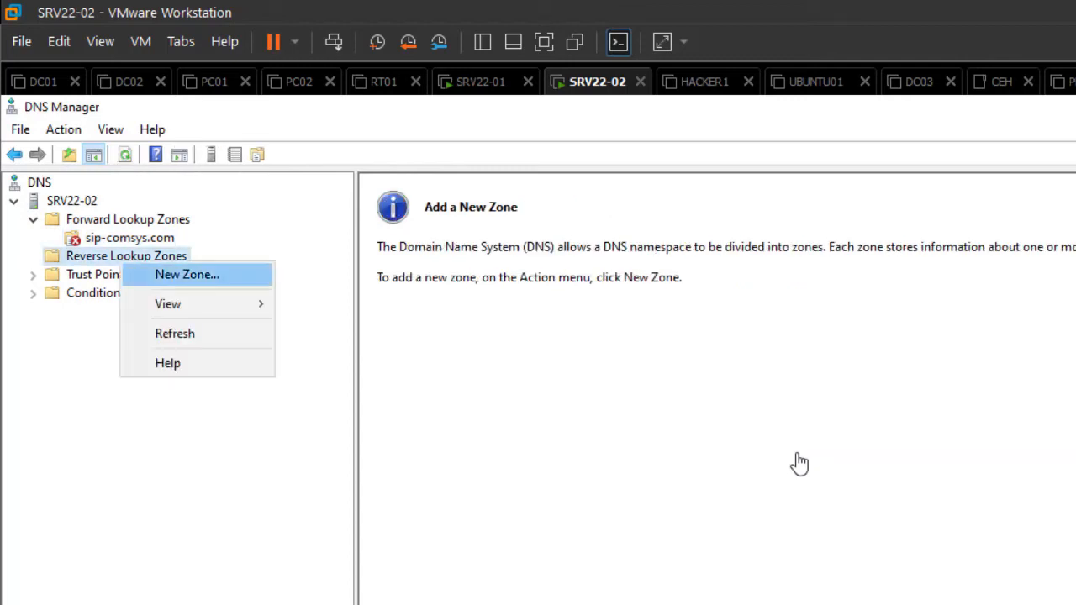
pyautogui.press('Return')
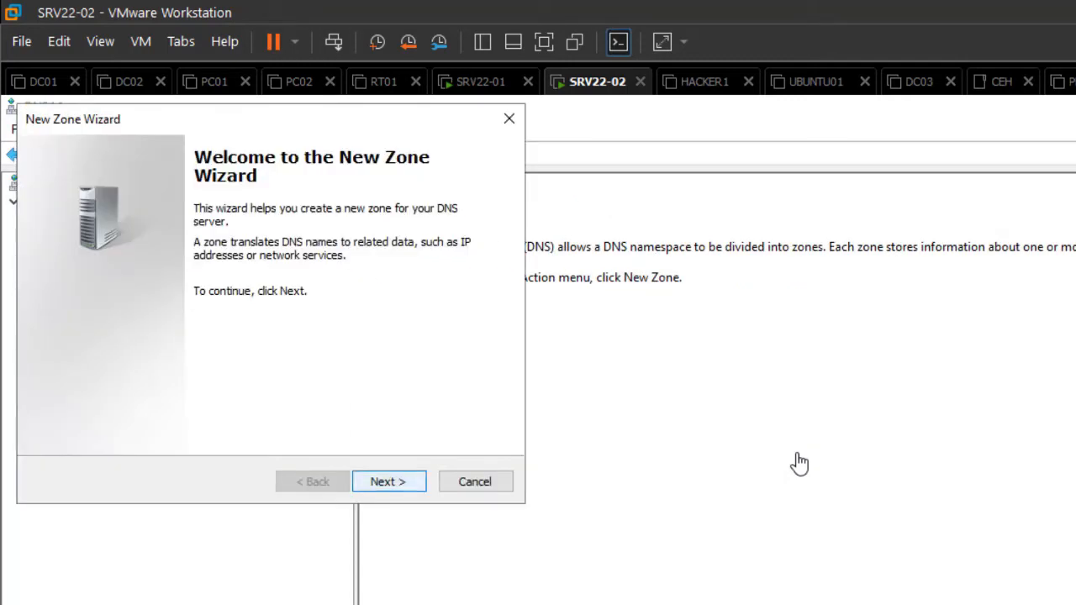
pyautogui.press('Return')
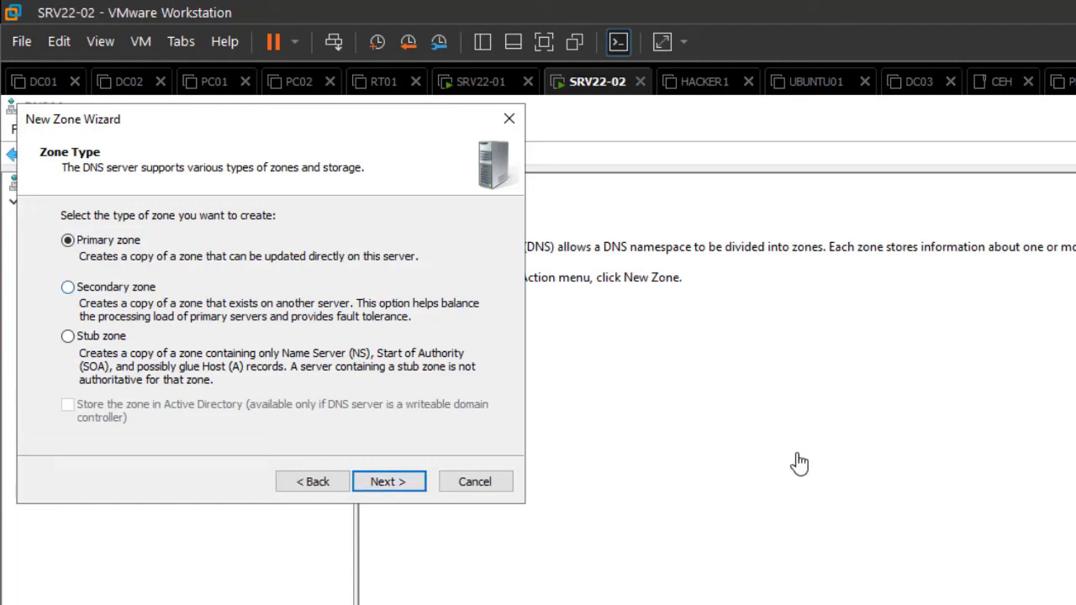
pyautogui.press('Down')
pyautogui.press('Return')
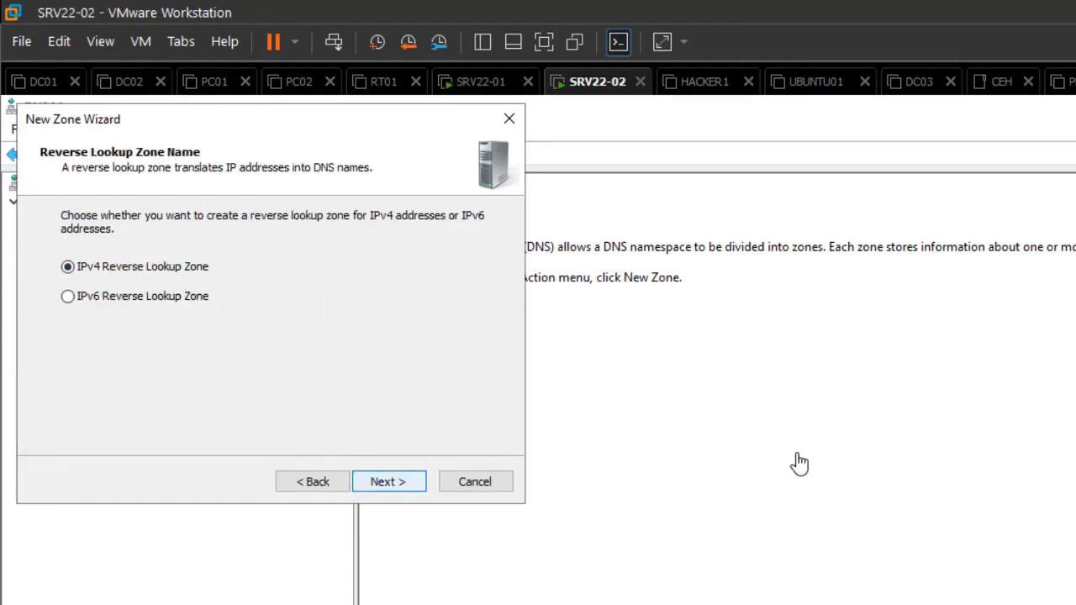
# - Make it an IPv4 reverse lookup zone with the network ID 192.168.4
pyautogui.press('Return')
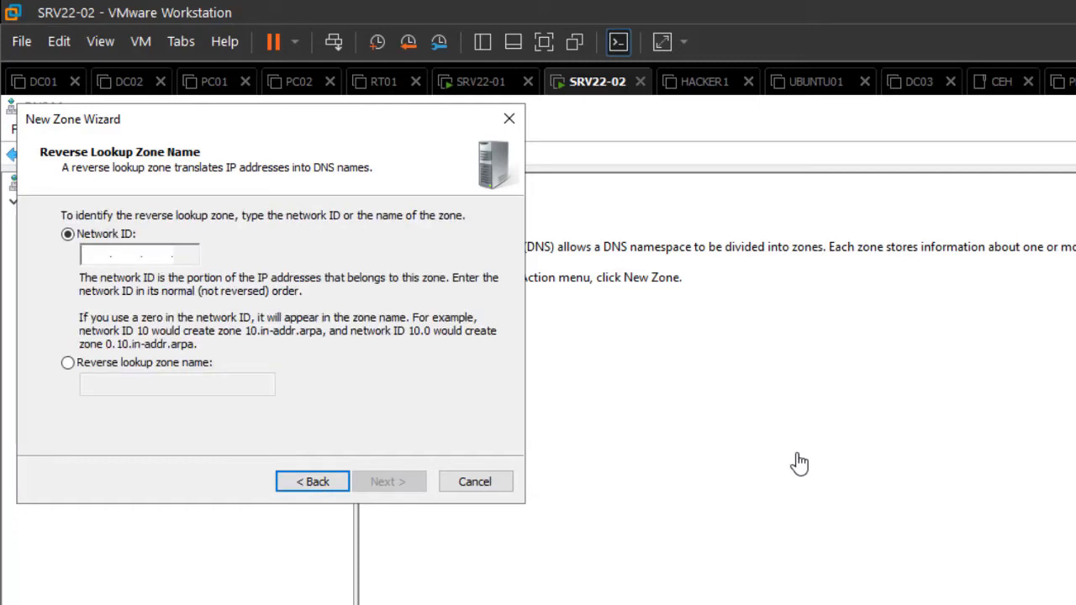
pyautogui.write('192 .168 .')
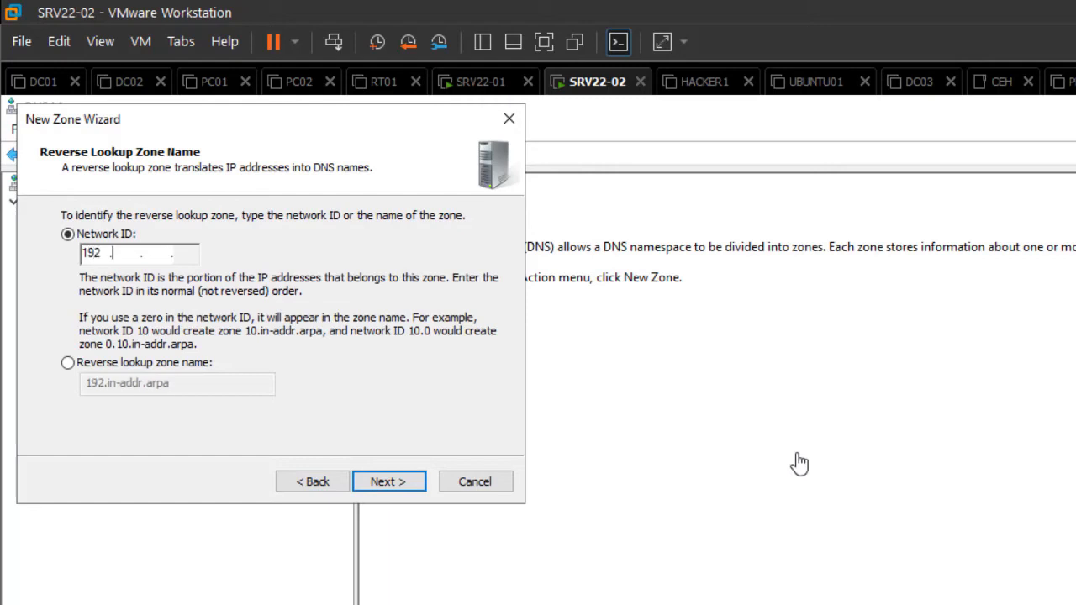
pyautogui.write('4')
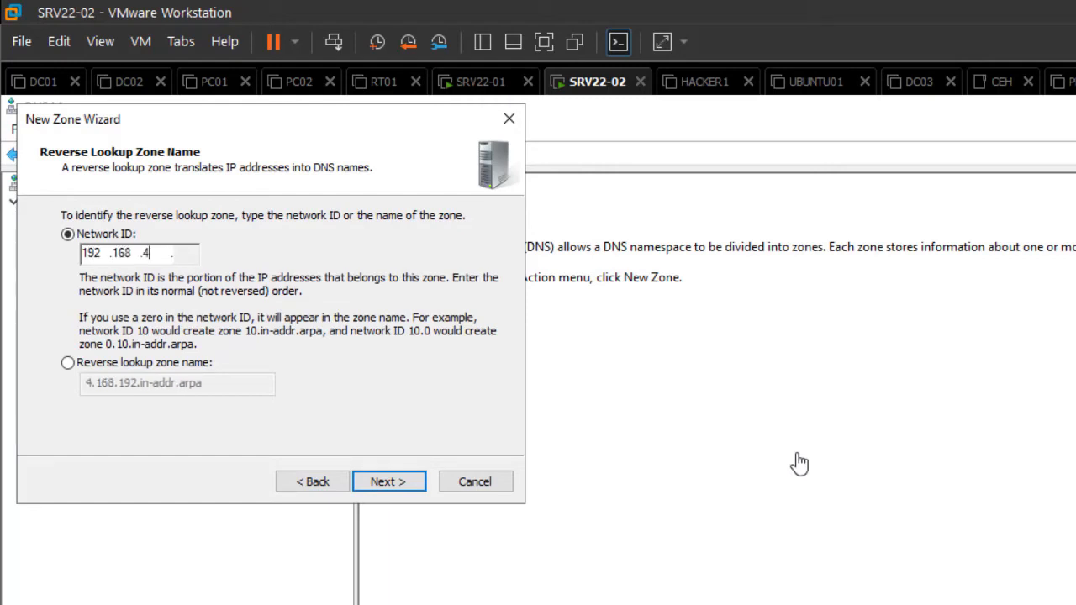
pyautogui.press('Return')
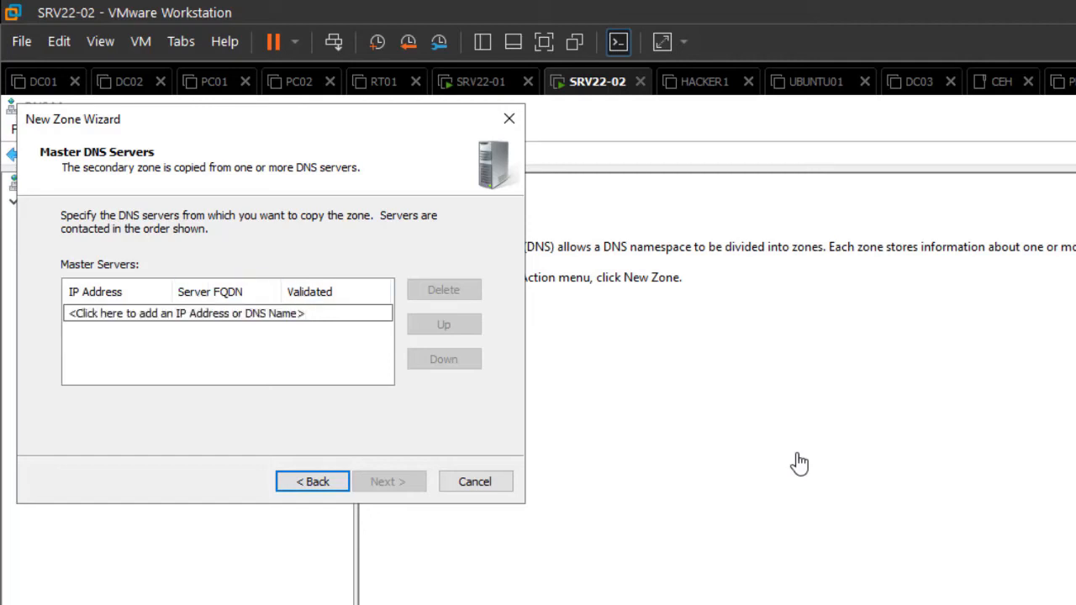
# - Add 192.168.4.250 as the reverse zone's master DNS server and finish creating the zone
pyautogui.write('19')
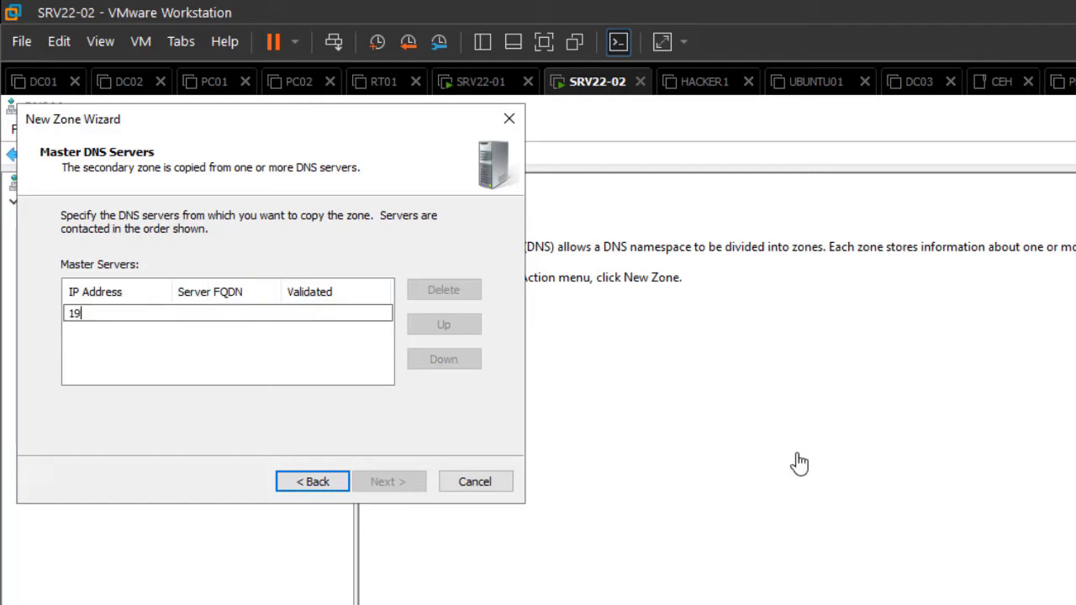
pyautogui.write('2.168.4.250')
pyautogui.press('Return')
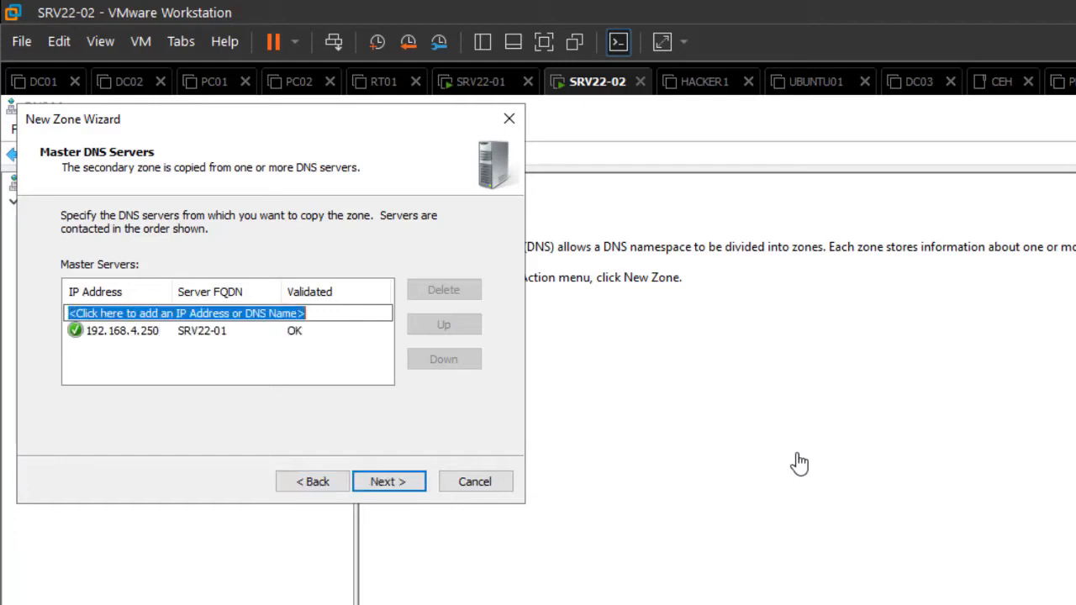
pyautogui.press('Return')
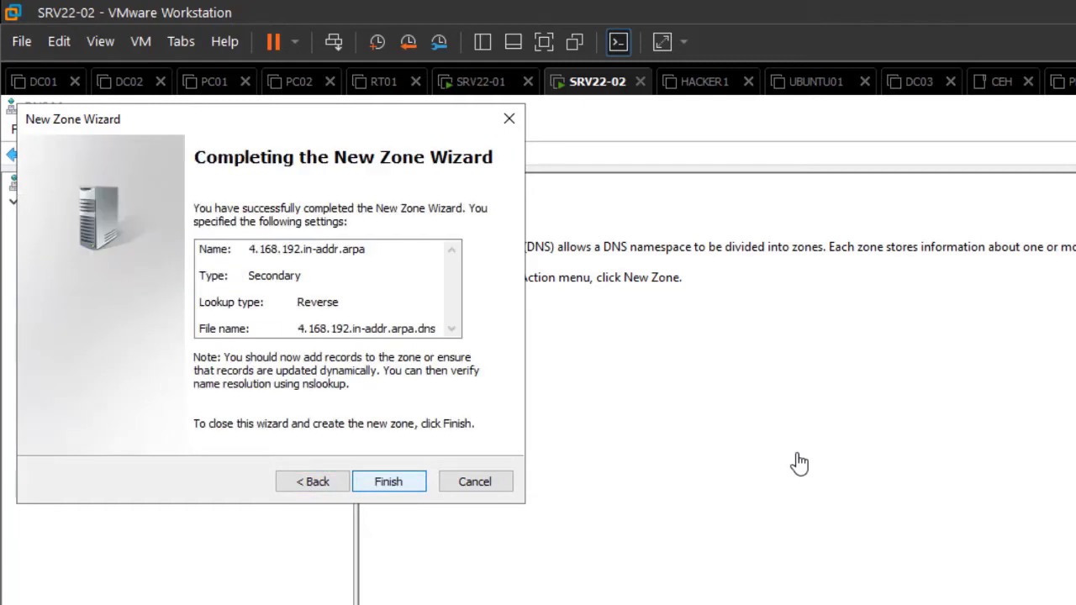
pyautogui.press('Return')
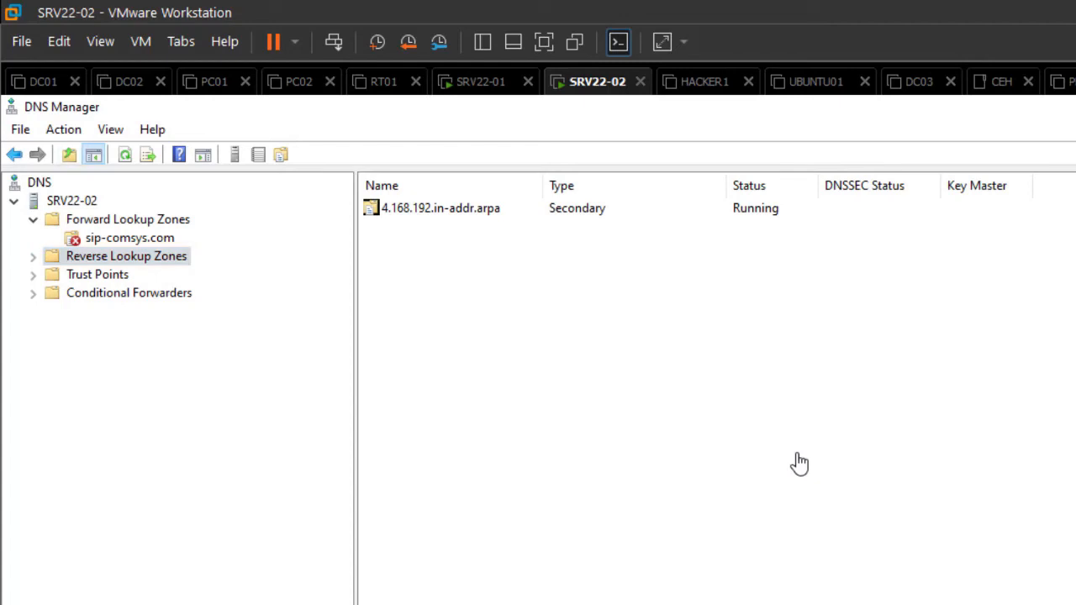
# - Check whether the secondary zones 4.168.192.in-addr.arpa and sip-comsys.com have loaded on SRV22-02
pyautogui.click(33, 257)
pyautogui.click(144, 275)
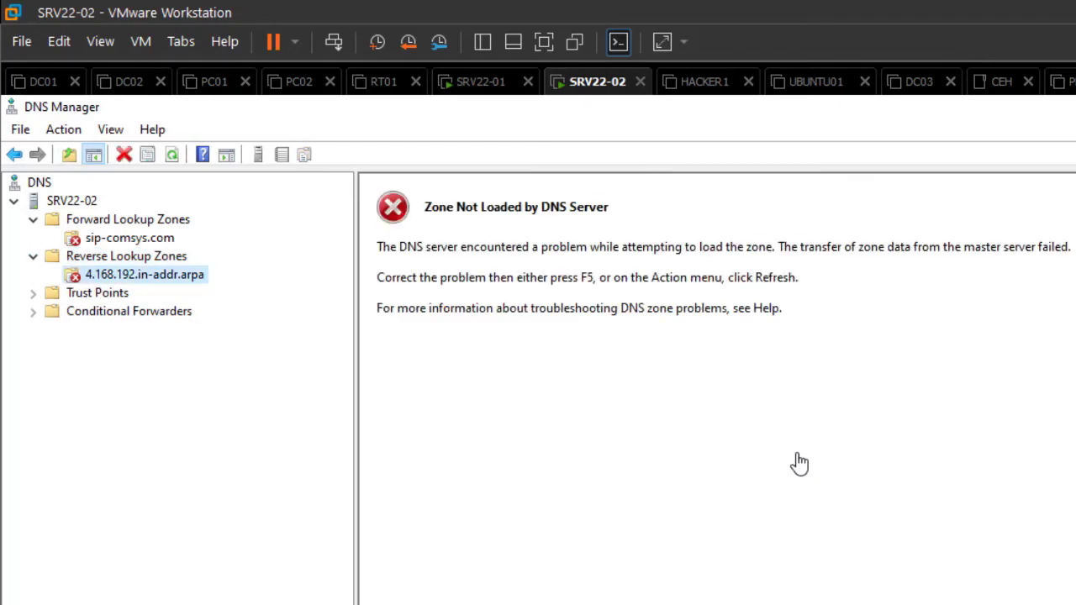
pyautogui.click(129, 238)
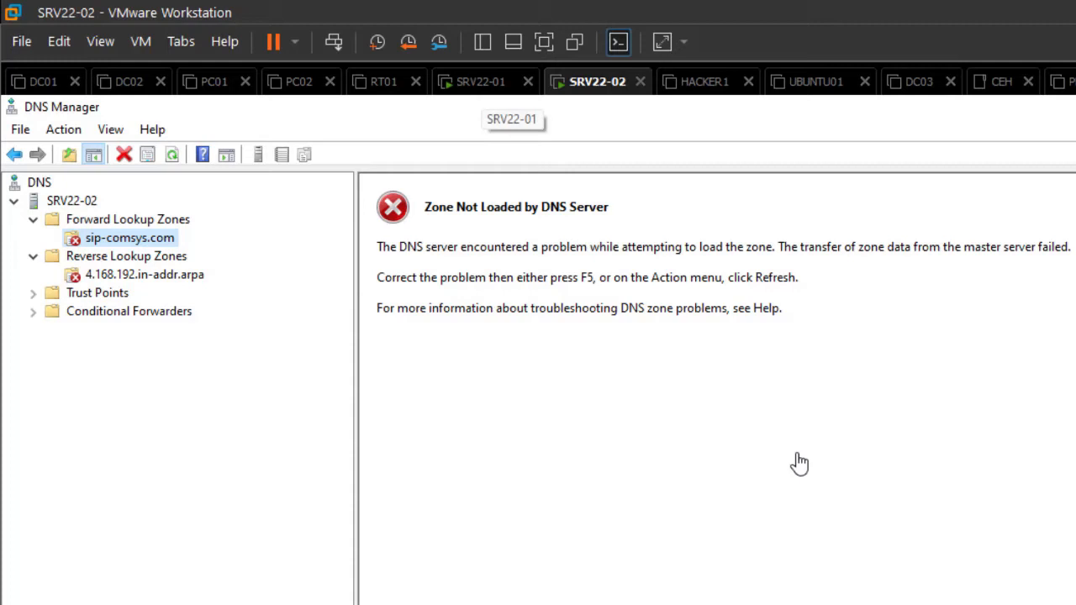
# - Switch to SRV22-01 and open the zone transfer settings of the sip-comsys.com forward zone
pyautogui.click(481, 83)
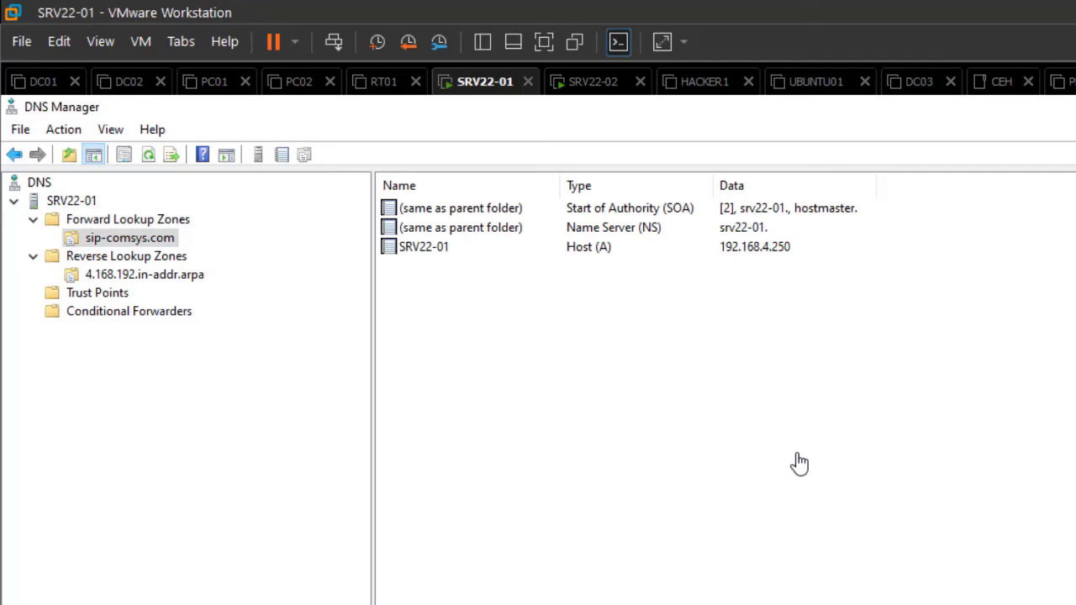
pyautogui.rightClick(129, 238)
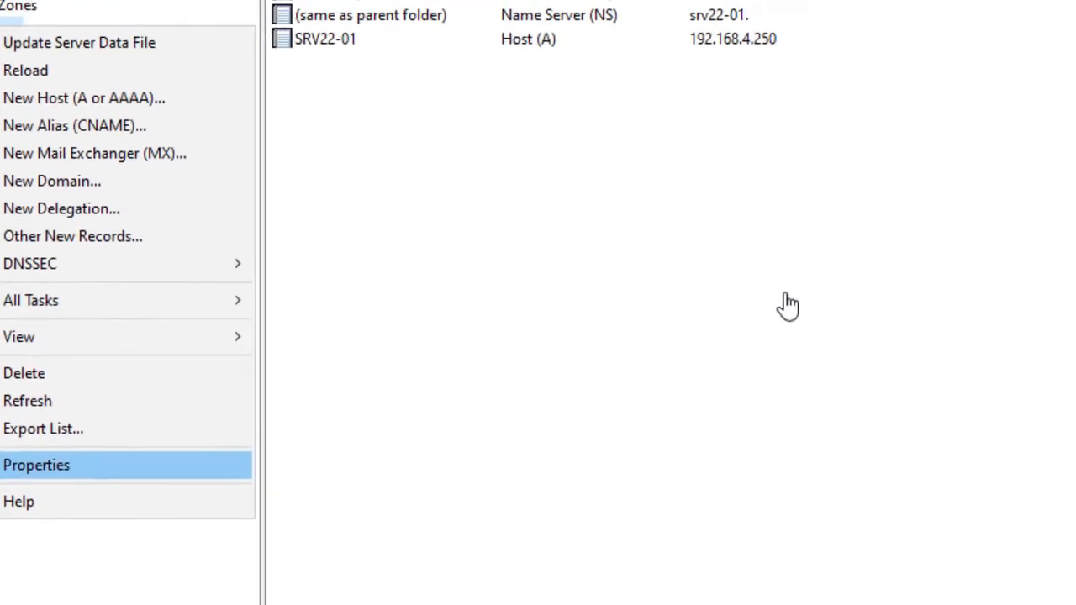
pyautogui.click(242, 512)
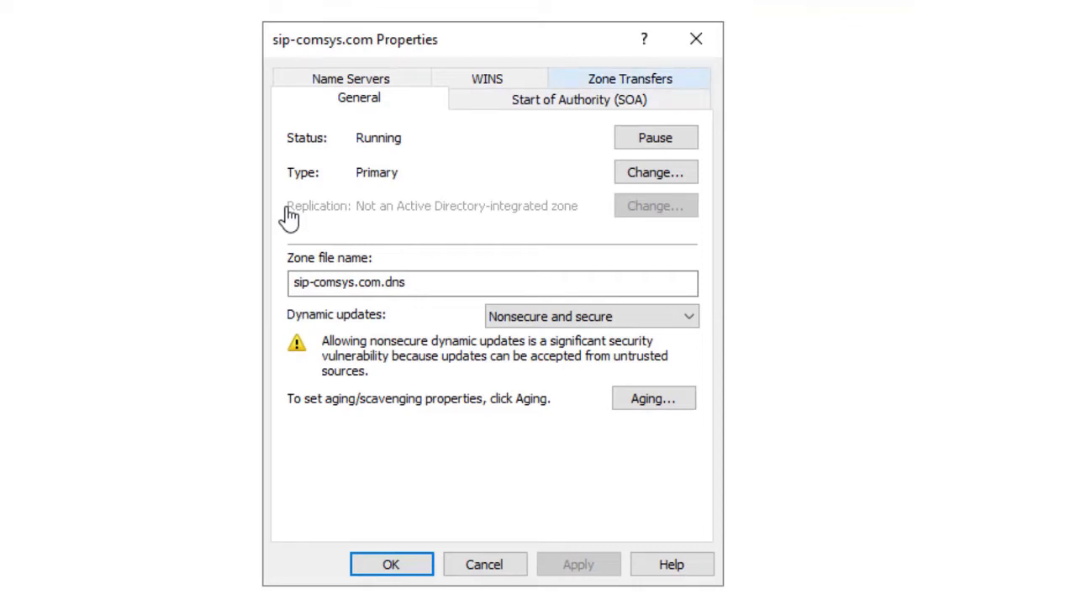
pyautogui.click(630, 79)
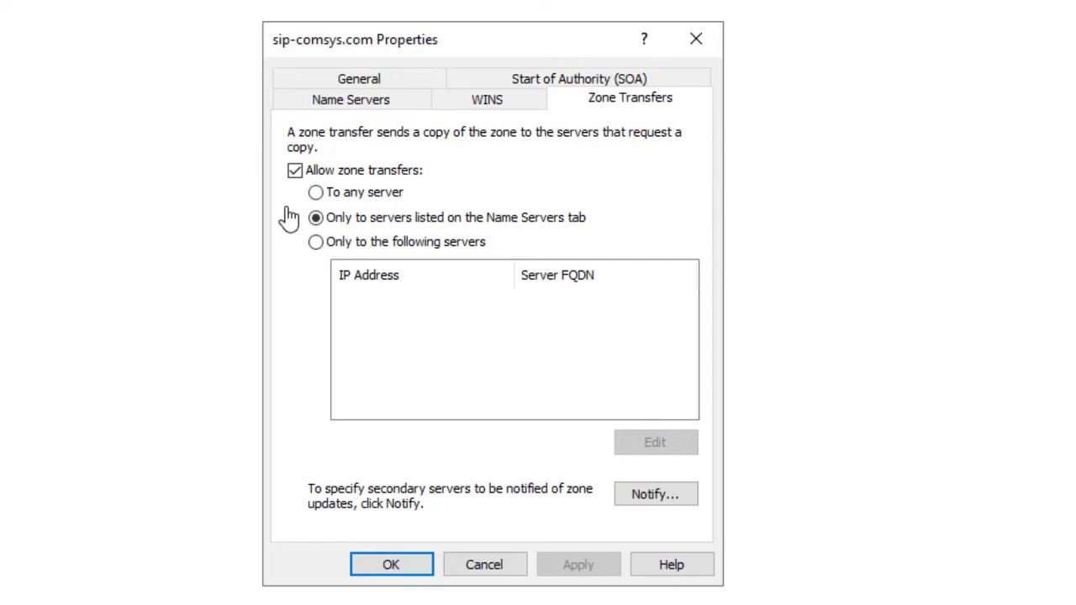
# - Try the "Only to the following servers" transfer restriction, then return to "Only to servers listed on the Name Servers tab"
pyautogui.press('Down')
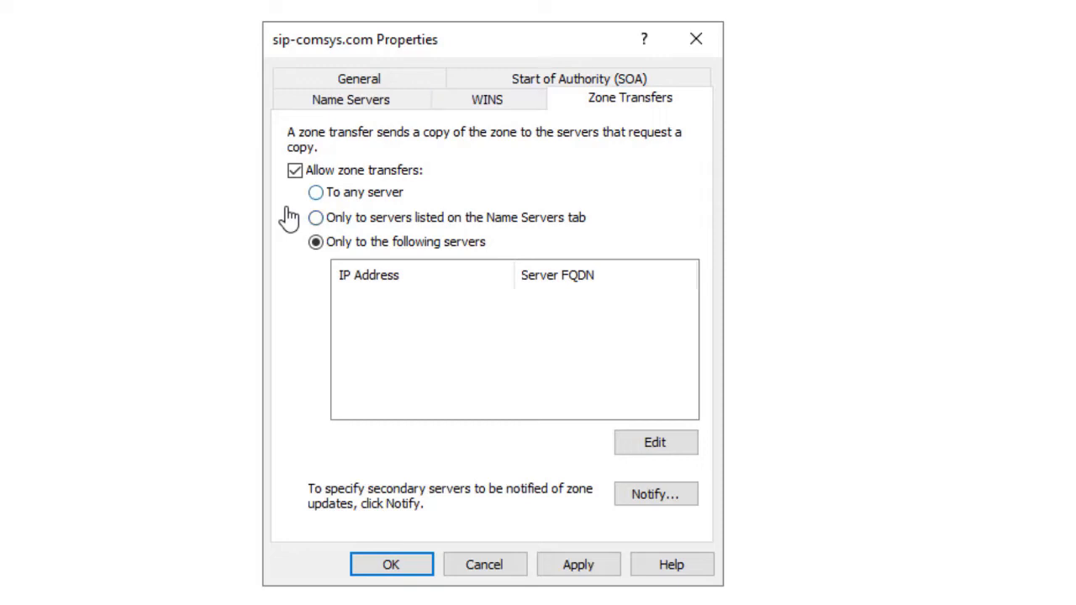
pyautogui.click(316, 217)
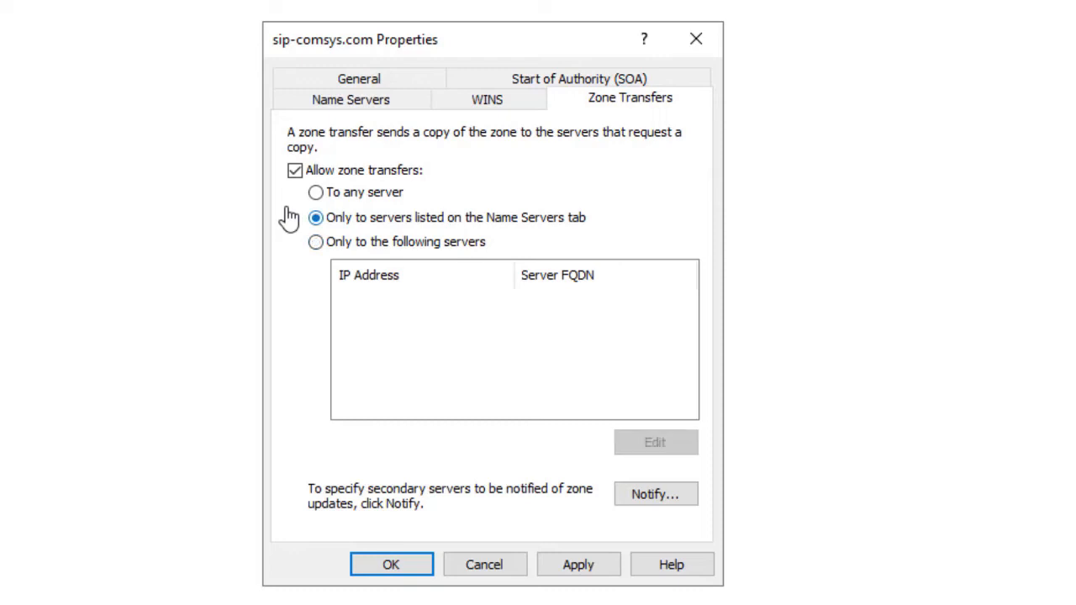
pyautogui.click(316, 242)
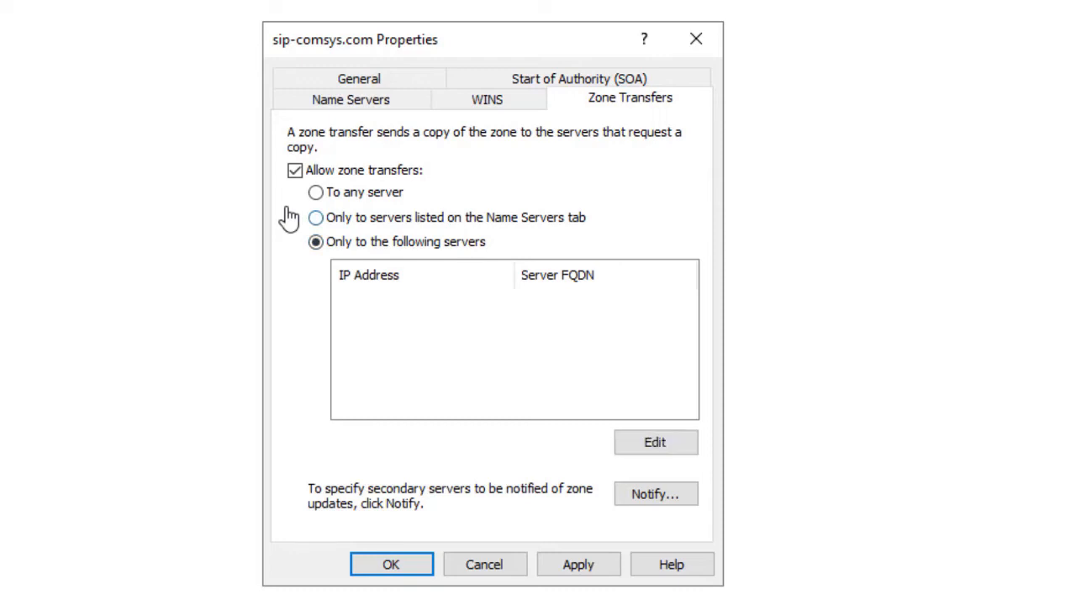
pyautogui.click(315, 217)
pyautogui.press('Down')
pyautogui.press('Up')
# - Set sip-comsys.com to automatically notify the following servers, and add 192.168.4.251 to that list
pyautogui.press('Tab')
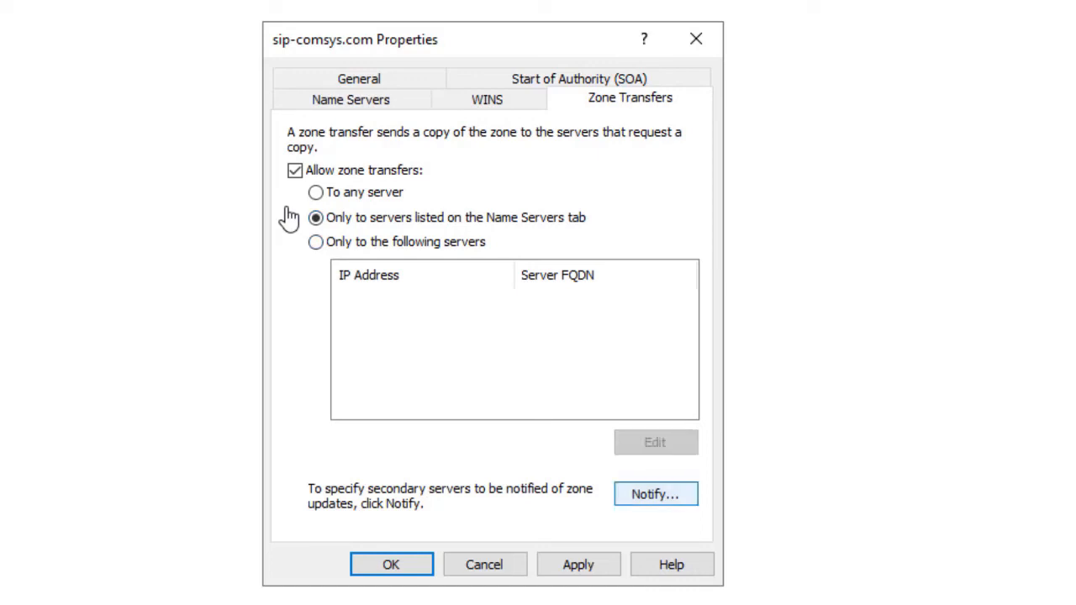
pyautogui.press('Return')
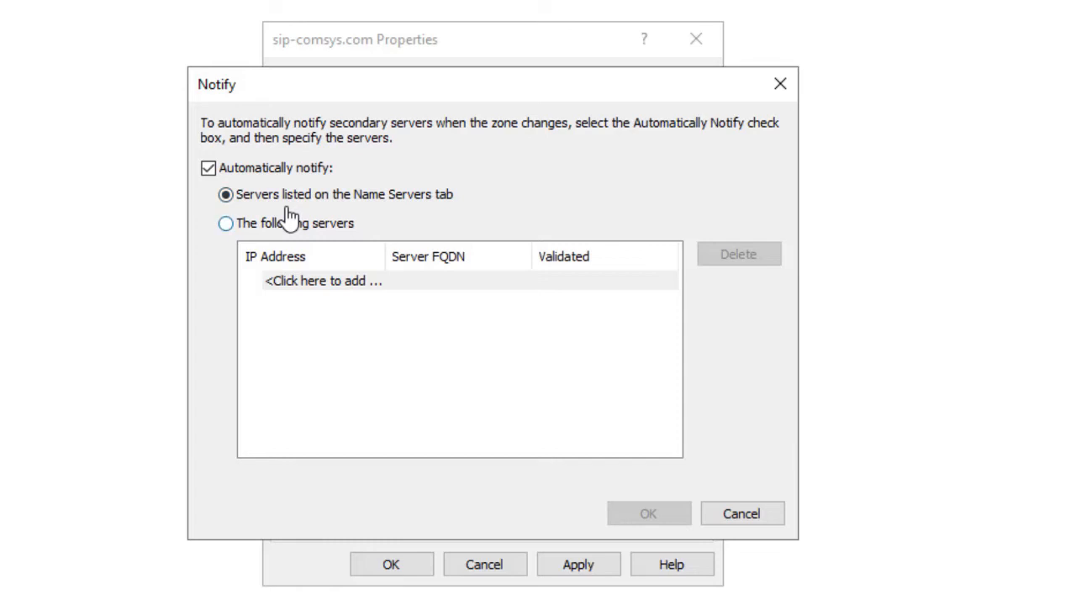
pyautogui.press('Down')
pyautogui.press('Tab')
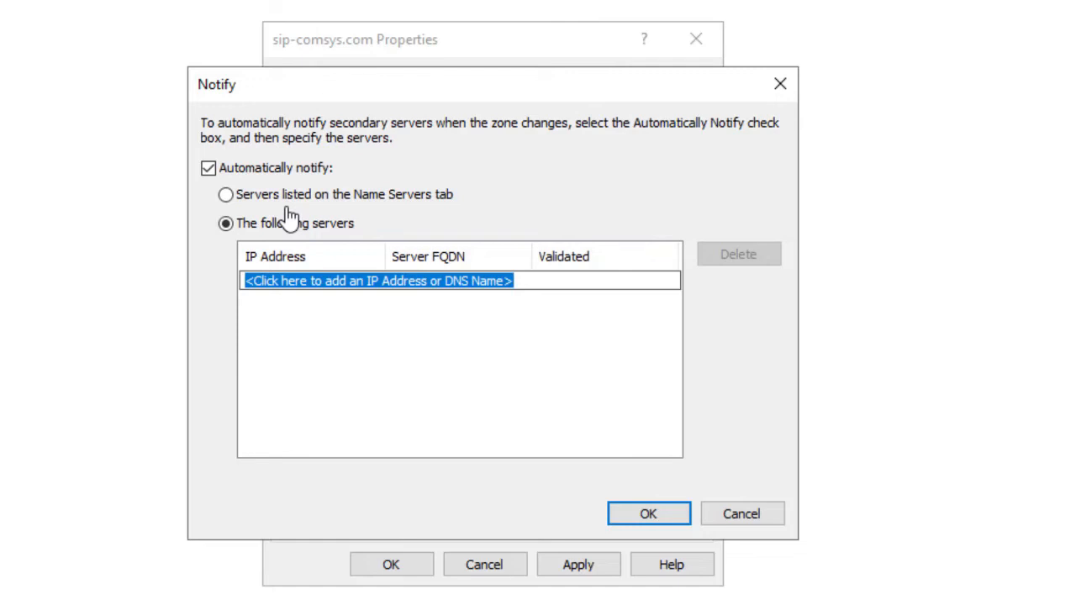
pyautogui.write('192.168.')
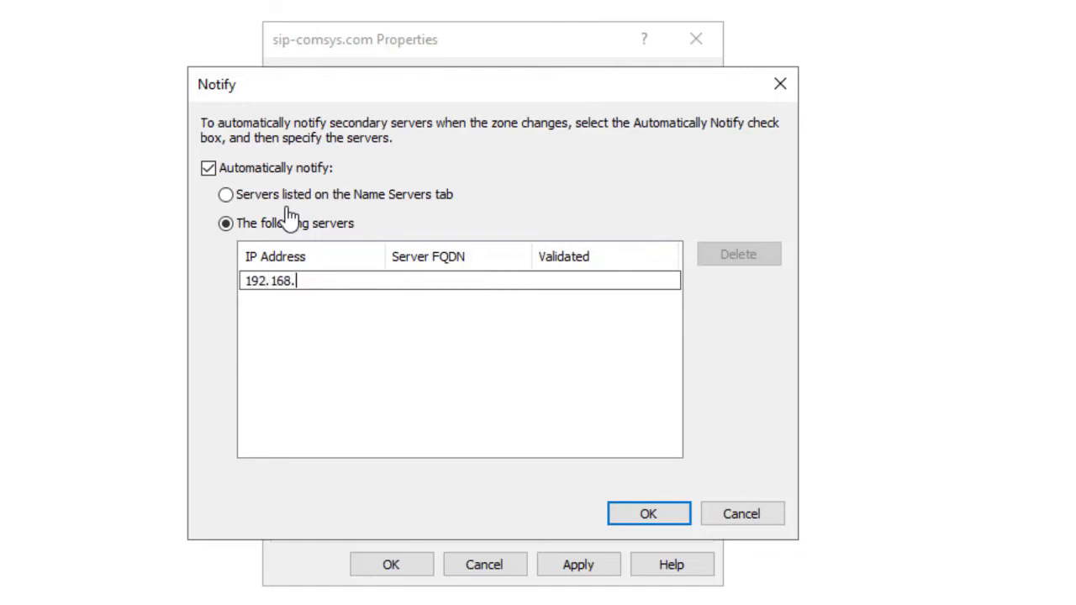
pyautogui.write('4.251')
pyautogui.press('Return')
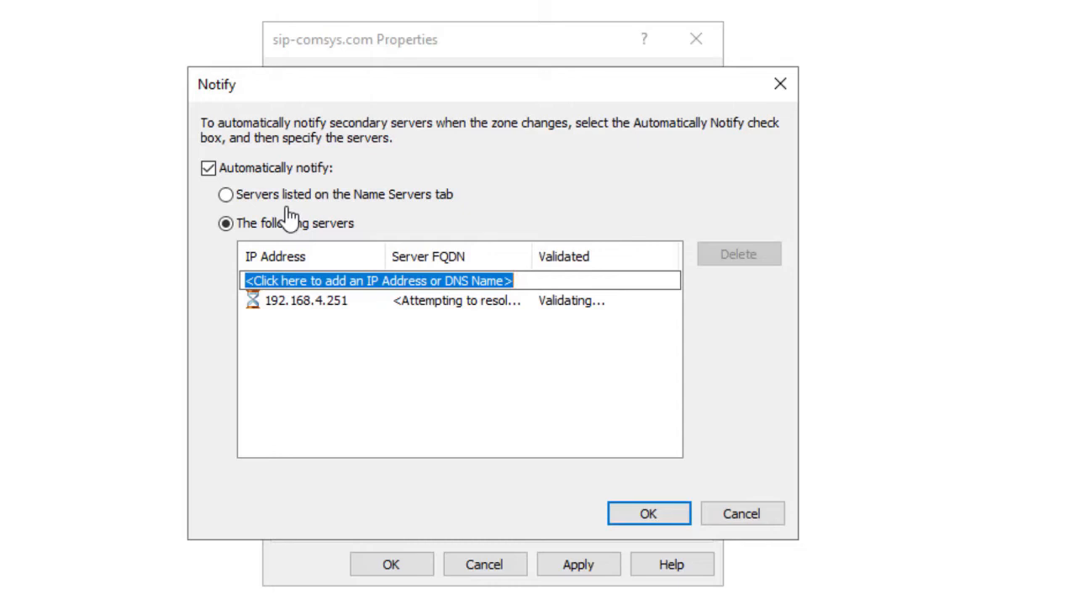
pyautogui.press('Return')
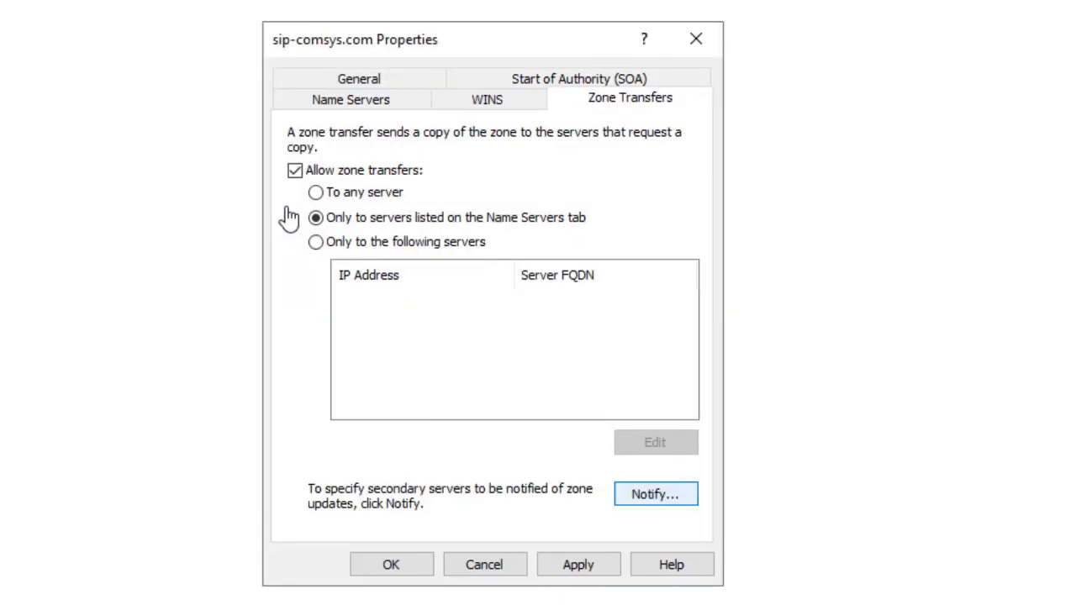
# - Recheck the 192.168.4.251 entry in the notify list, accept the list and apply the zone transfer settings
pyautogui.press('space')
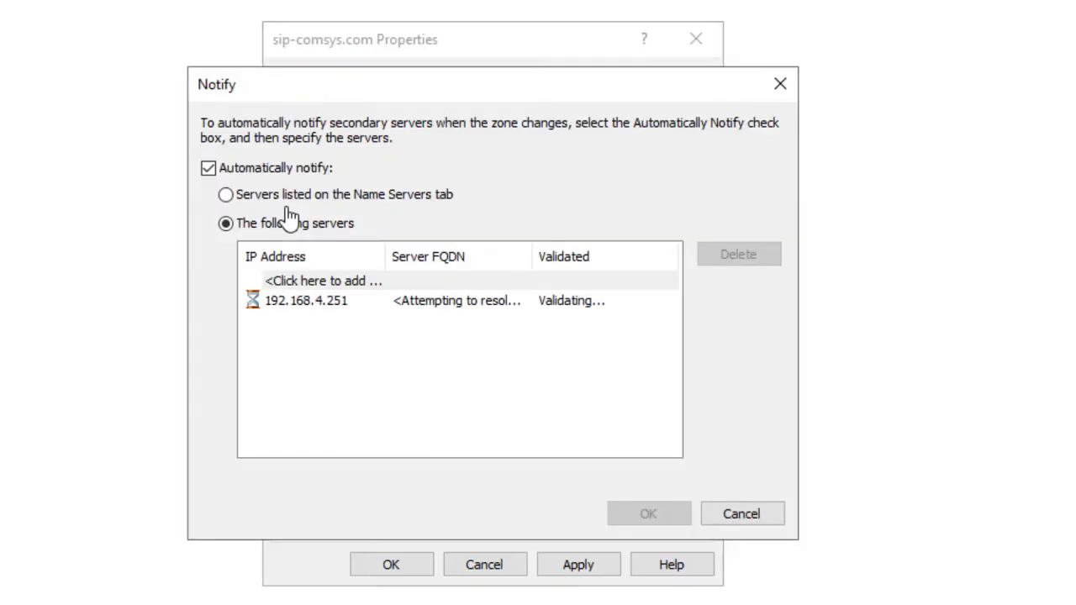
pyautogui.click(306, 301)
pyautogui.click(323, 281)
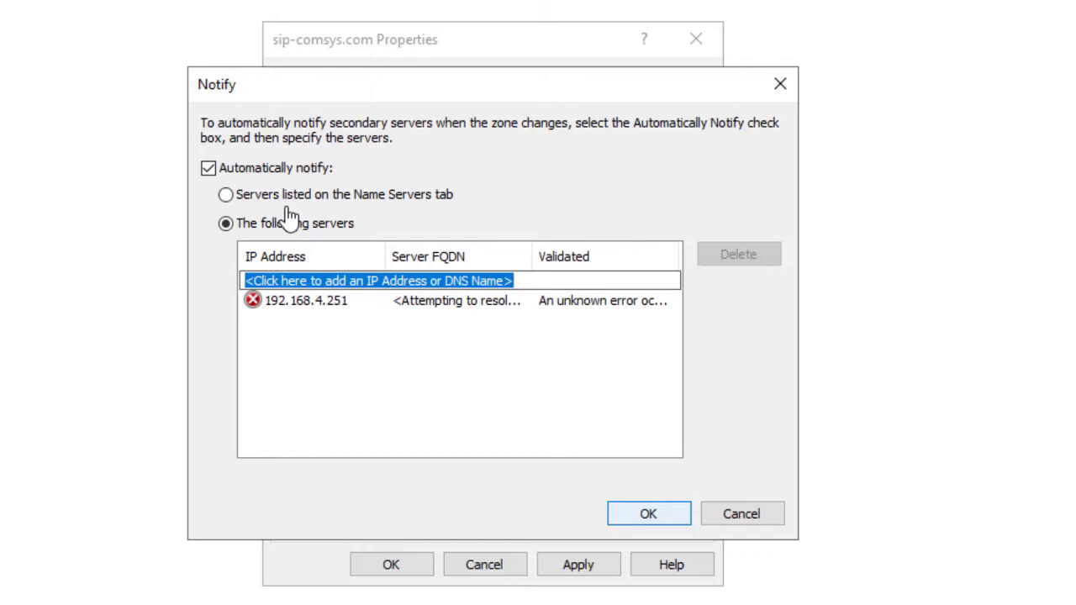
pyautogui.click(648, 513)
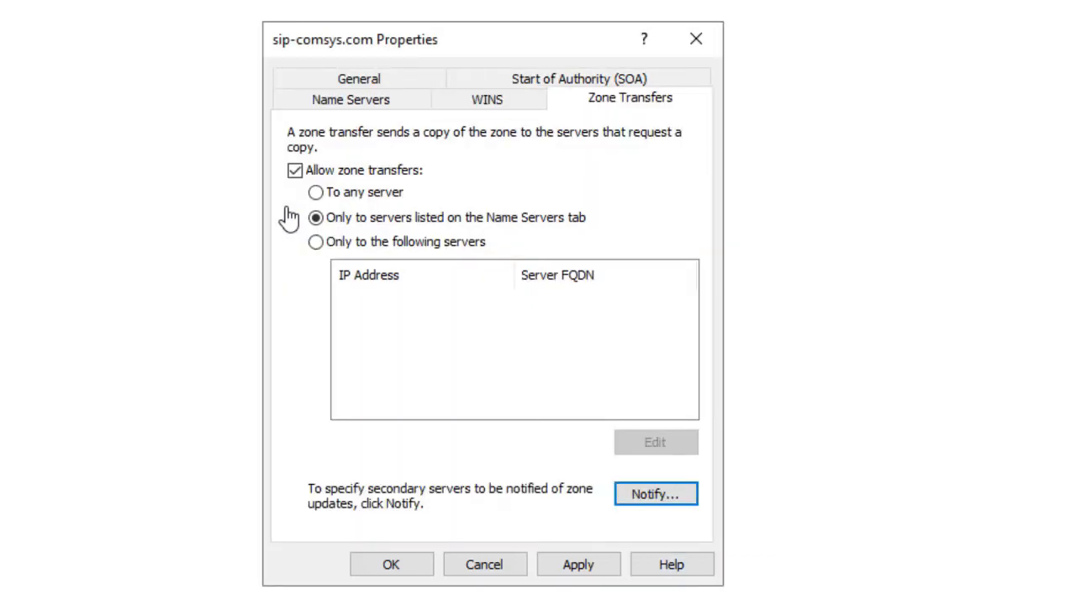
pyautogui.click(578, 564)
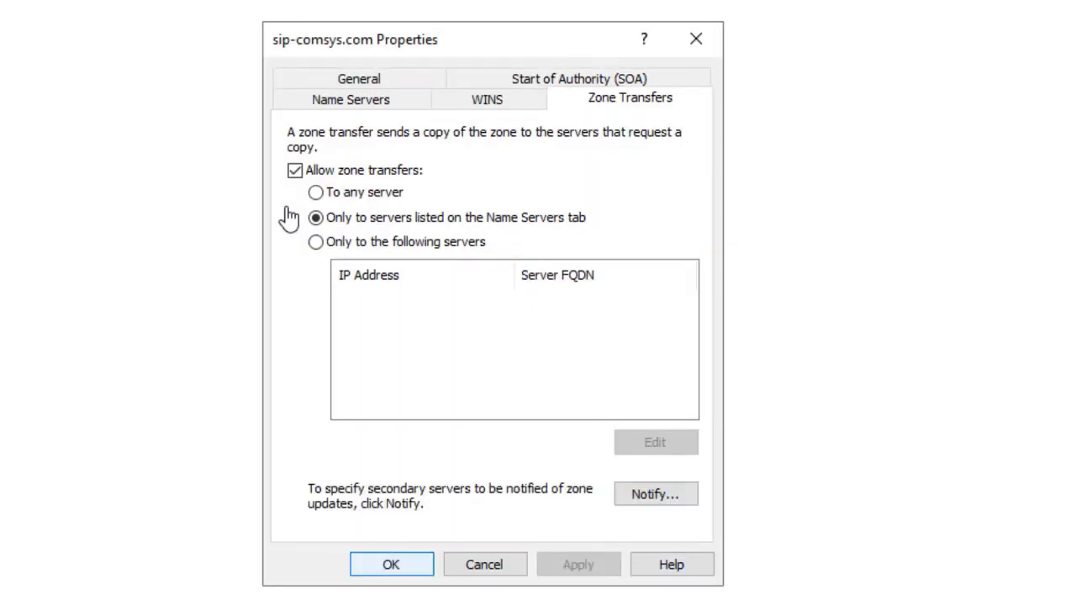
# - Close the sip-comsys.com properties and open the zone transfer settings of the 4.168.192.in-addr.arpa reverse zone
pyautogui.click(391, 563)
pyautogui.click(163, 277)
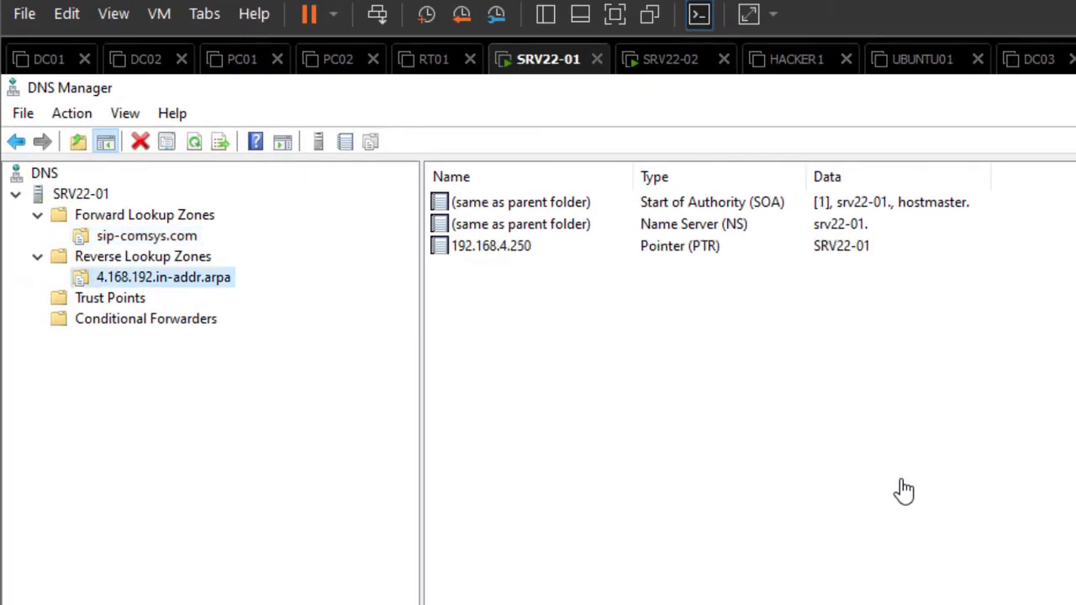
pyautogui.rightClick(114, 278)
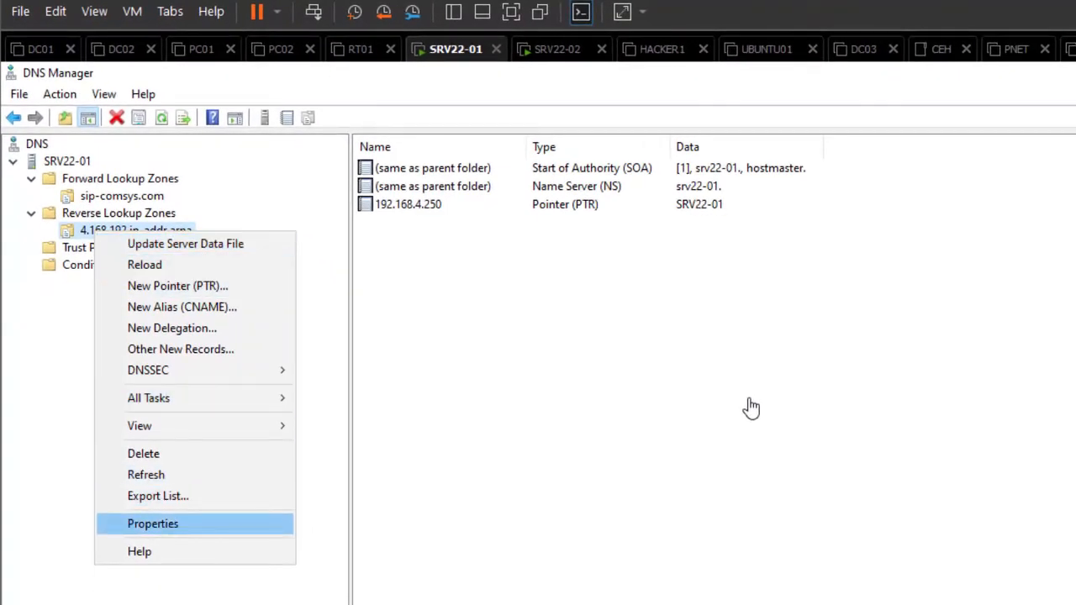
pyautogui.click(153, 524)
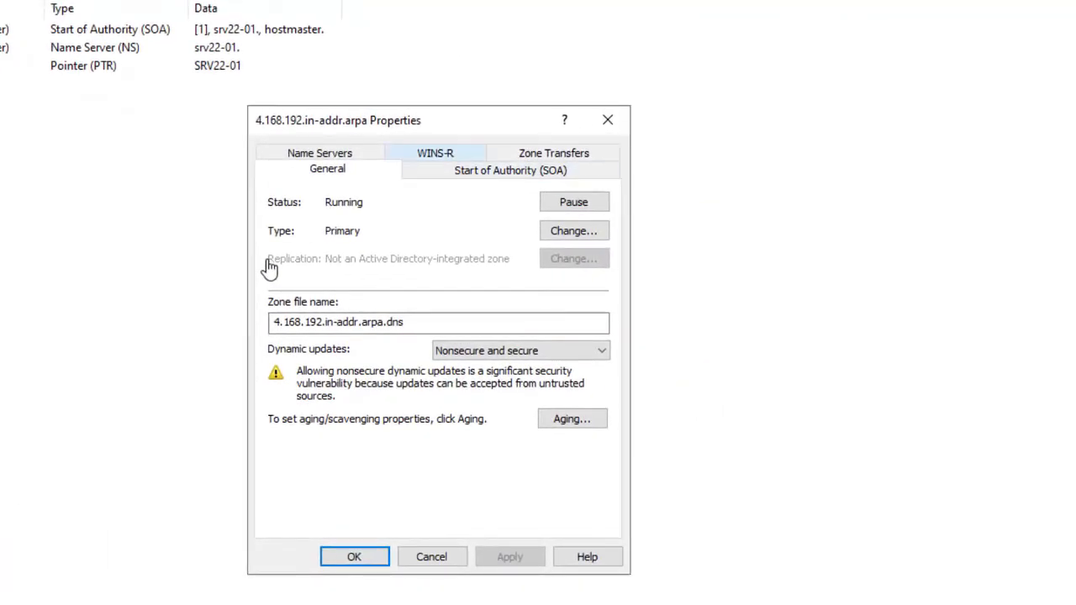
pyautogui.click(553, 153)
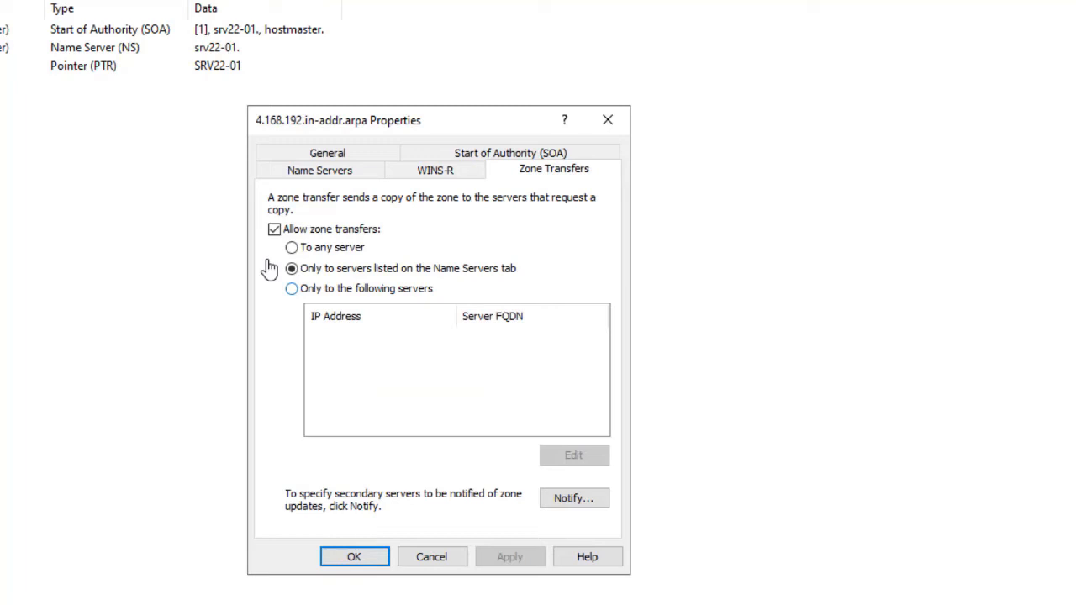
# - Set the reverse zone to automatically notify the following servers, add 192.168.4.251 to that list, and apply the settings
pyautogui.click(574, 498)
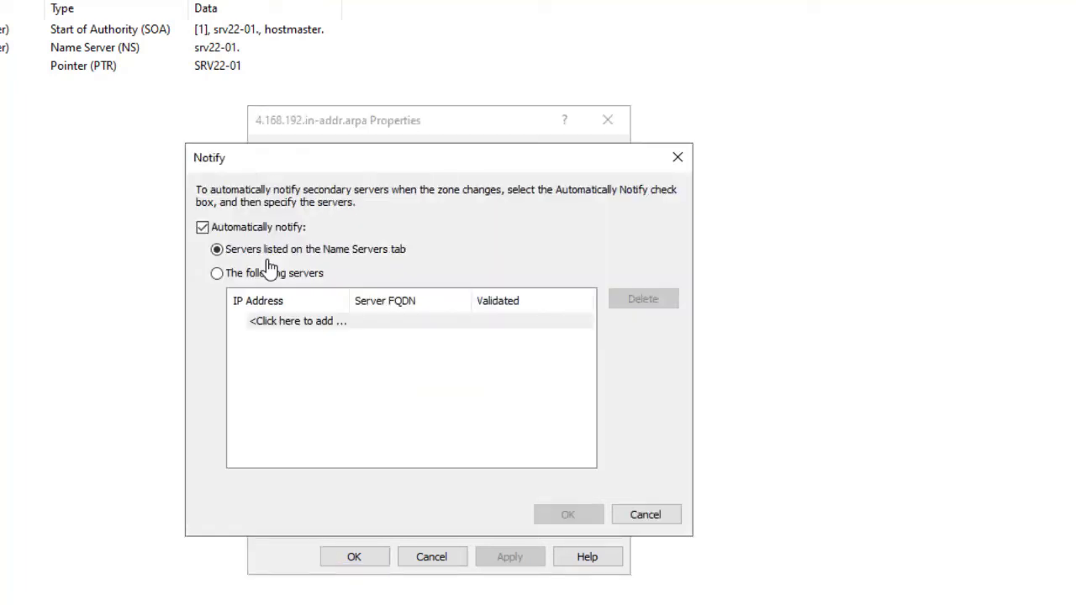
pyautogui.click(269, 270)
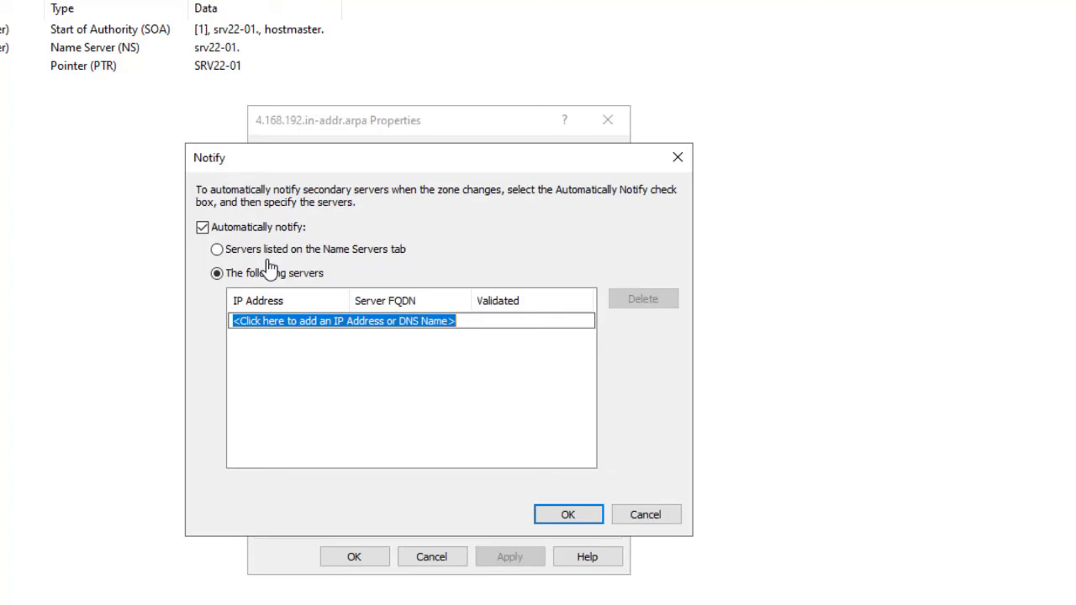
pyautogui.write('192.1683.')
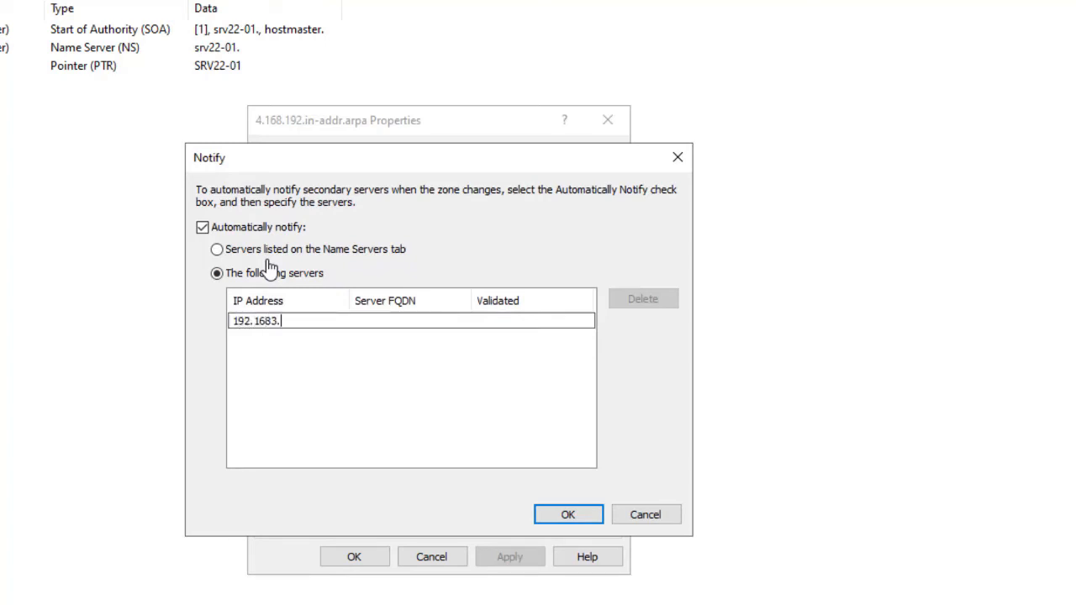
pyautogui.press('BackSpace')
pyautogui.press('BackSpace')
pyautogui.write('.4.251')
pyautogui.press('Return')
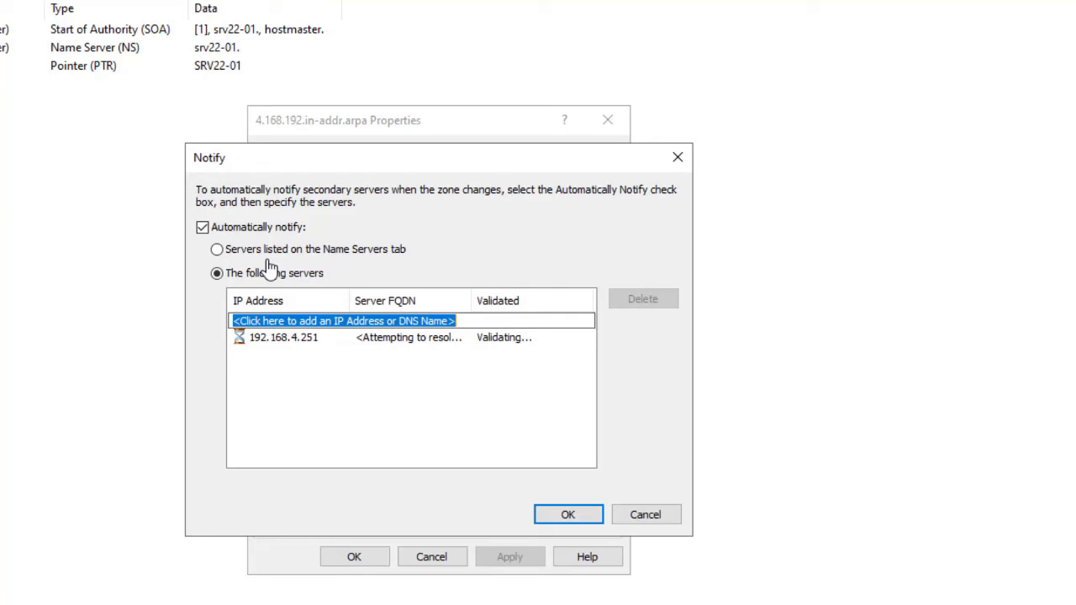
pyautogui.press('Return')
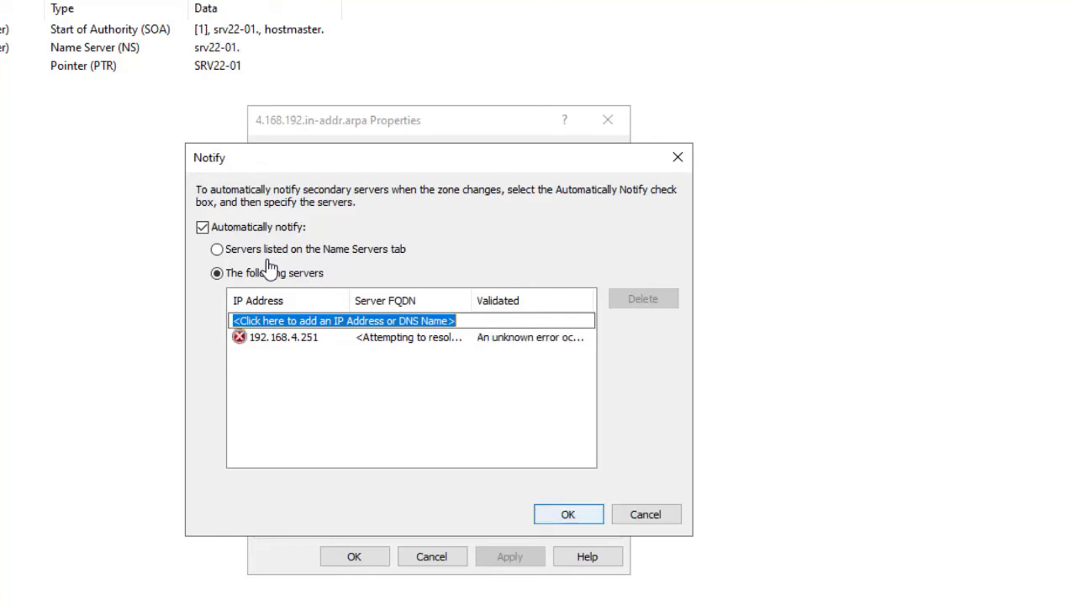
pyautogui.click(509, 557)
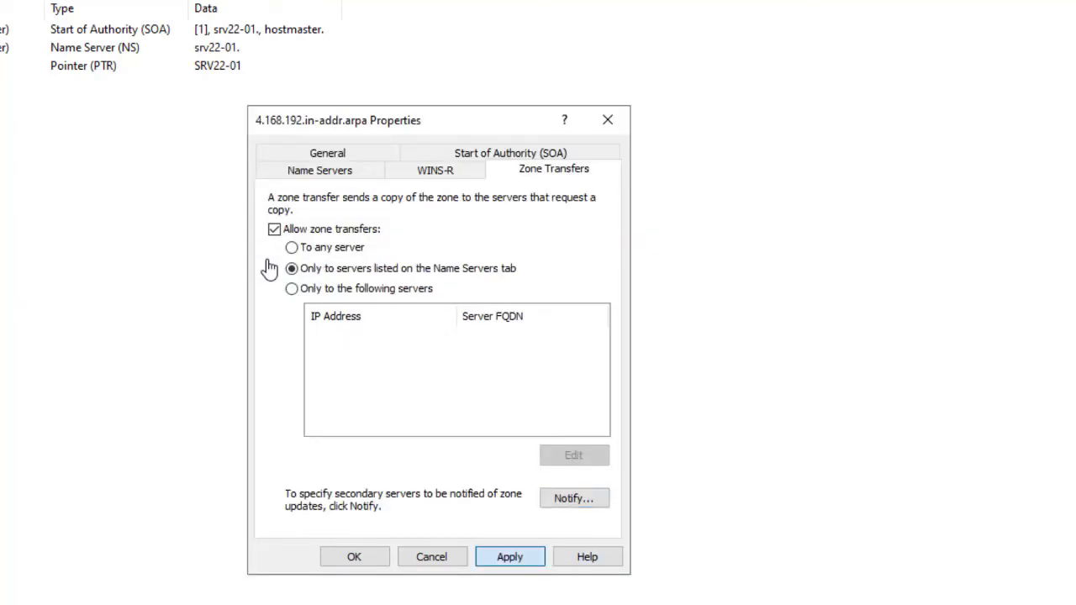
pyautogui.click(354, 557)
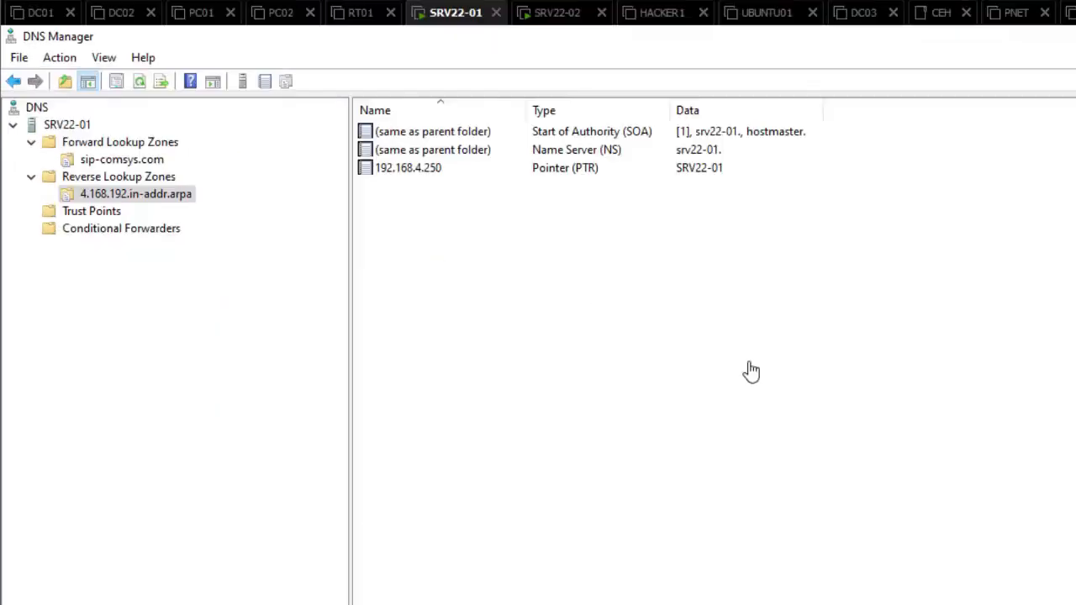
# - Switch to SRV22-02 and check the zone transfer settings of its sip-comsys.com zone, leaving them as they are
pyautogui.click(557, 12)
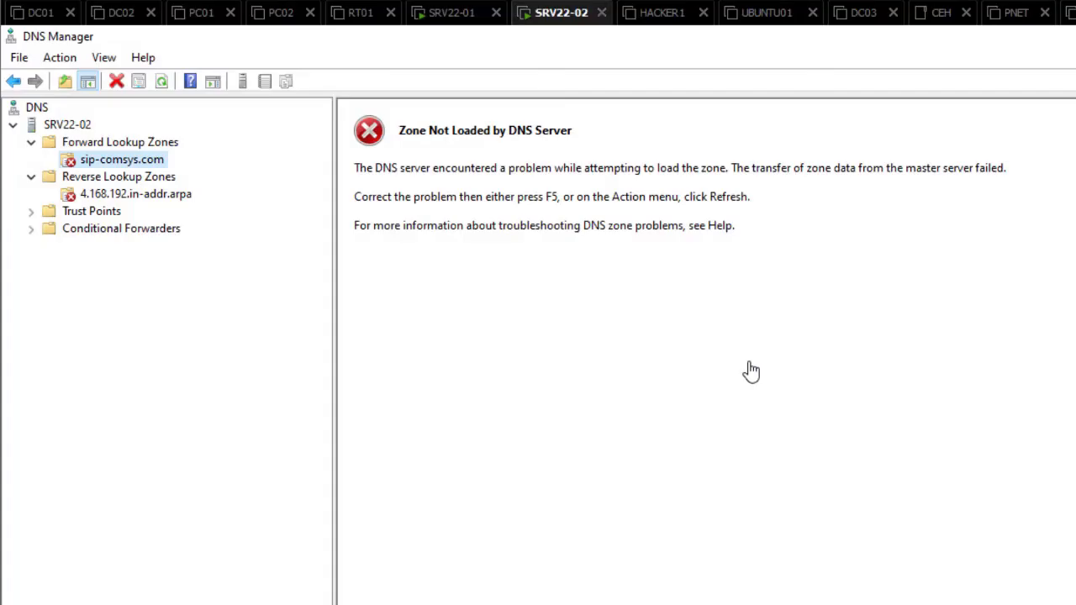
pyautogui.click(121, 142)
pyautogui.click(121, 160)
pyautogui.rightClick(103, 160)
pyautogui.click(160, 346)
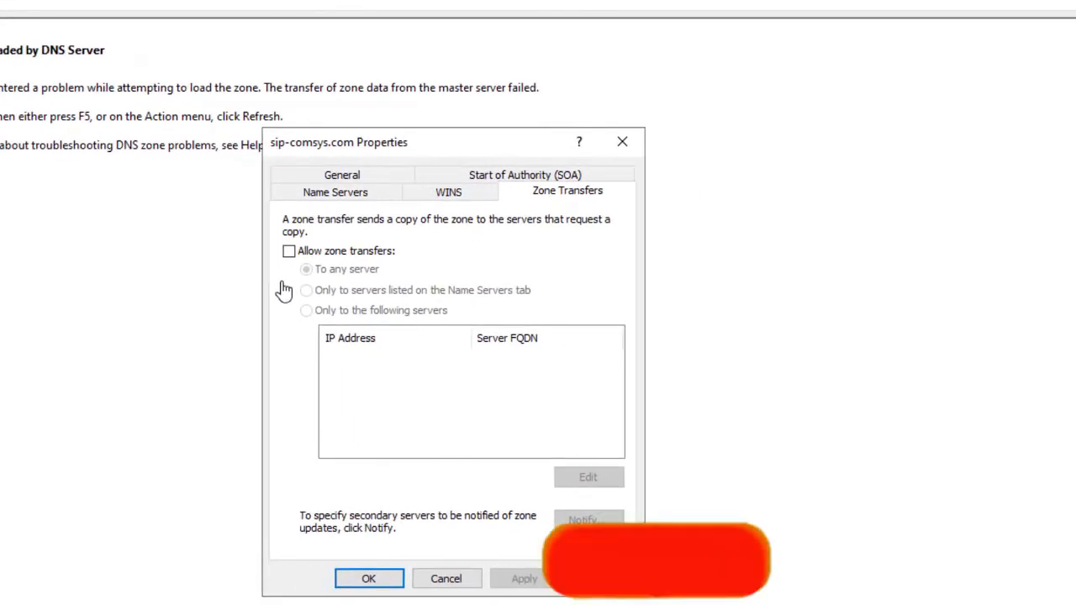
pyautogui.click(624, 145)
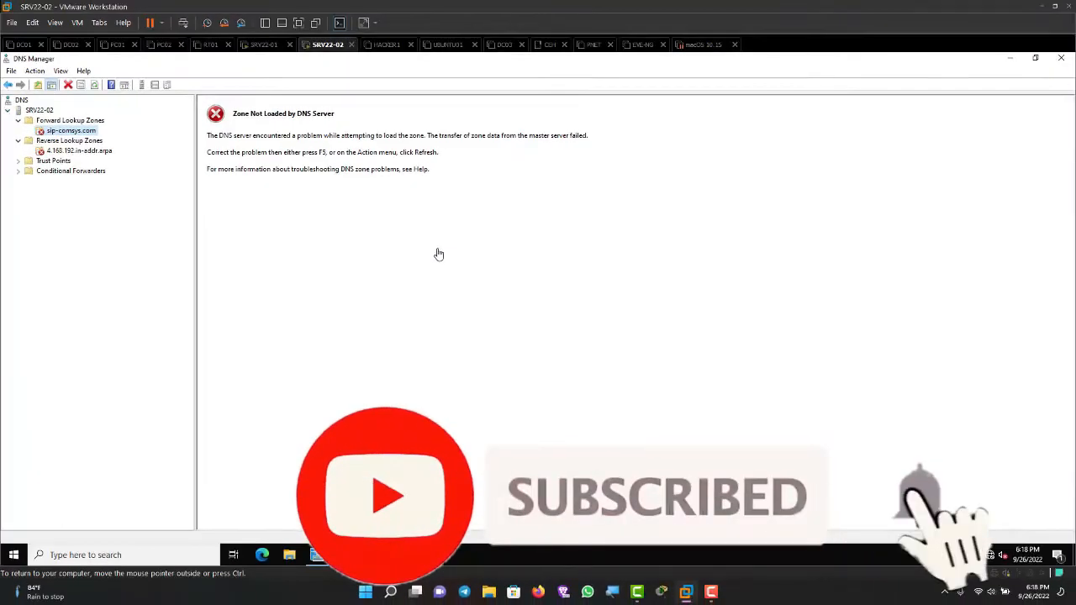
# - Transfer a new copy of the sip-comsys.com zone from the master and recheck the forward zone
pyautogui.rightClick(77, 133)
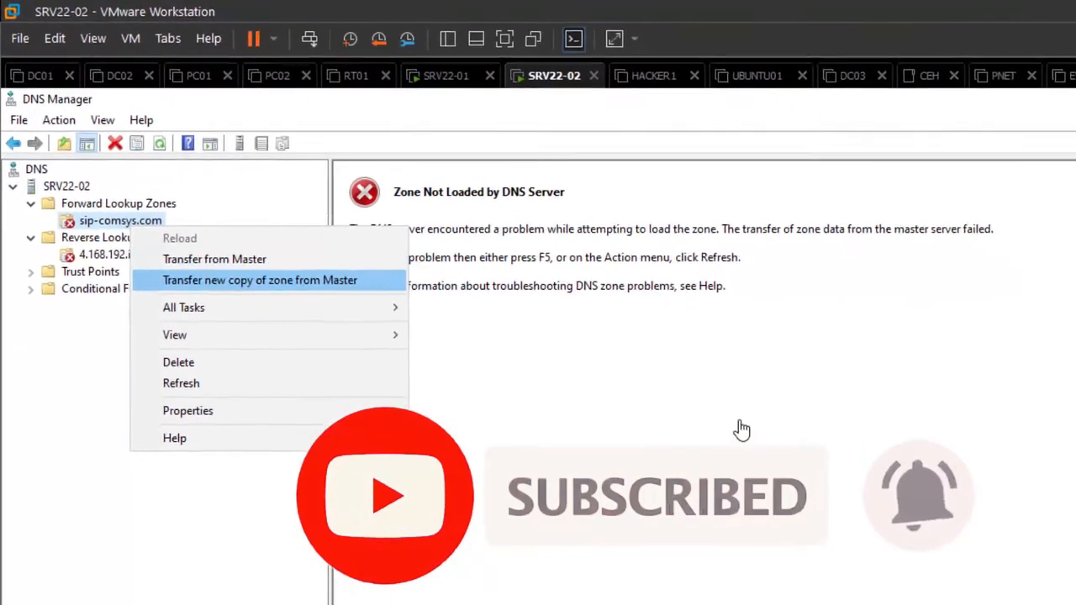
pyautogui.click(154, 165)
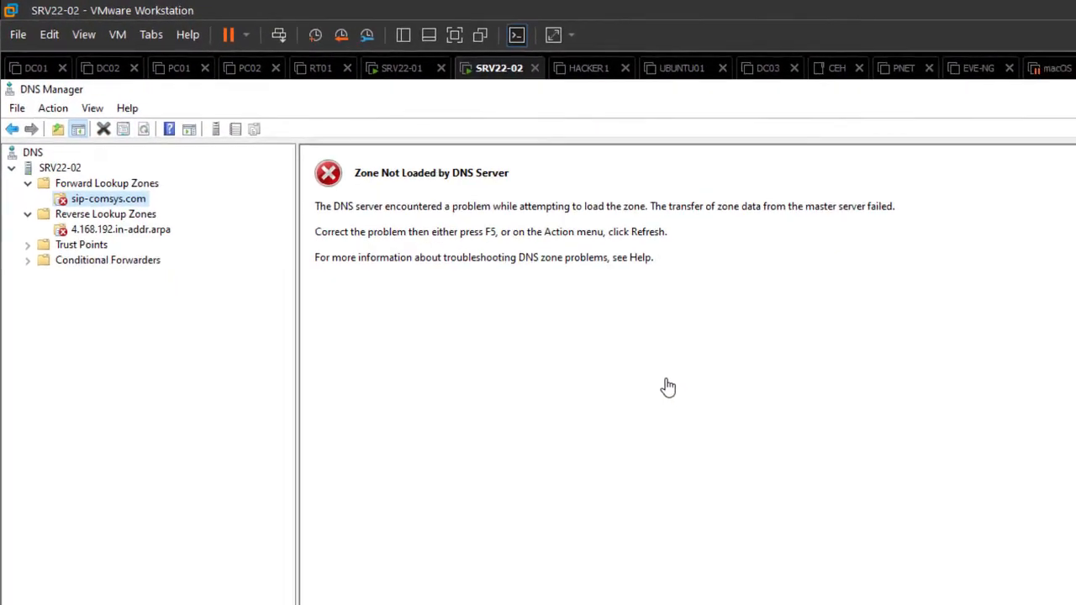
pyautogui.click(106, 183)
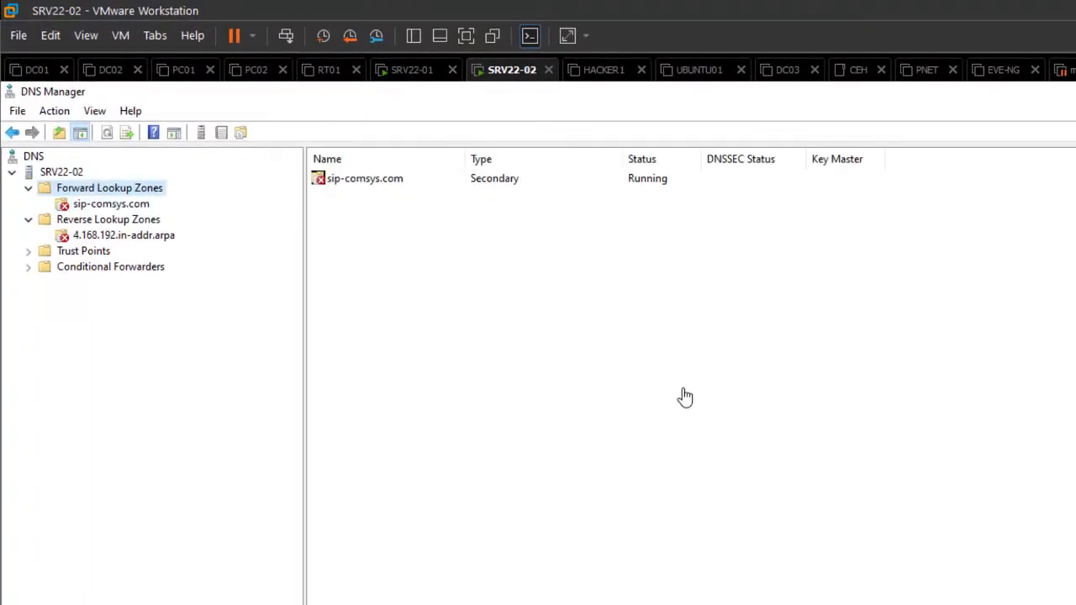
pyautogui.press('Left')
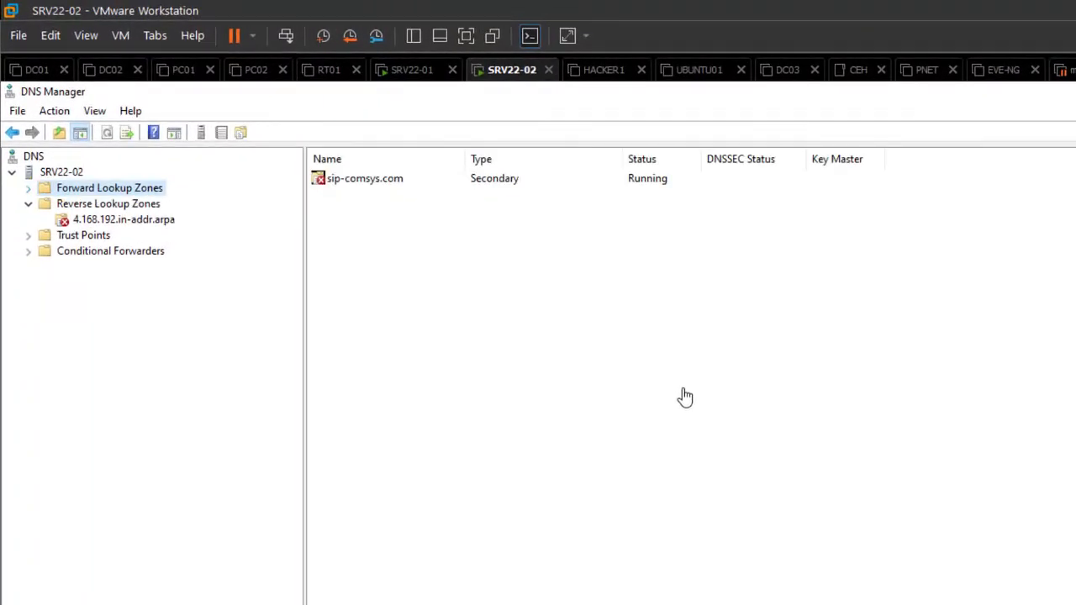
pyautogui.press('Right')
pyautogui.press('Down')
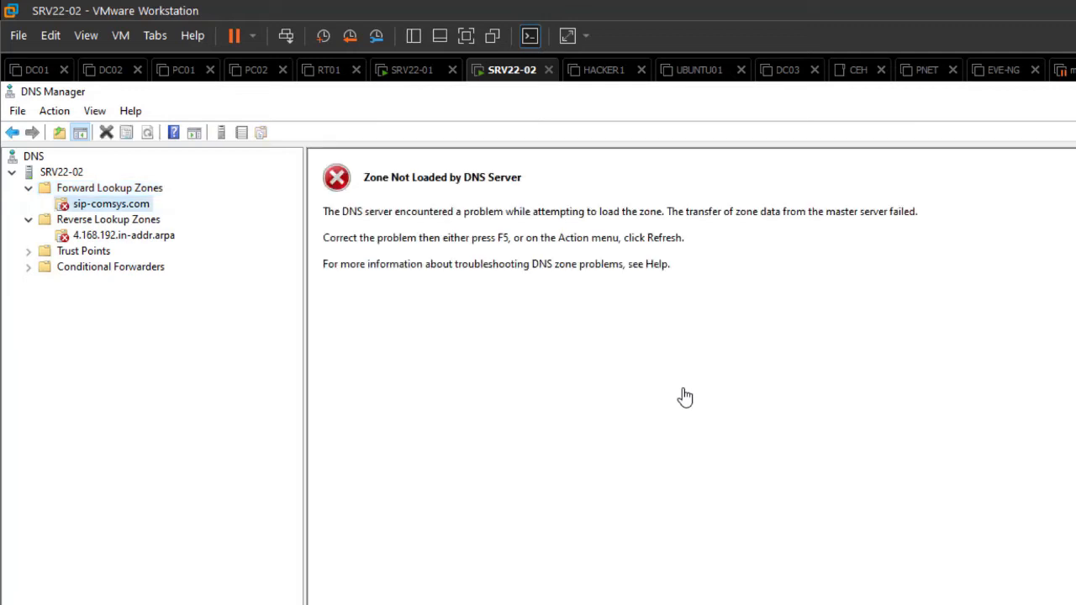
# - Check the load status of the sip-comsys.com and 4.168.192.in-addr.arpa secondary zones on SRV22-02
pyautogui.press('Down')
pyautogui.press('Down')
pyautogui.press('Up')
pyautogui.press('Up')
pyautogui.press('Up')
pyautogui.press('Down')
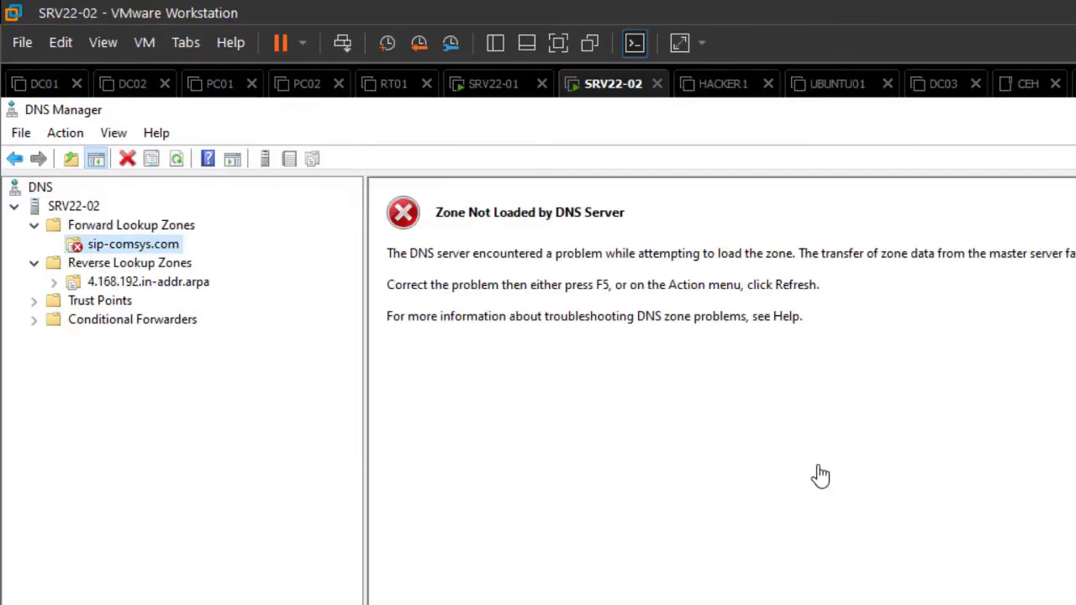
pyautogui.press('Down')
pyautogui.press('Down')
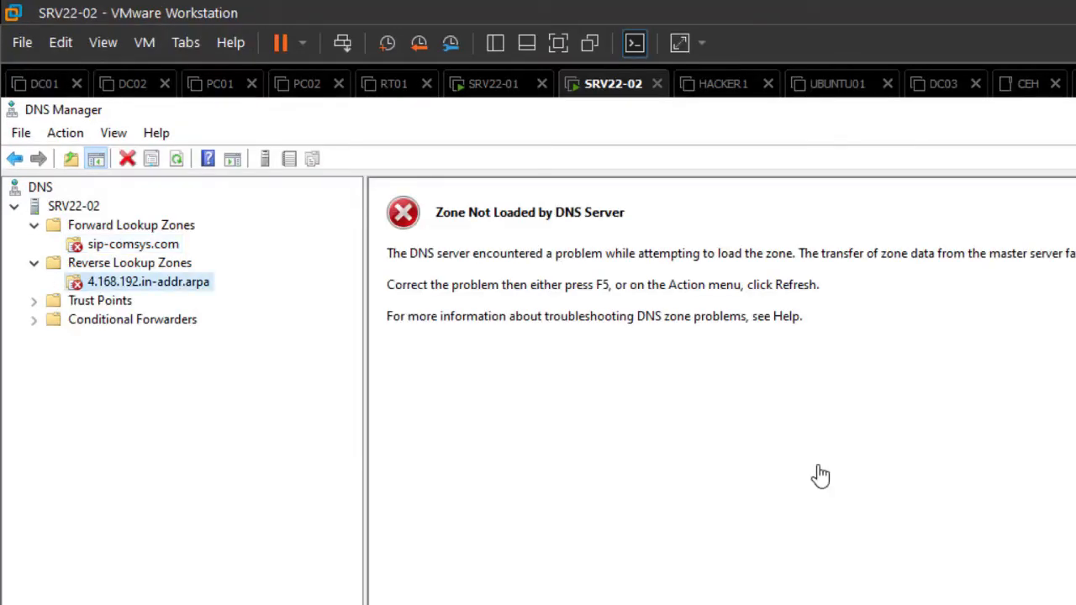
# - Switch to SRV22-01, refresh the sip-comsys.com zone and review the records of its forward and reverse zones
pyautogui.click(502, 86)
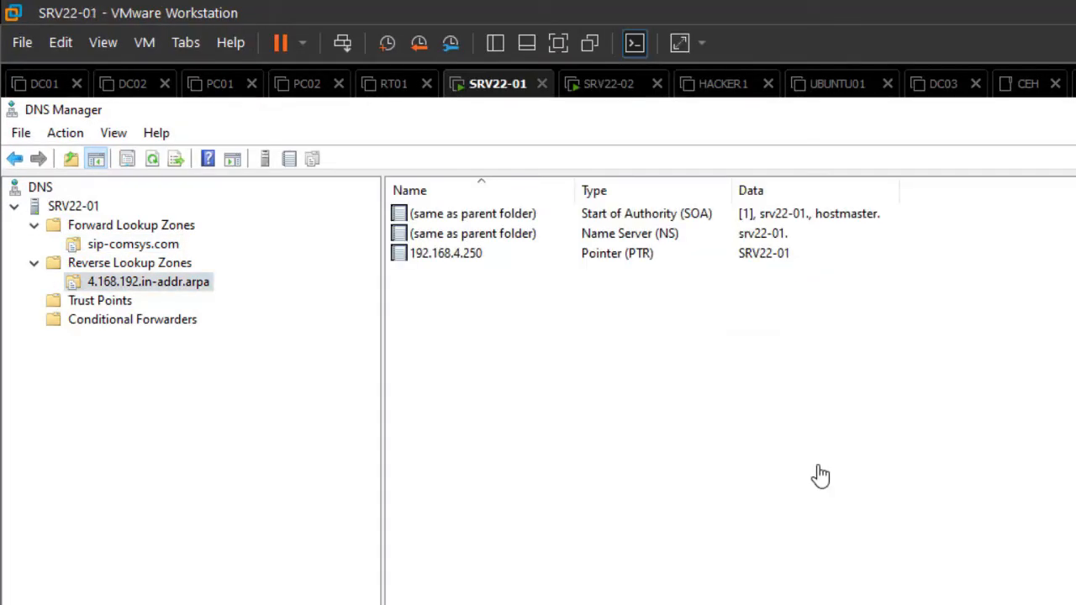
pyautogui.press('Up')
pyautogui.press('Up')
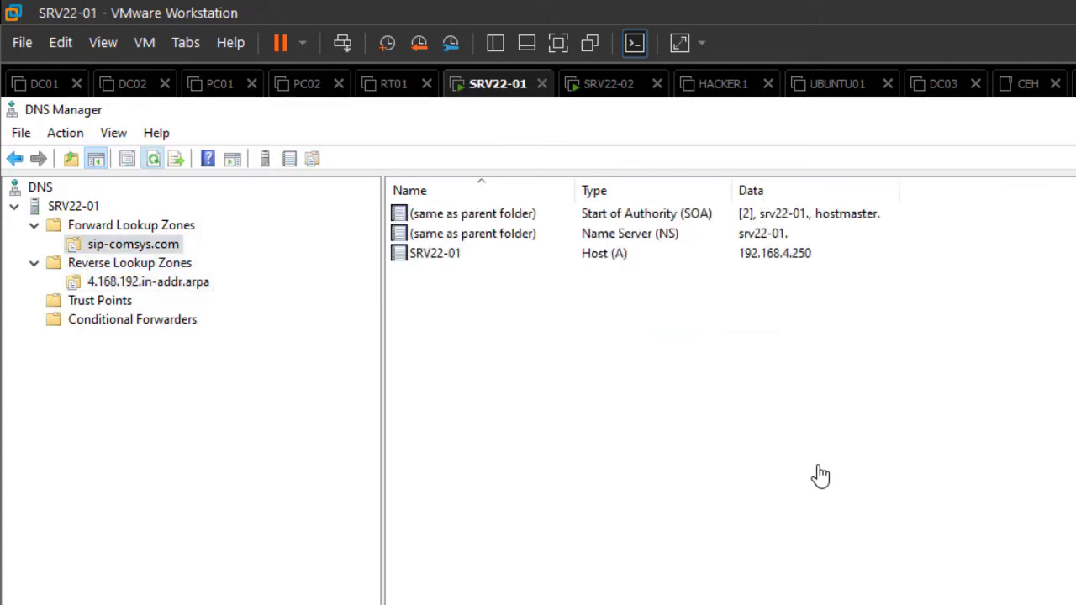
pyautogui.click(153, 159)
pyautogui.click(147, 282)
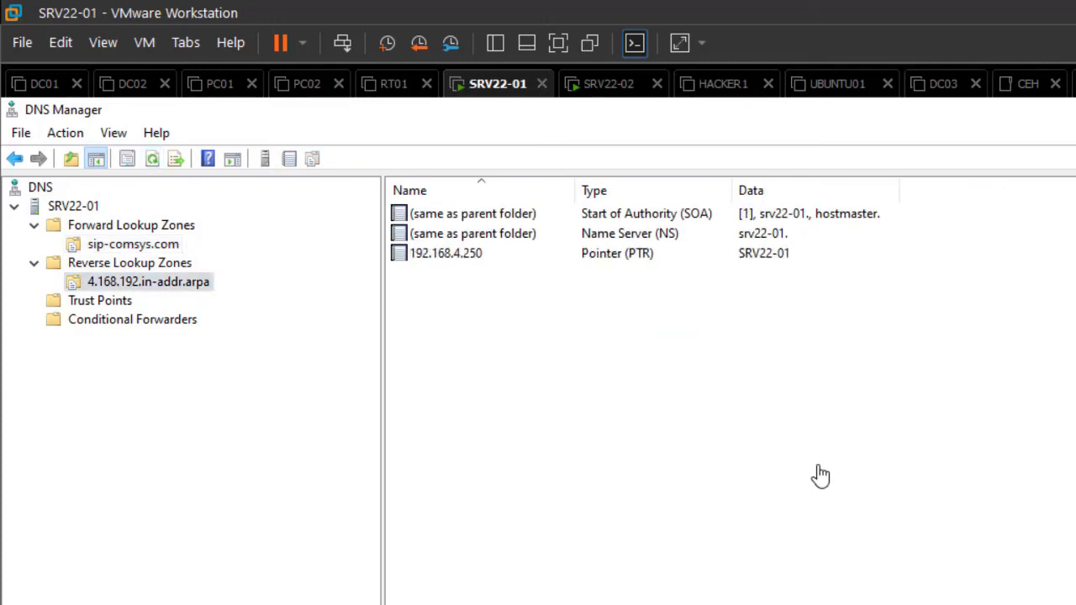
pyautogui.press('Up')
# - Open the zone transfer settings of the sip-comsys.com forward zone on SRV22-01
pyautogui.click(131, 244)
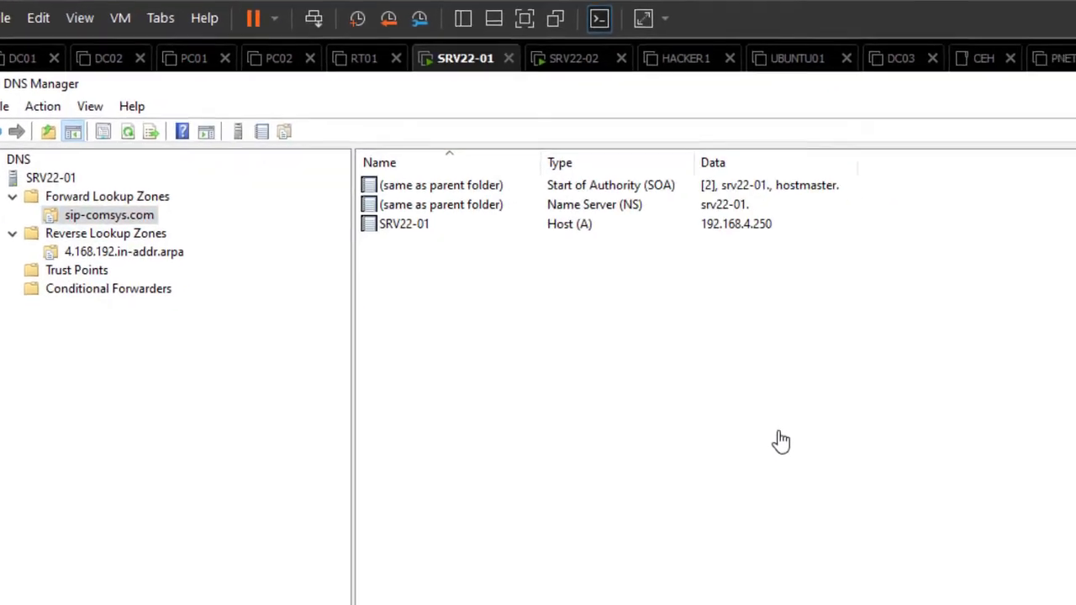
pyautogui.rightClick(130, 245)
pyautogui.press('Down')
pyautogui.press('Down')
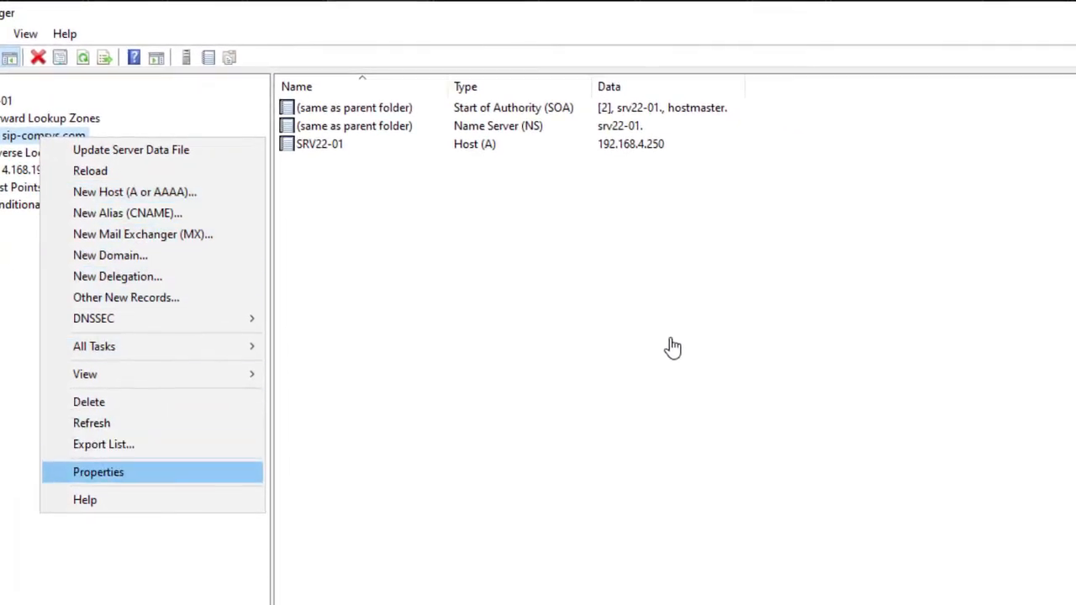
pyautogui.press('Return')
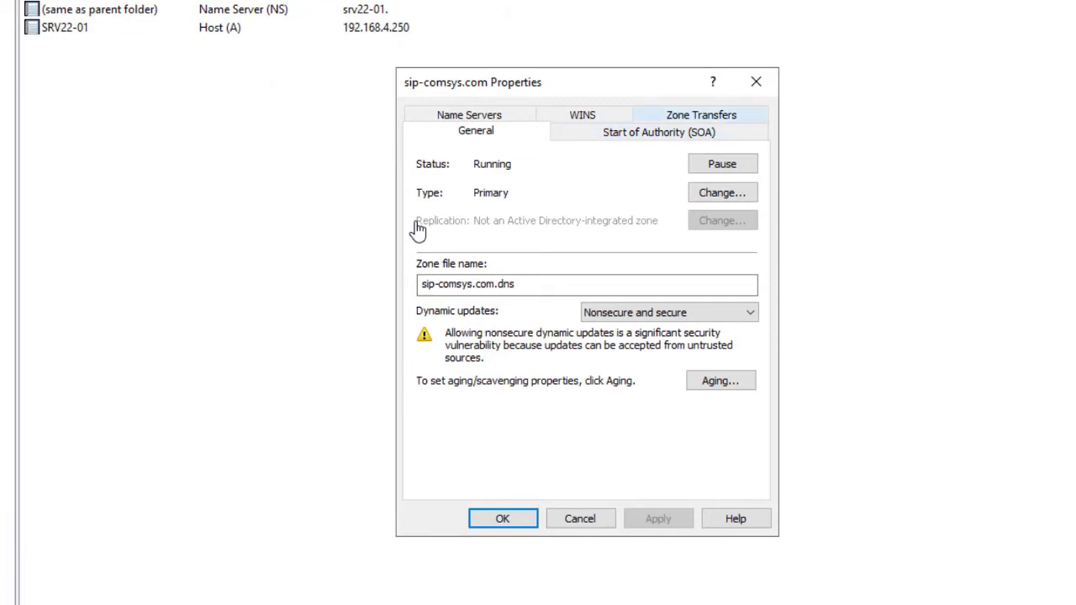
pyautogui.click(701, 115)
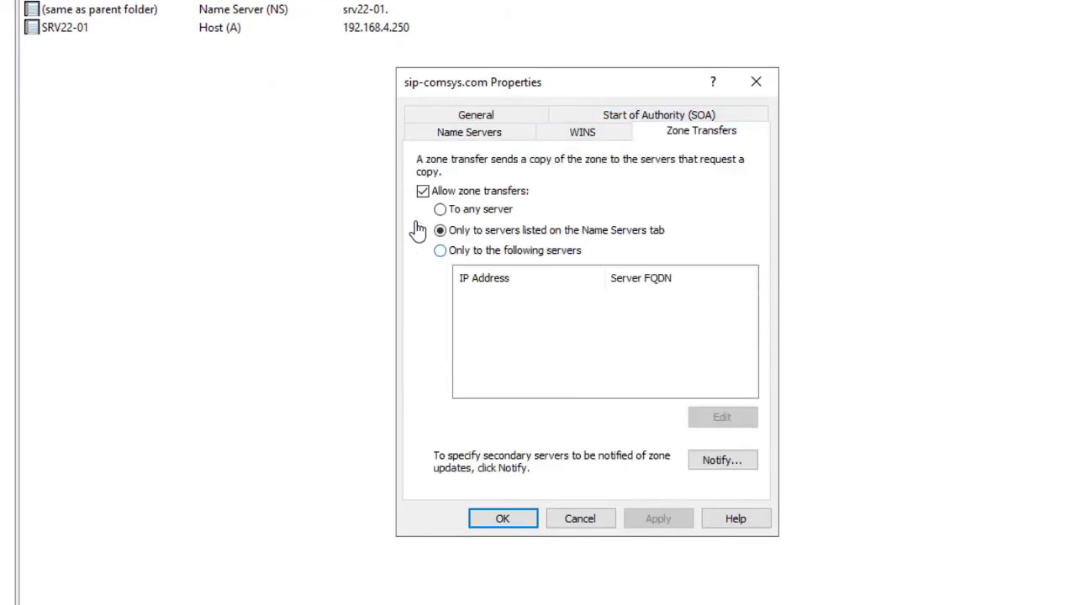
# - Restrict sip-comsys.com zone transfers to "Only to the following servers", add 192.168.4.251 as the secondary server and accept the list
pyautogui.click(439, 249)
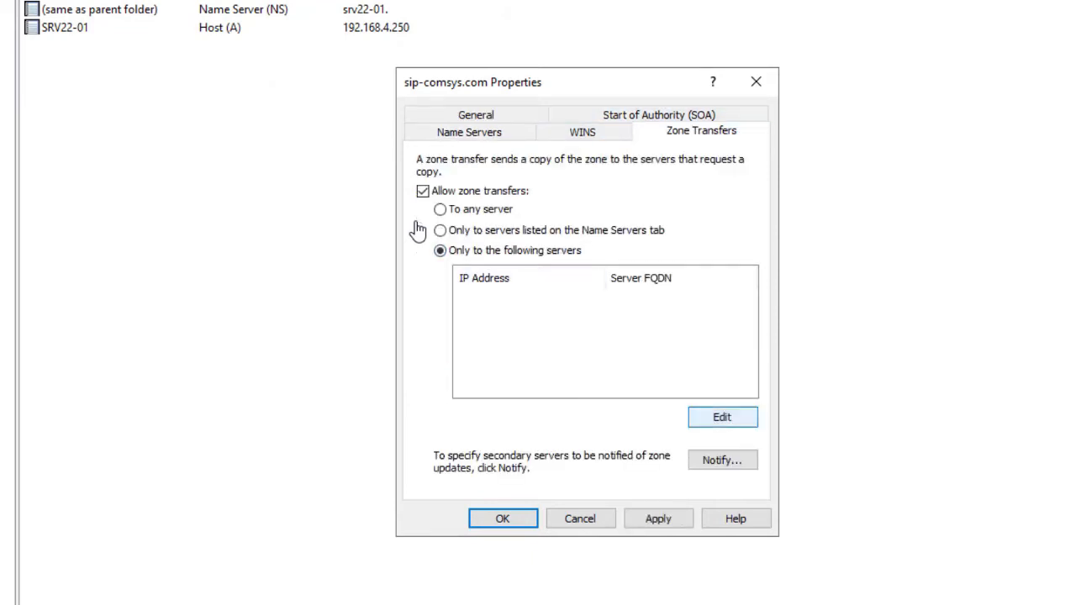
pyautogui.click(722, 416)
pyautogui.click(417, 240)
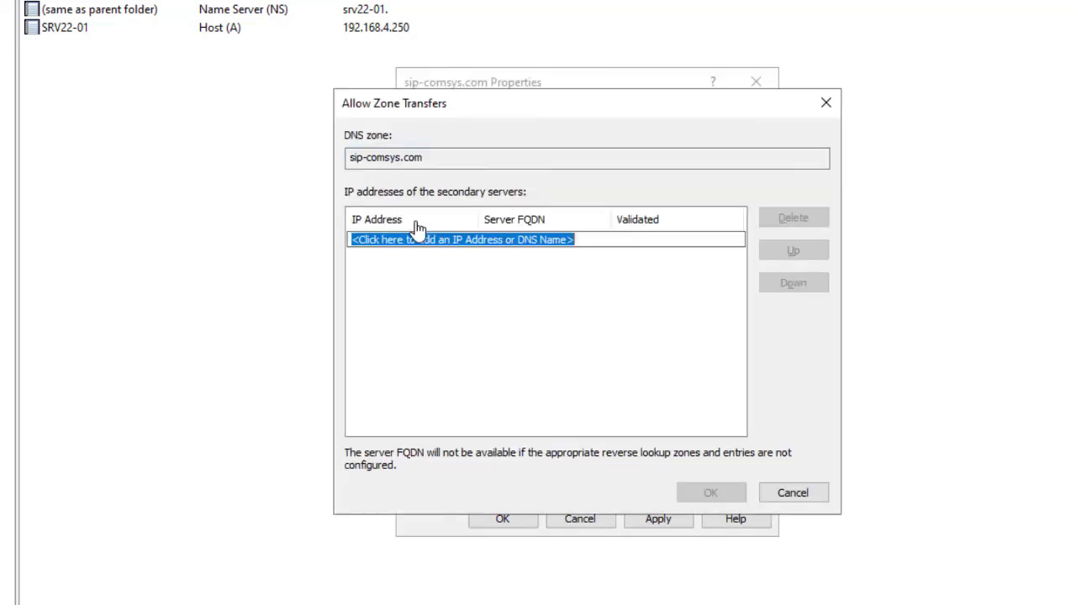
pyautogui.write('192.168.')
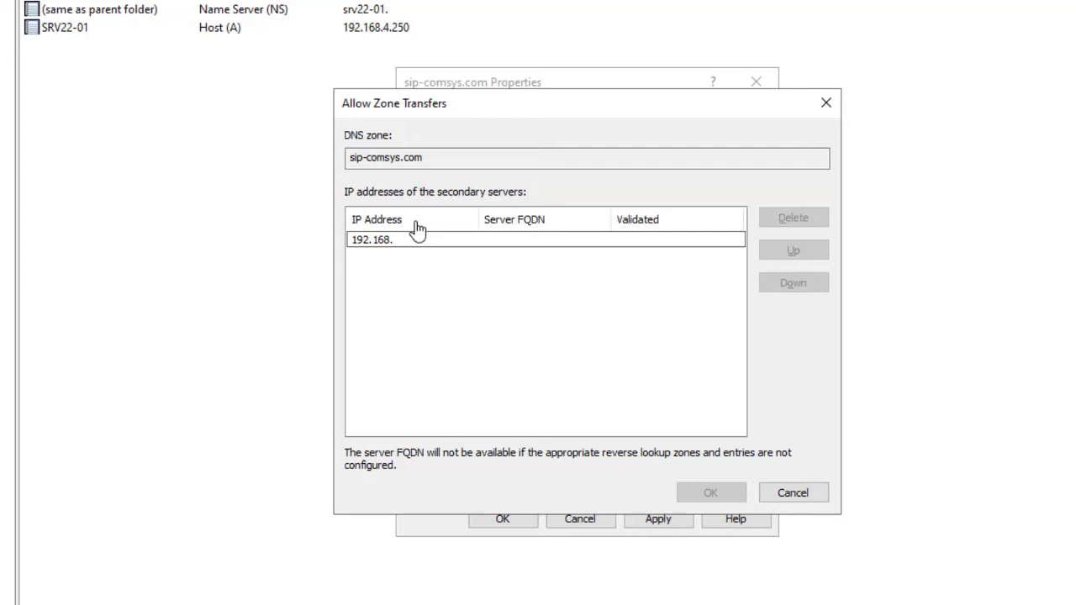
pyautogui.write('4.')
pyautogui.write('25')
pyautogui.write('1')
pyautogui.press('Return')
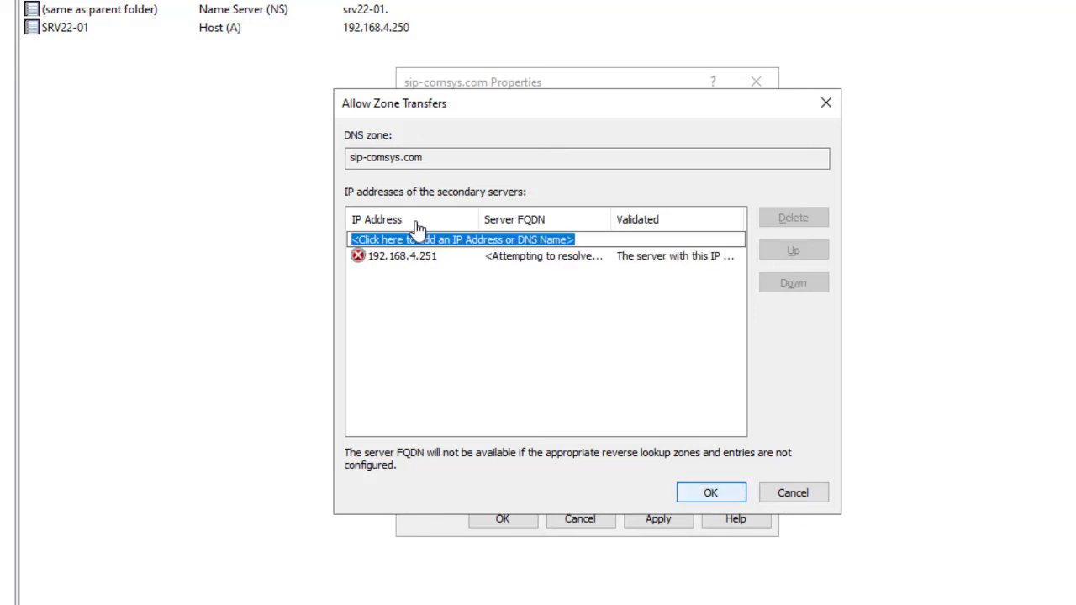
pyautogui.press('Return')
# - Apply the new sip-comsys.com zone transfer restriction and close the zone's properties
pyautogui.press('Tab')
pyautogui.press('Tab')
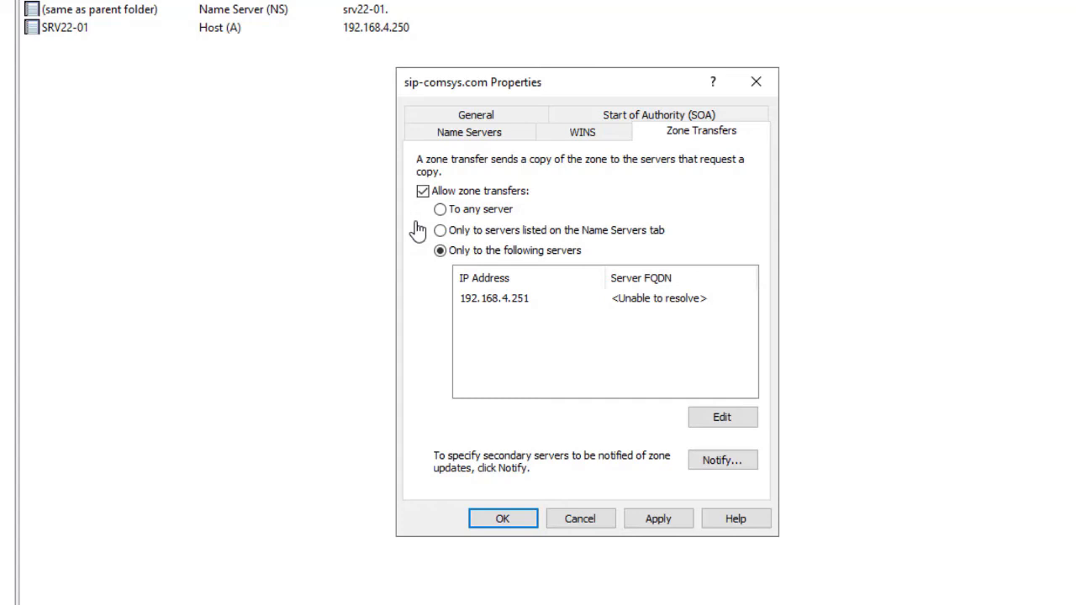
pyautogui.press('Tab')
pyautogui.press('Tab')
pyautogui.press('space')
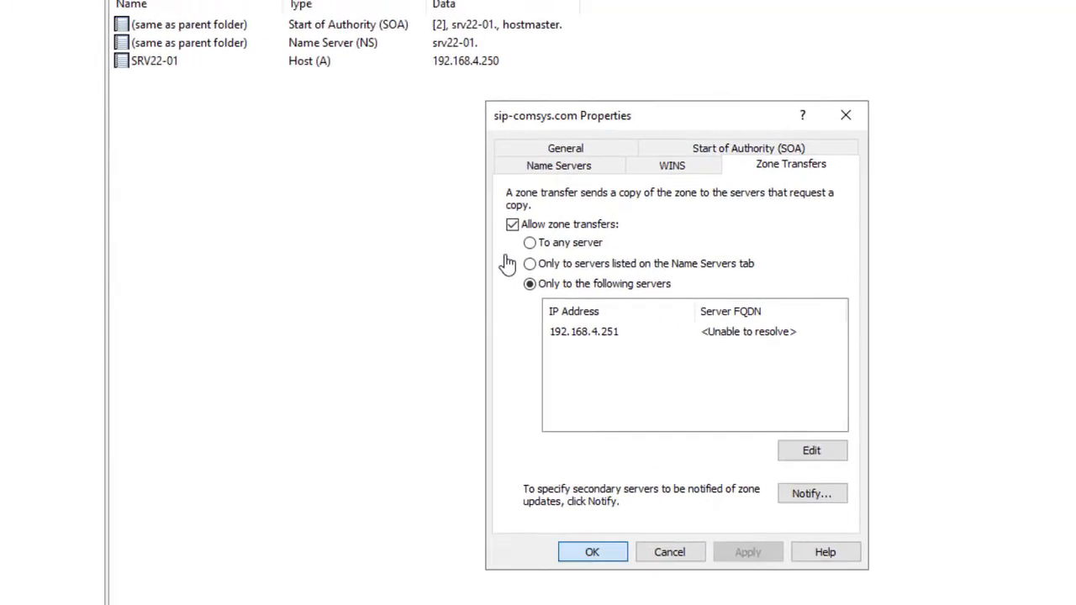
pyautogui.press('Return')
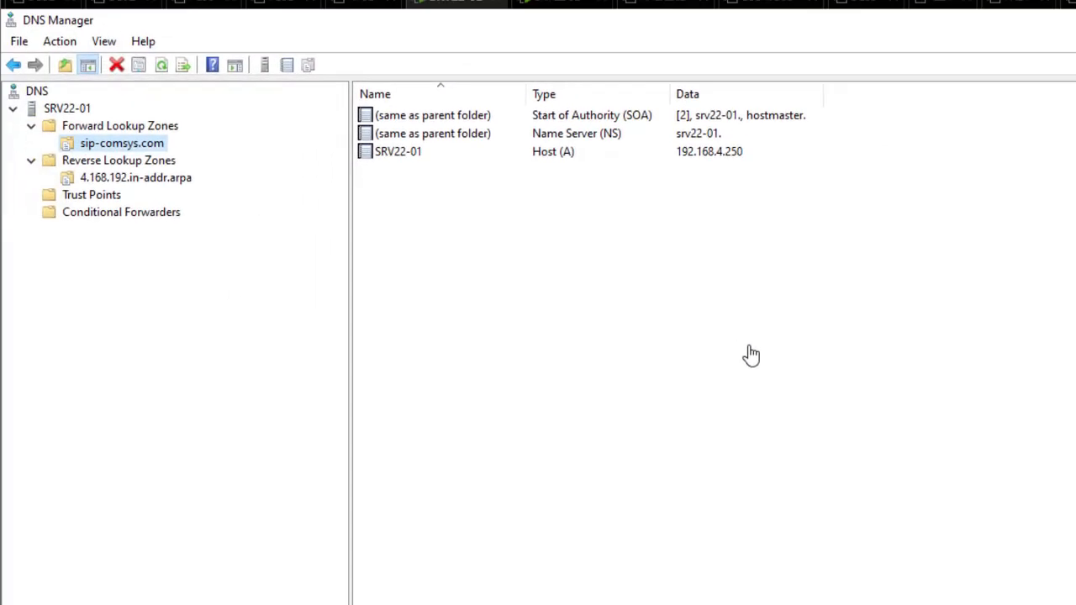
# - Open the zone transfer settings of the 4.168.192.in-addr.arpa reverse zone on SRV22-01
pyautogui.press('Down')
pyautogui.press('Down')
pyautogui.hotkey('shift', 'F10')
pyautogui.press('Down')
pyautogui.press('Down')
pyautogui.press('Down')
pyautogui.press('Down')
pyautogui.press('Down')
pyautogui.press('Down')
pyautogui.press('Down')
pyautogui.press('Down')
pyautogui.press('Down')
pyautogui.press('Down')
pyautogui.press('Down')
pyautogui.press('Down')
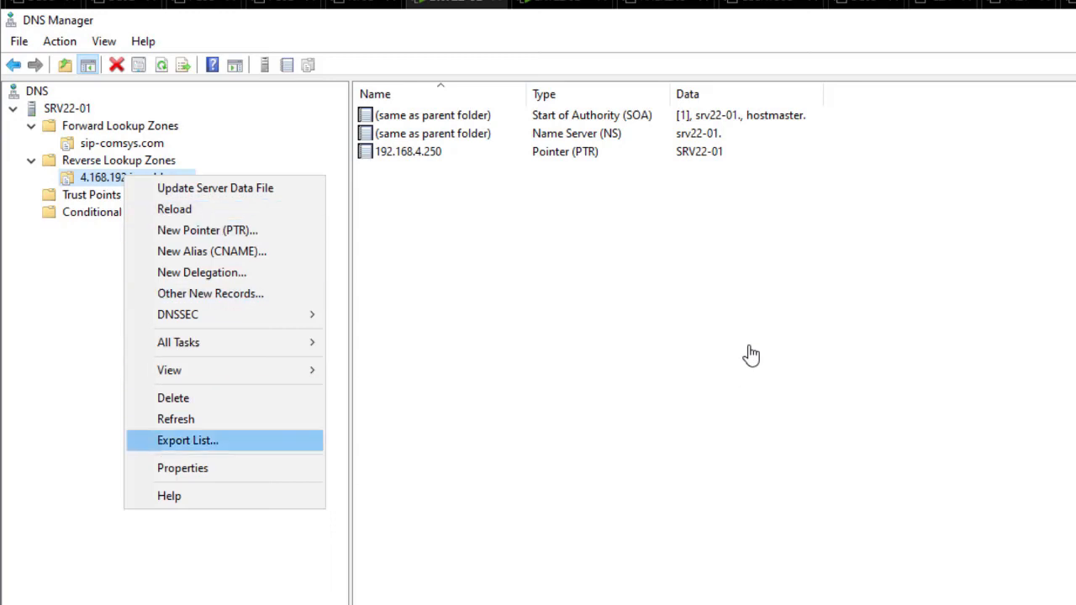
pyautogui.press('Down')
pyautogui.press('Return')
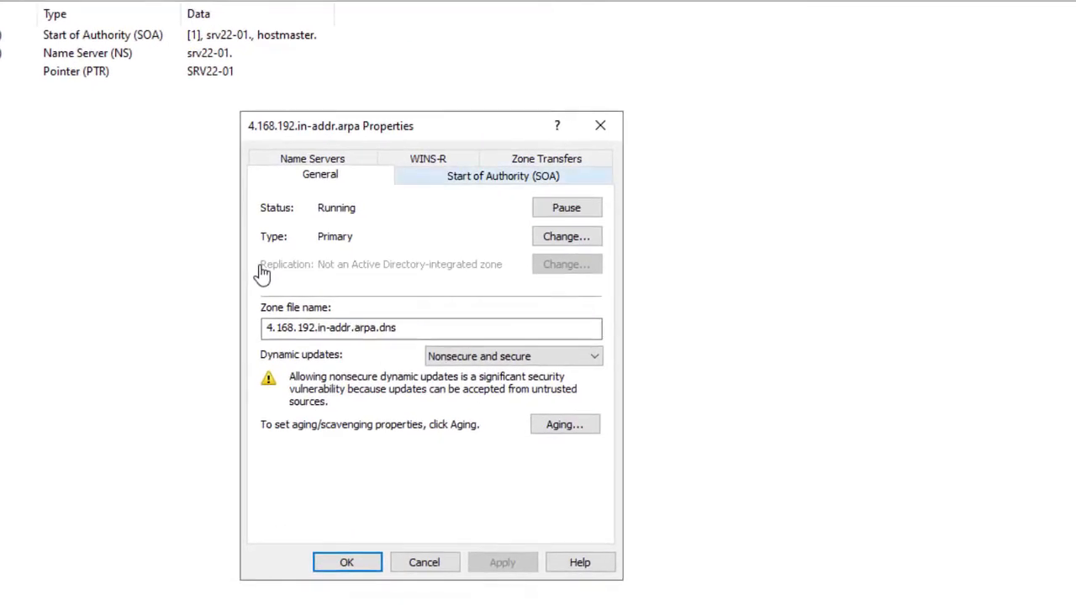
pyautogui.click(546, 159)
# - Restrict the reverse zone's transfers to "Only to the following servers", add 192.168.4.251 as the secondary server and accept the list
pyautogui.click(284, 294)
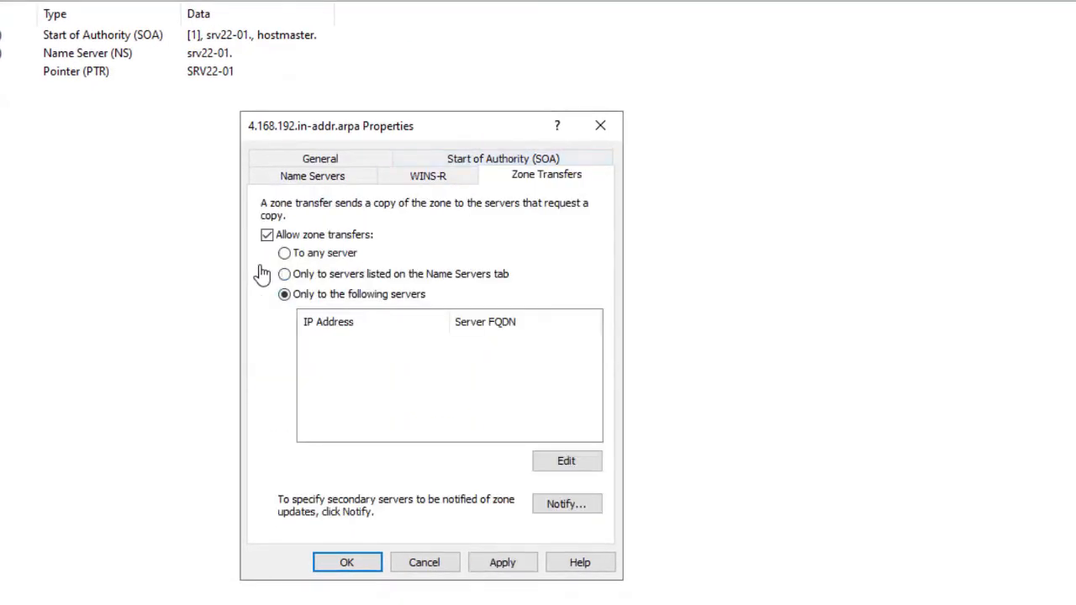
pyautogui.click(568, 460)
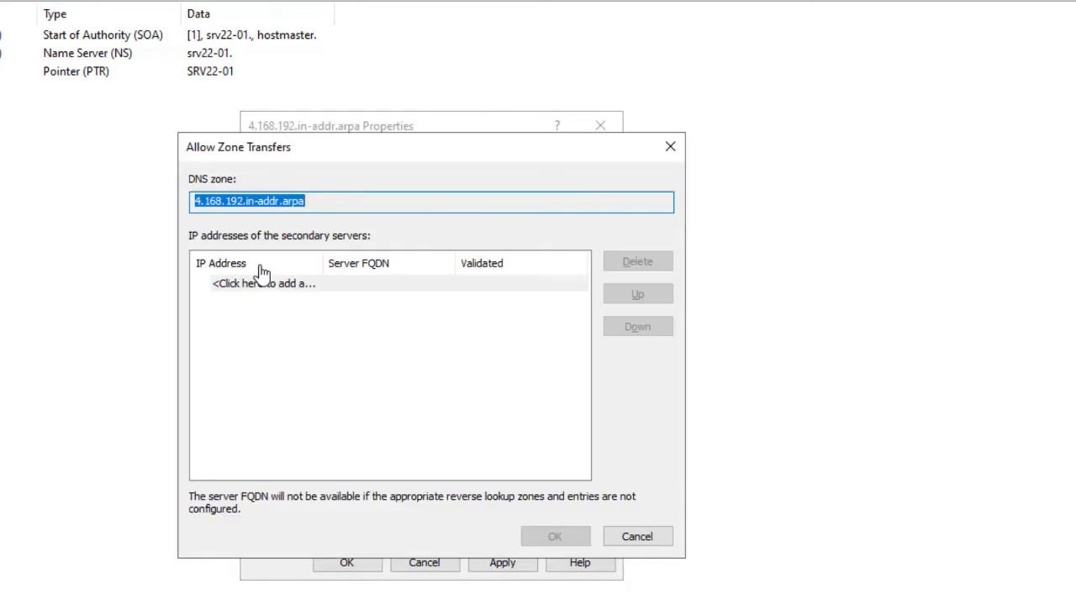
pyautogui.click(260, 283)
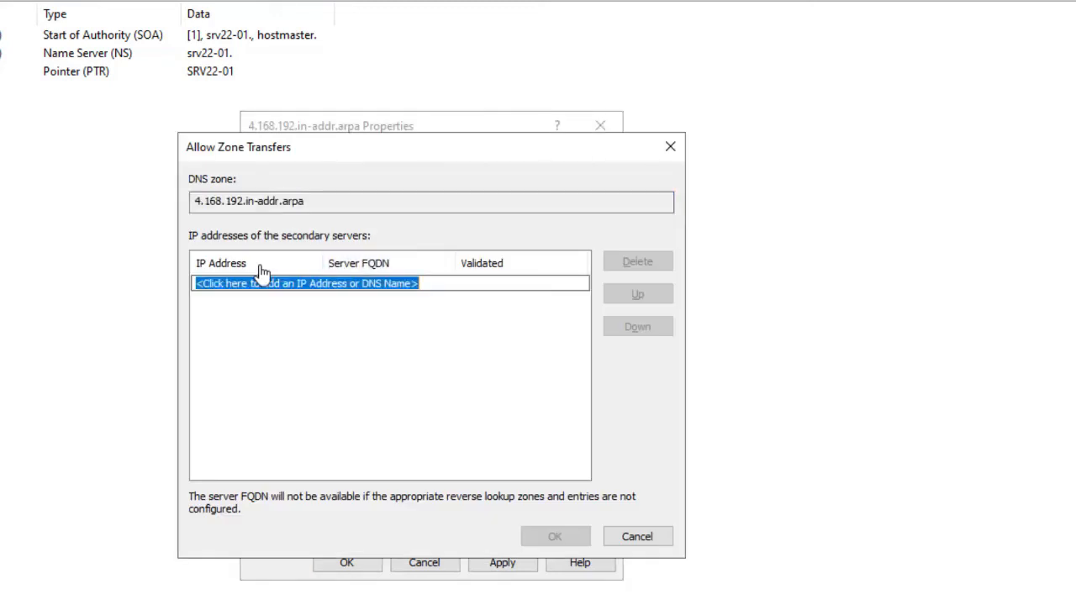
pyautogui.write('192.168.')
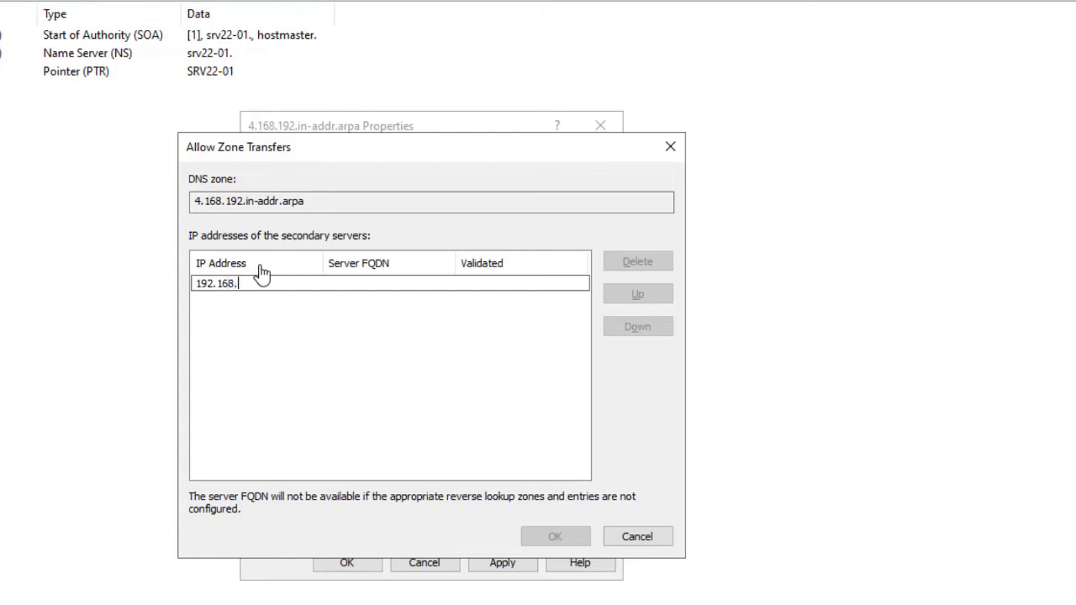
pyautogui.write('4.25')
pyautogui.write('1')
pyautogui.press('Return')
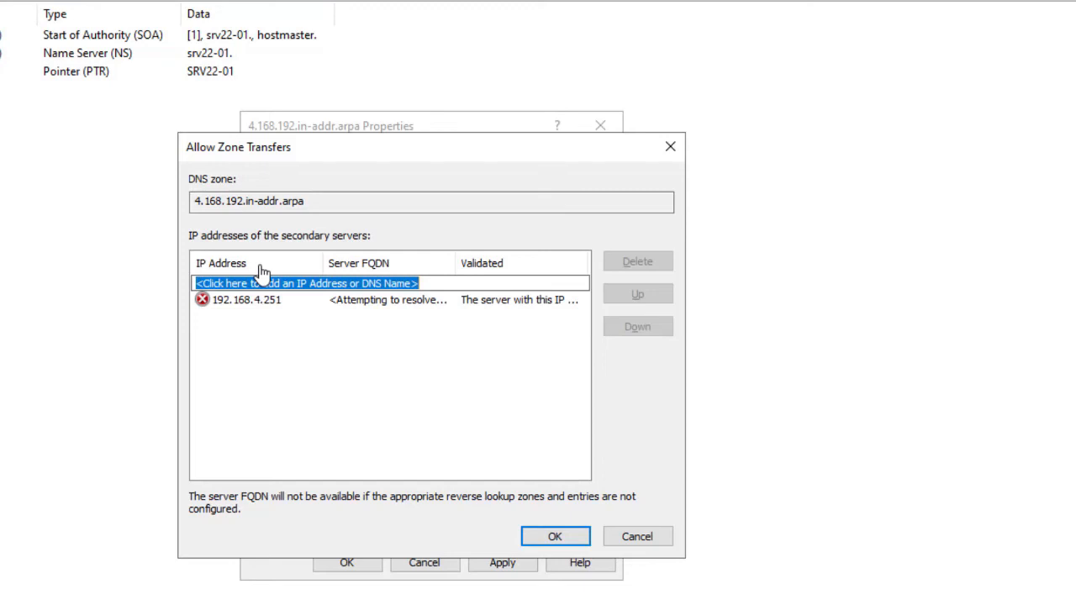
pyautogui.press('Return')
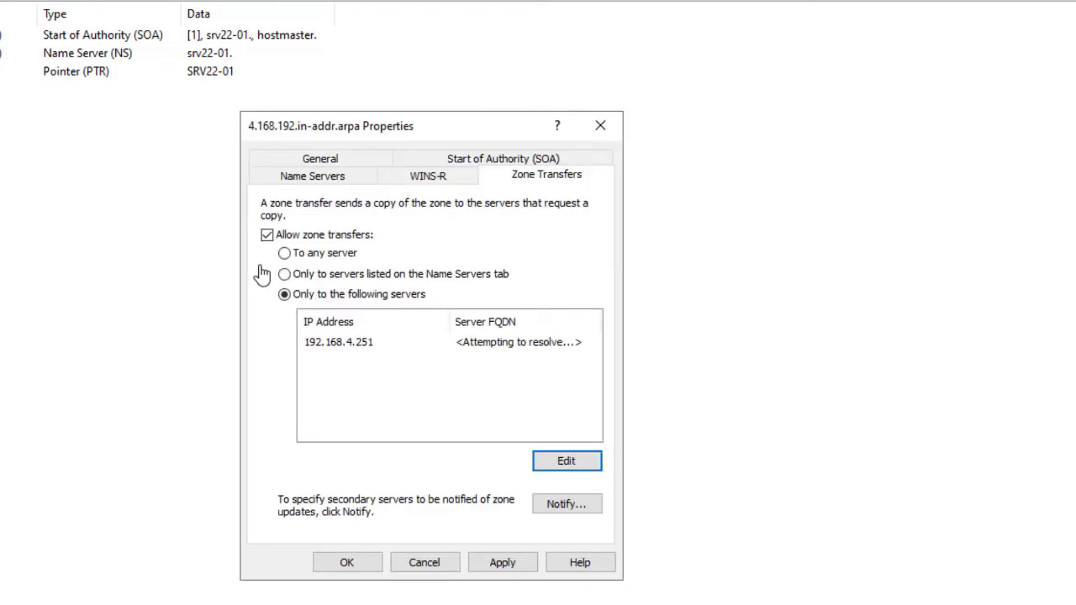
# - Apply the reverse zone's transfer restriction, close its properties and refresh the zone's records
pyautogui.click(503, 562)
pyautogui.click(347, 563)
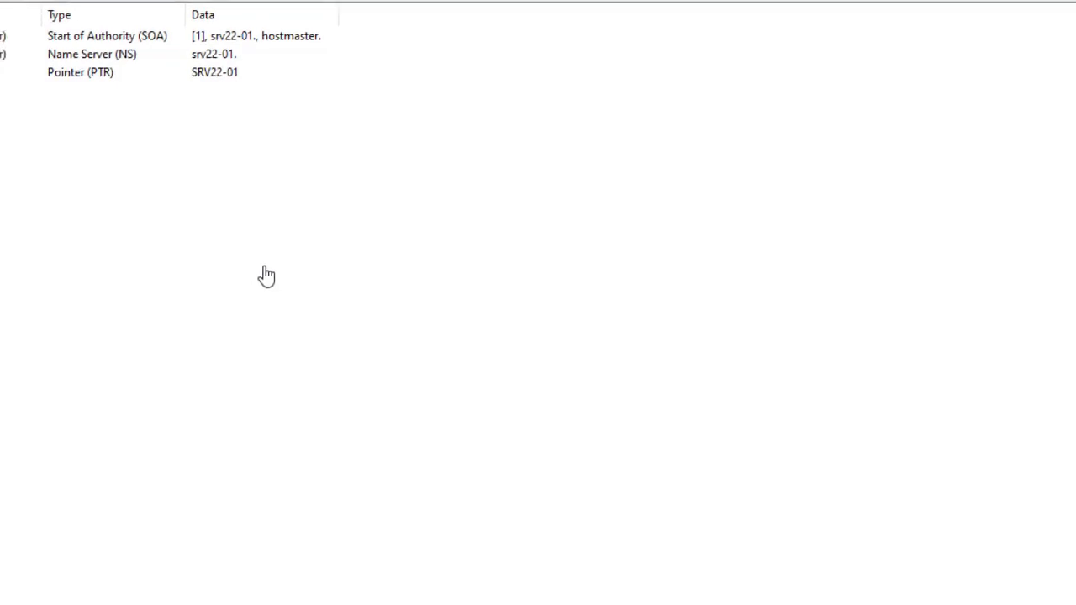
pyautogui.click(140, 94)
pyautogui.click(140, 94)
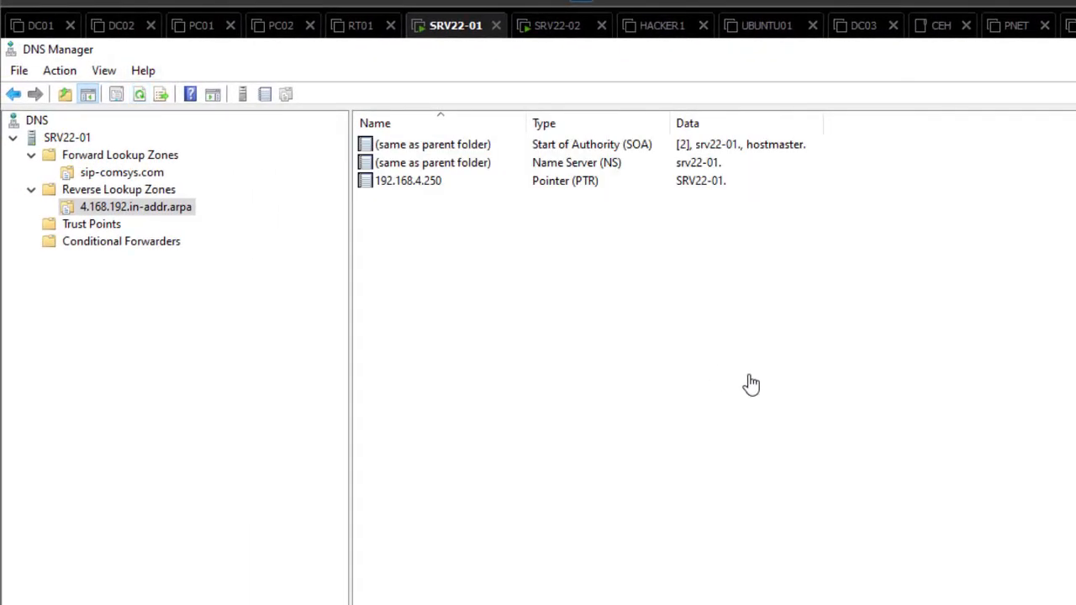
# - Switch to SRV22-02 and try to transfer the sip-comsys.com zone from its master
pyautogui.click(556, 26)
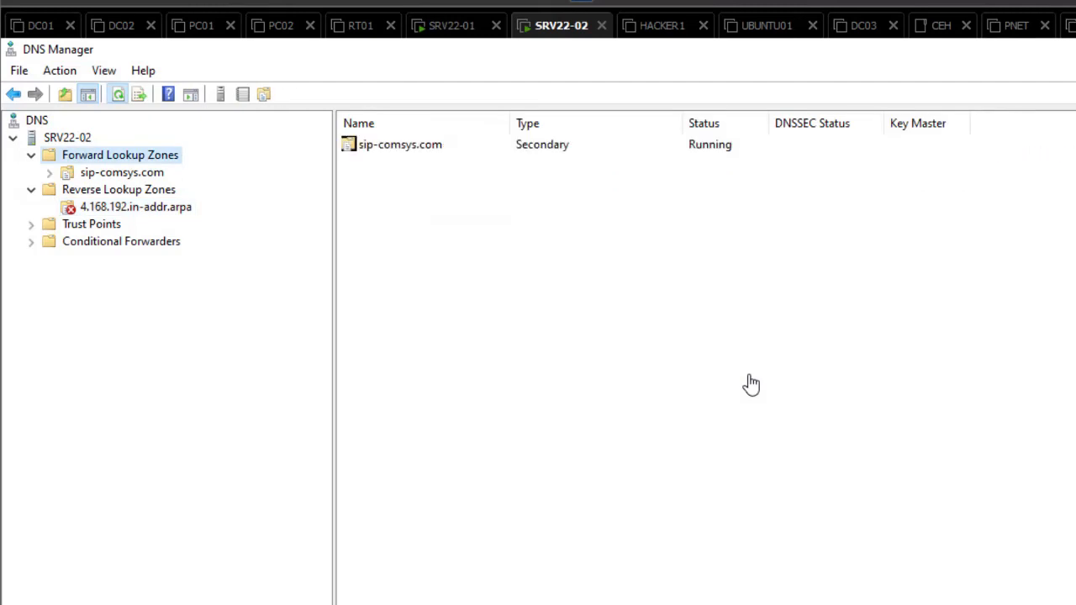
pyautogui.press('Down')
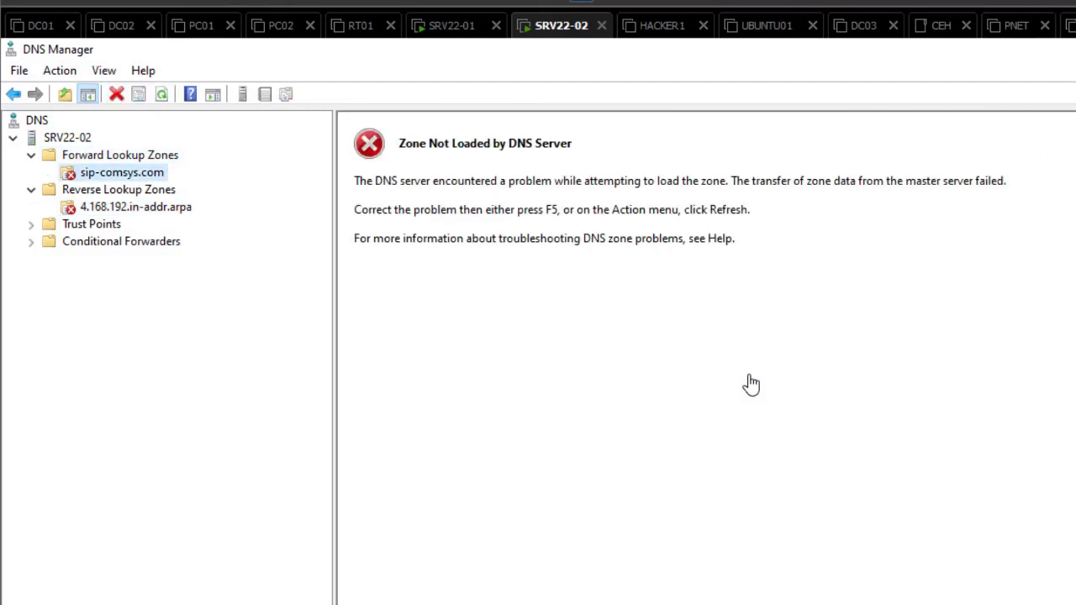
pyautogui.hotkey('shift', 'F10')
pyautogui.press('Down')
pyautogui.press('Down')
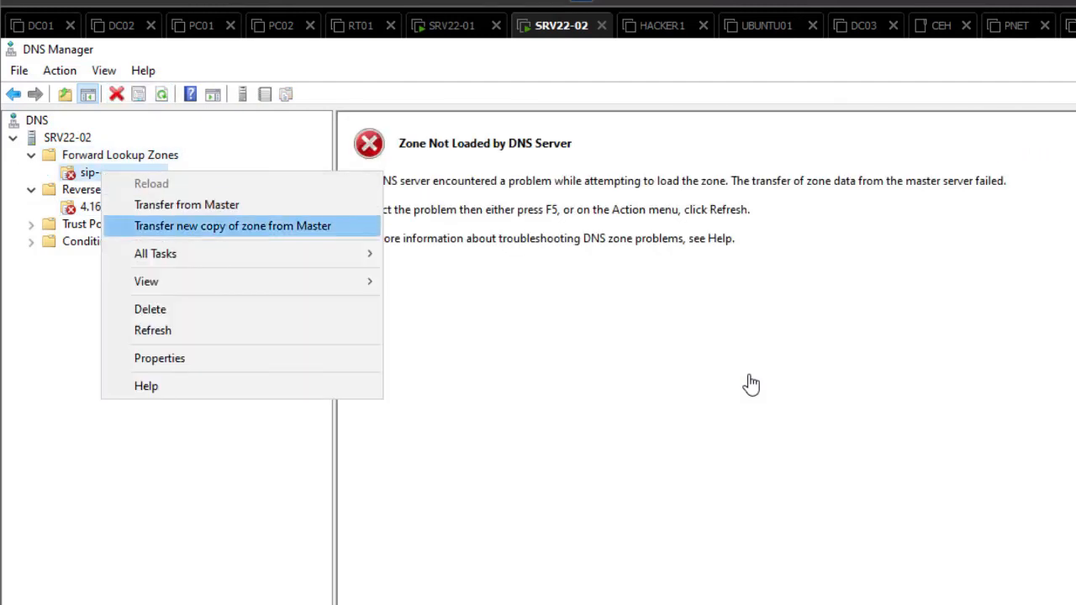
pyautogui.press('Up')
pyautogui.press('Return')
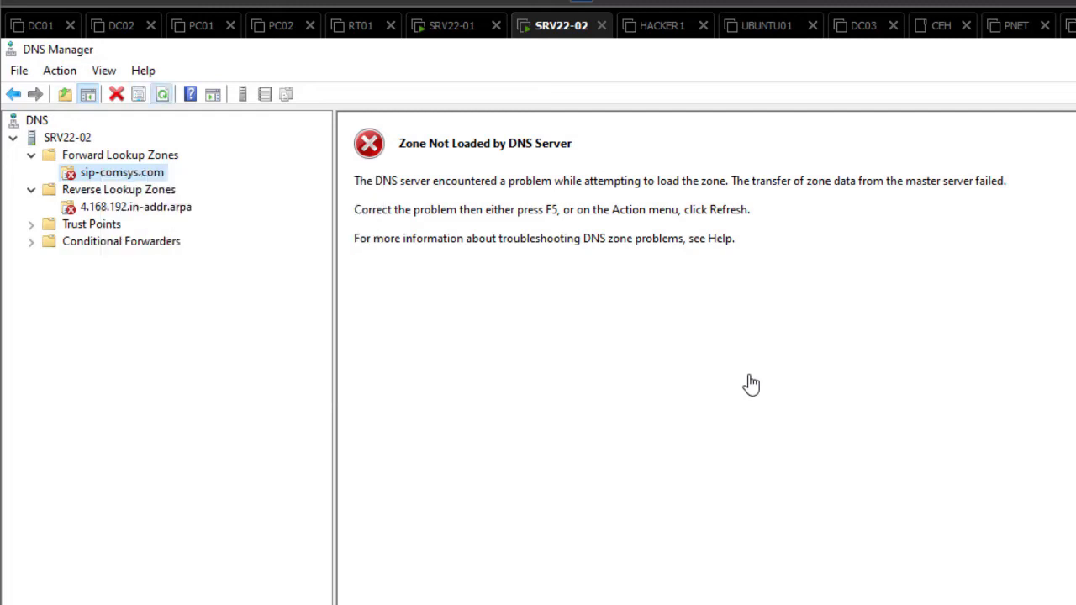
# - Try to transfer the 4.168.192.in-addr.arpa reverse zone from its master on SRV22-02 and dismiss the message
pyautogui.press('Up')
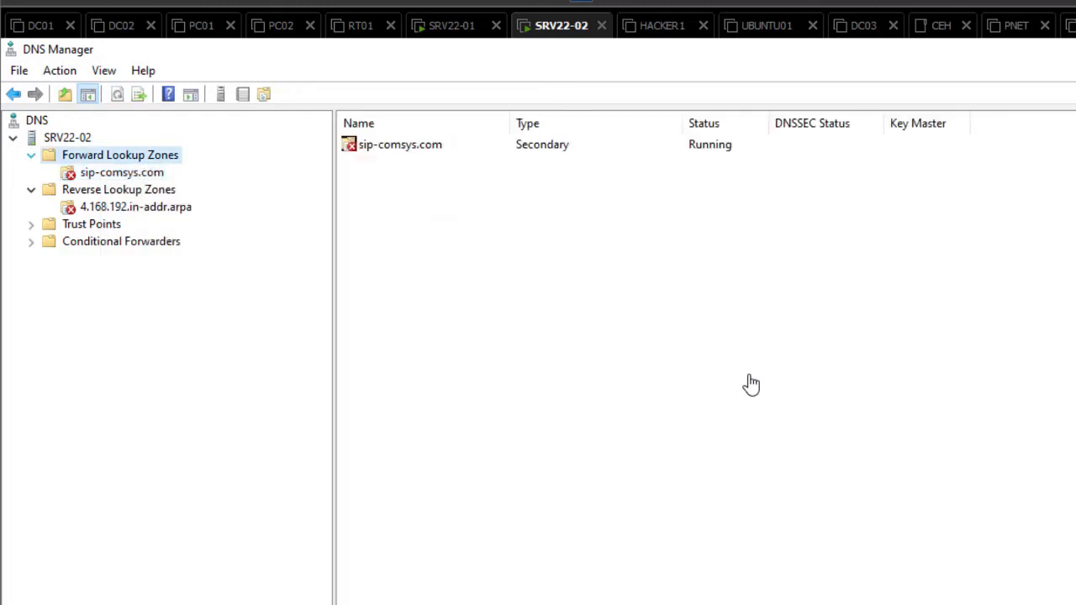
pyautogui.press('Down')
pyautogui.press('Down')
pyautogui.press('Down')
pyautogui.hotkey('shift', 'F10')
pyautogui.press('Down')
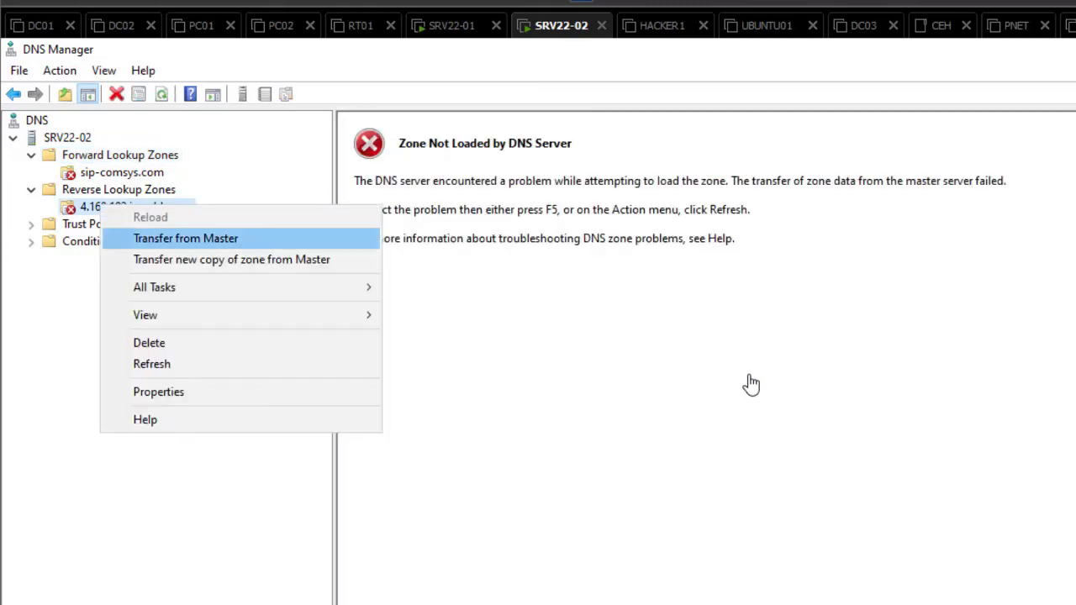
pyautogui.press('Return')
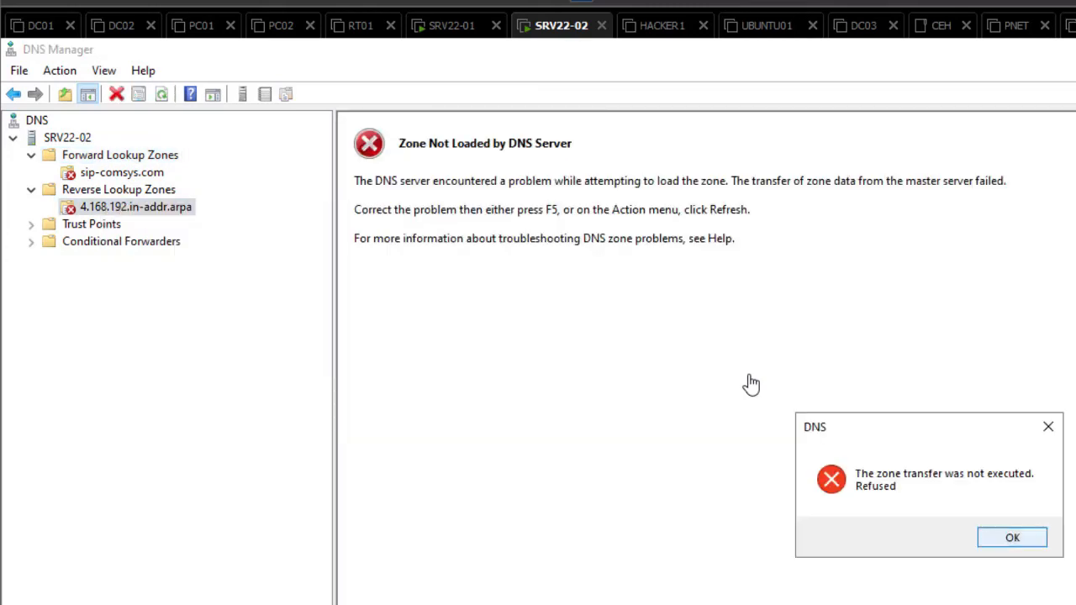
pyautogui.press('Return')
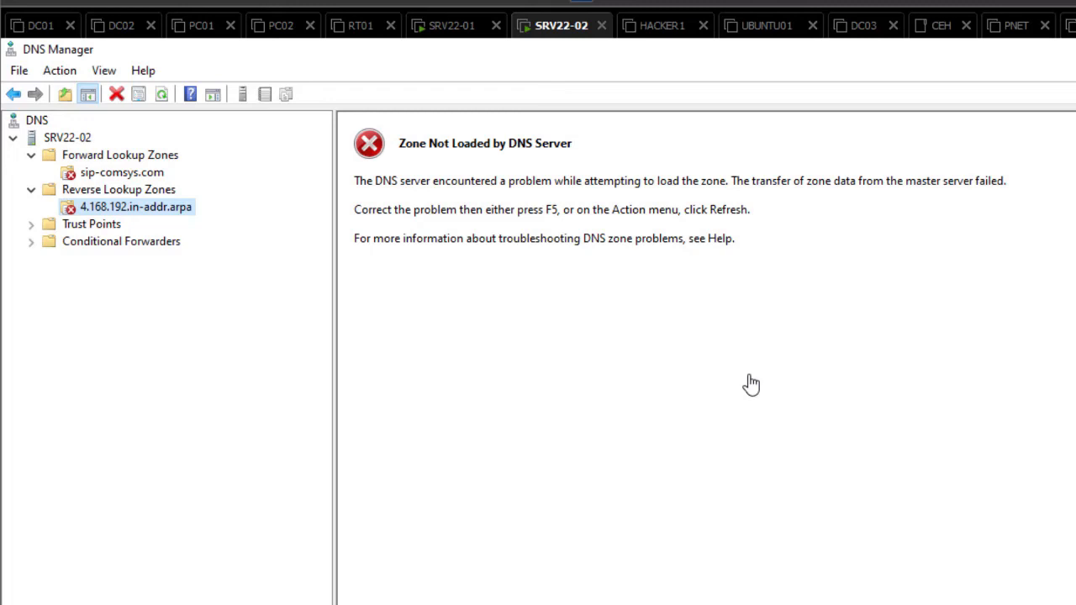
# - Collapse and re-expand the SRV22-02 server tree and check the load state of its forward and reverse zones
pyautogui.click(13, 138)
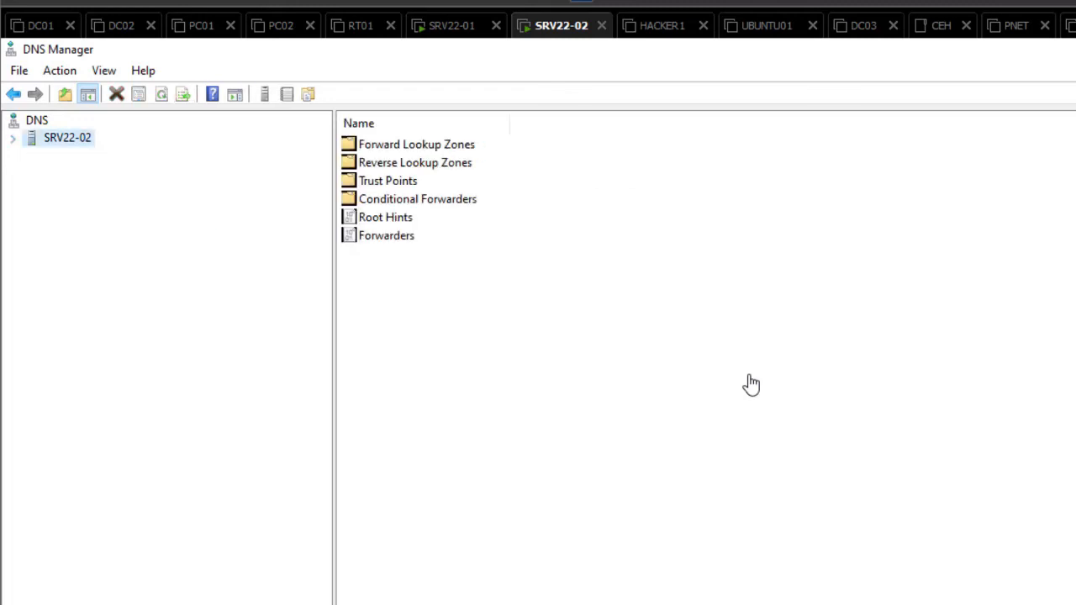
pyautogui.click(12, 138)
pyautogui.click(119, 156)
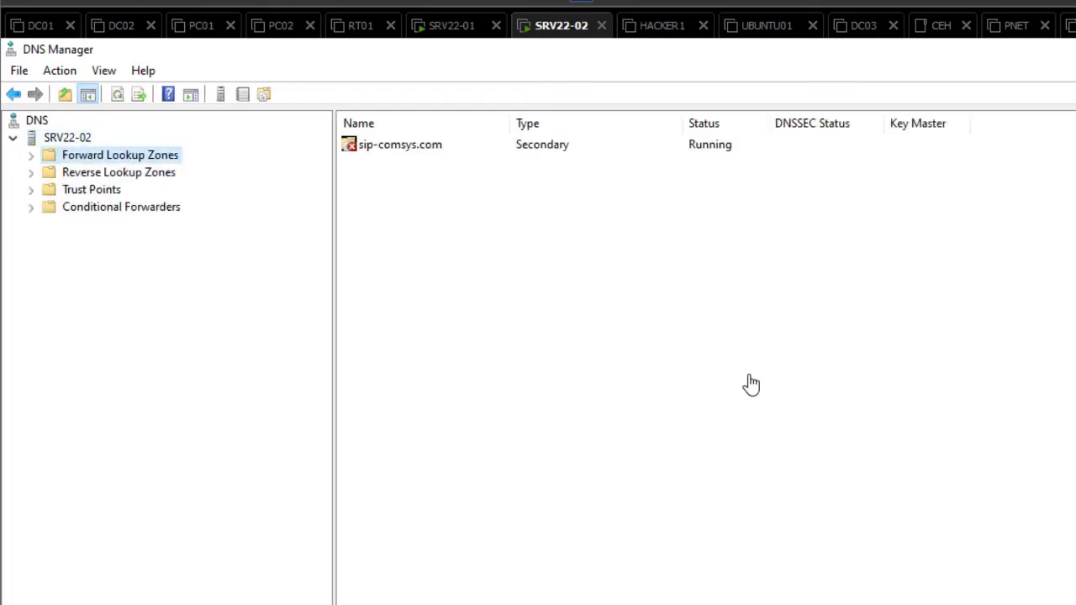
pyautogui.click(31, 155)
pyautogui.click(122, 173)
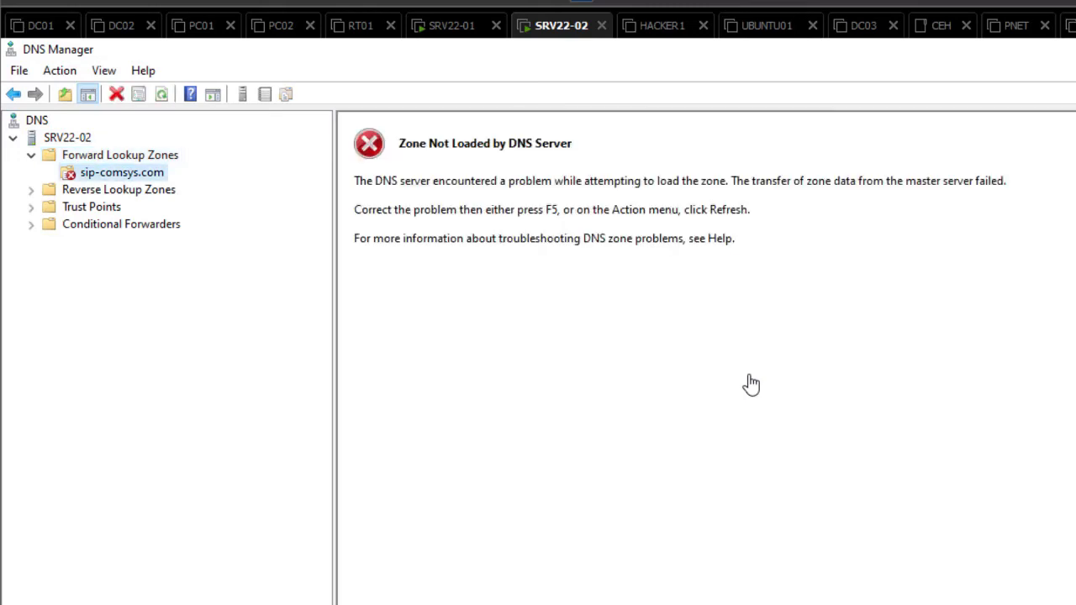
pyautogui.click(32, 190)
pyautogui.click(136, 207)
pyautogui.click(122, 173)
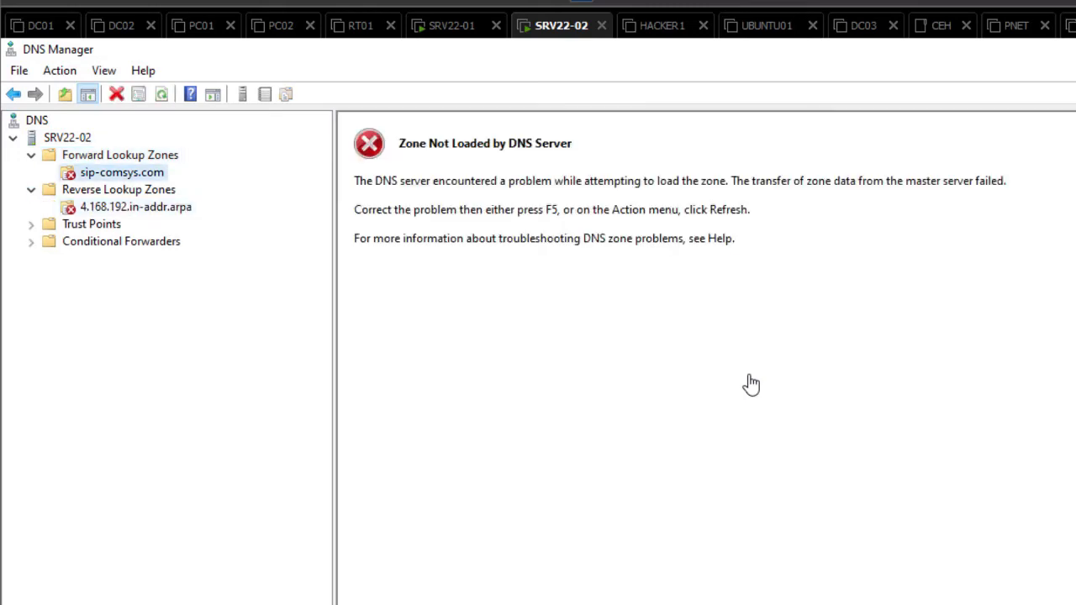
# - Transfer a new copy of the sip-comsys.com zone from the master to SRV22-02 and refresh the zone
pyautogui.rightClick(109, 174)
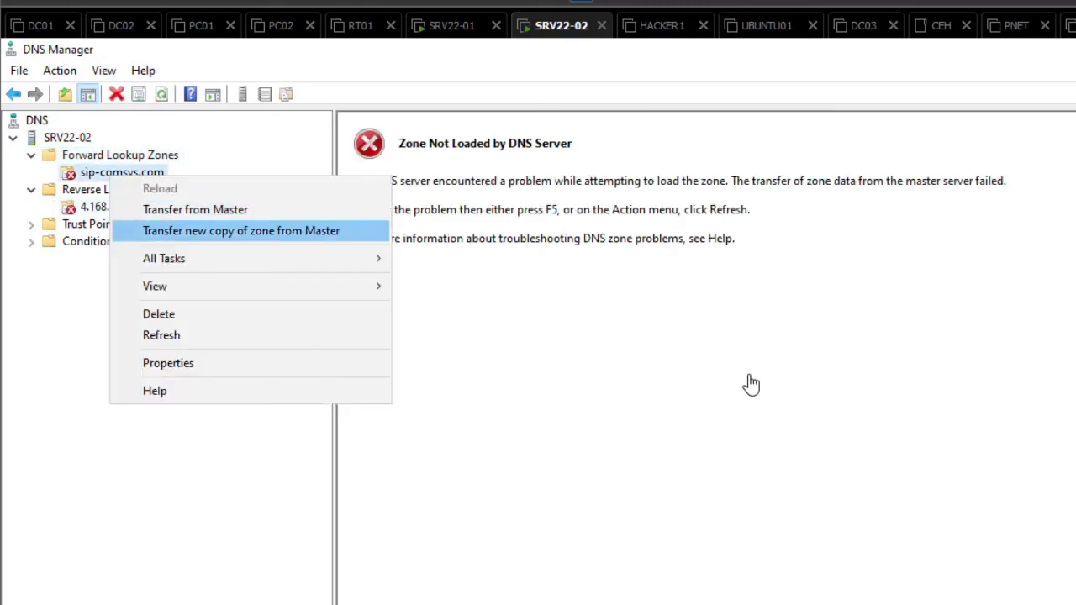
pyautogui.click(240, 231)
pyautogui.click(161, 93)
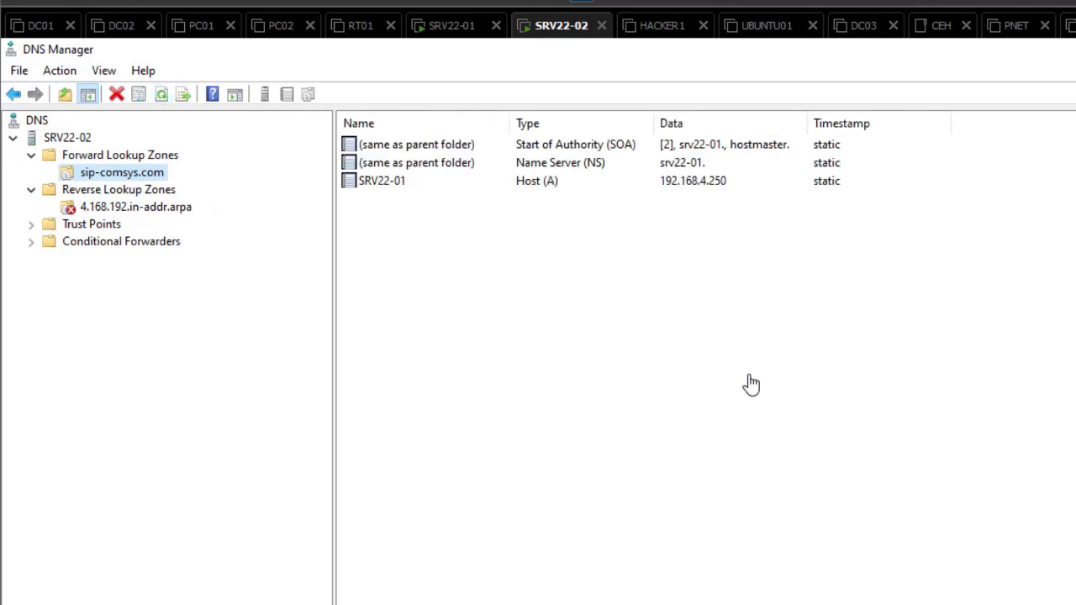
# - Transfer a new copy of the 4.168.192.in-addr.arpa reverse zone from the master to SRV22-02 and refresh it
pyautogui.click(135, 207)
pyautogui.hotkey('shift', 'F10')
pyautogui.press('Down')
pyautogui.press('Down')
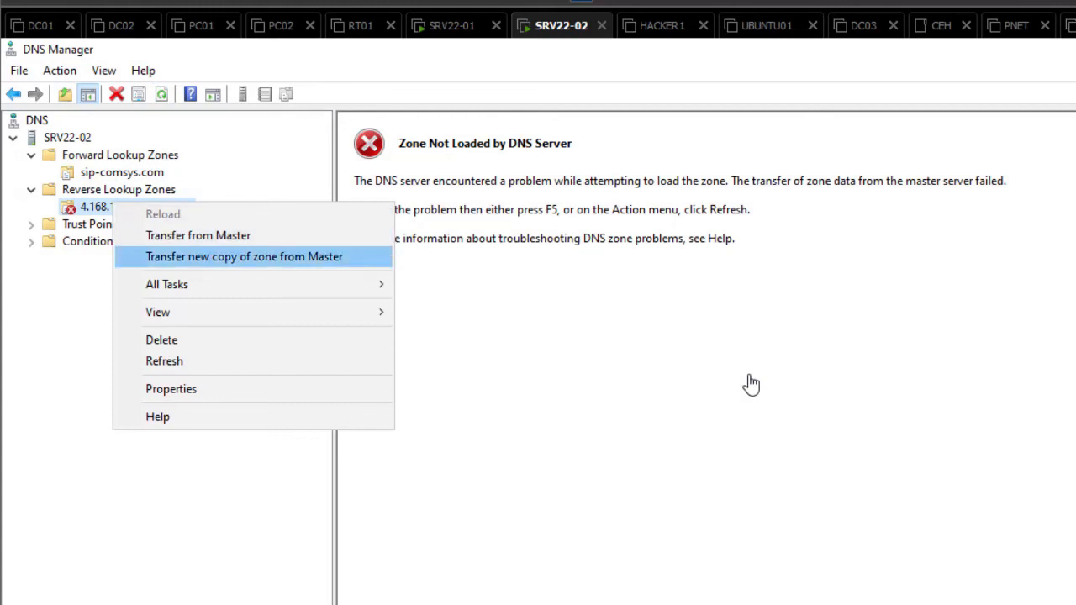
pyautogui.press('Return')
pyautogui.press('F5')
pyautogui.press('F5')
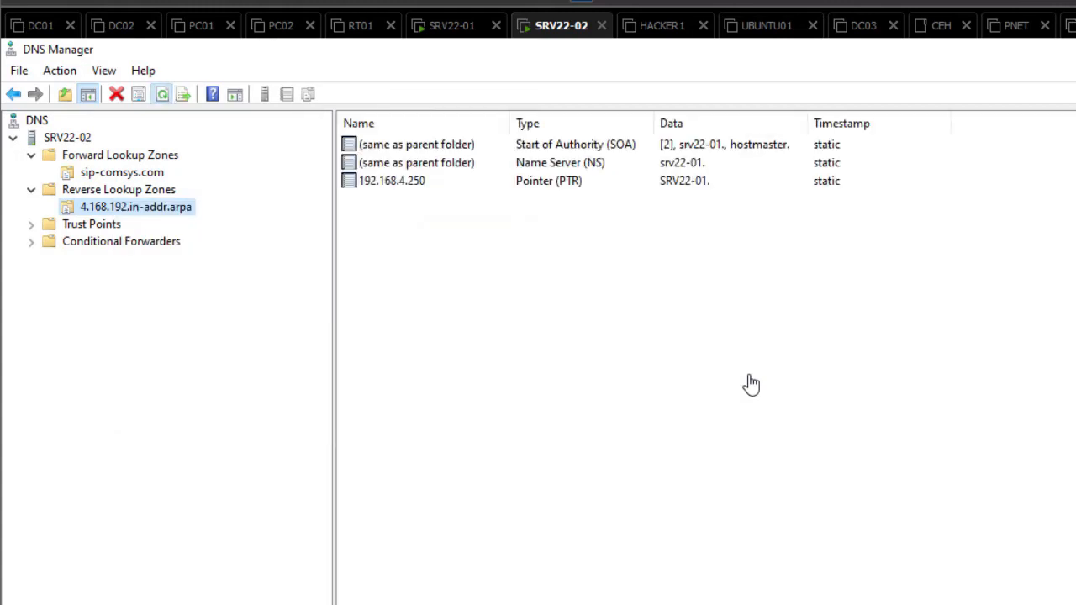
# - Review the transferred sip-comsys.com records on SRV22-02, selecting the SRV22-01 host record
pyautogui.press('Up')
pyautogui.press('Up')
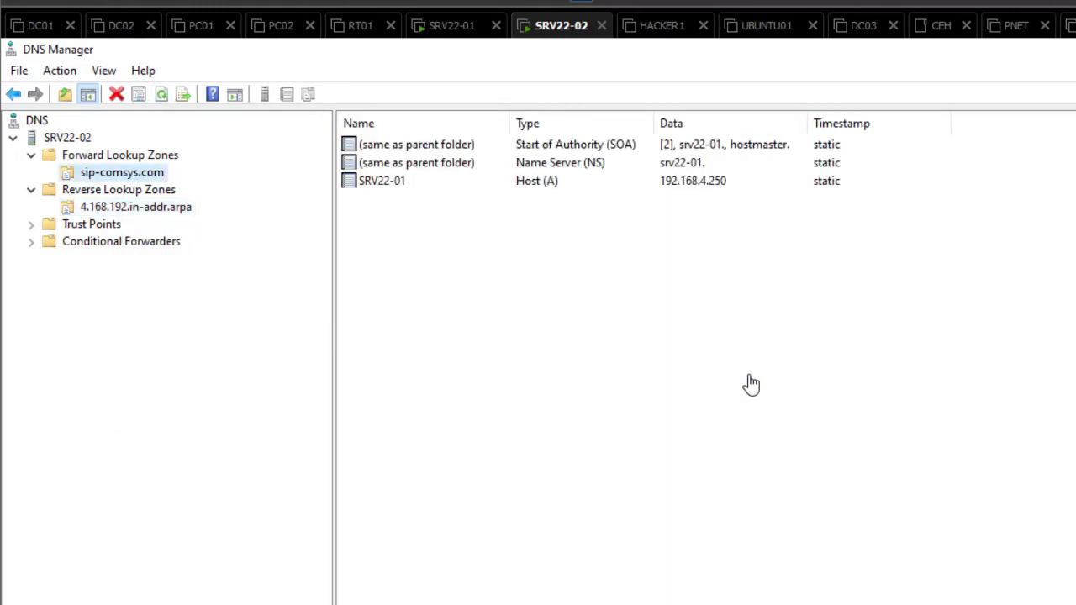
pyautogui.click(382, 180)
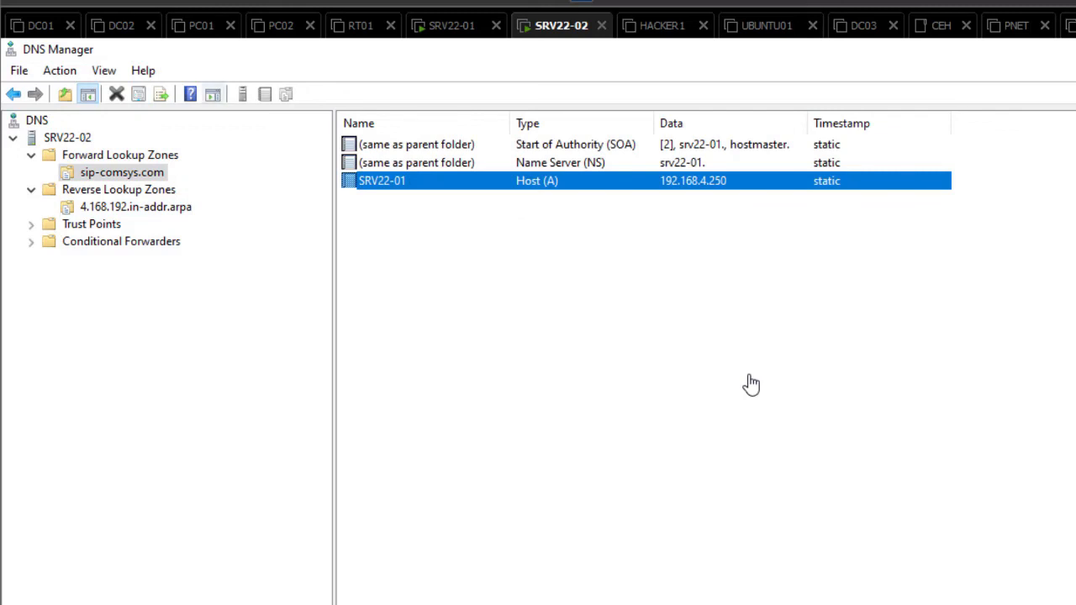
# - Switch to SRV22-01 and compare the records of its sip-comsys.com and reverse zones
pyautogui.click(451, 25)
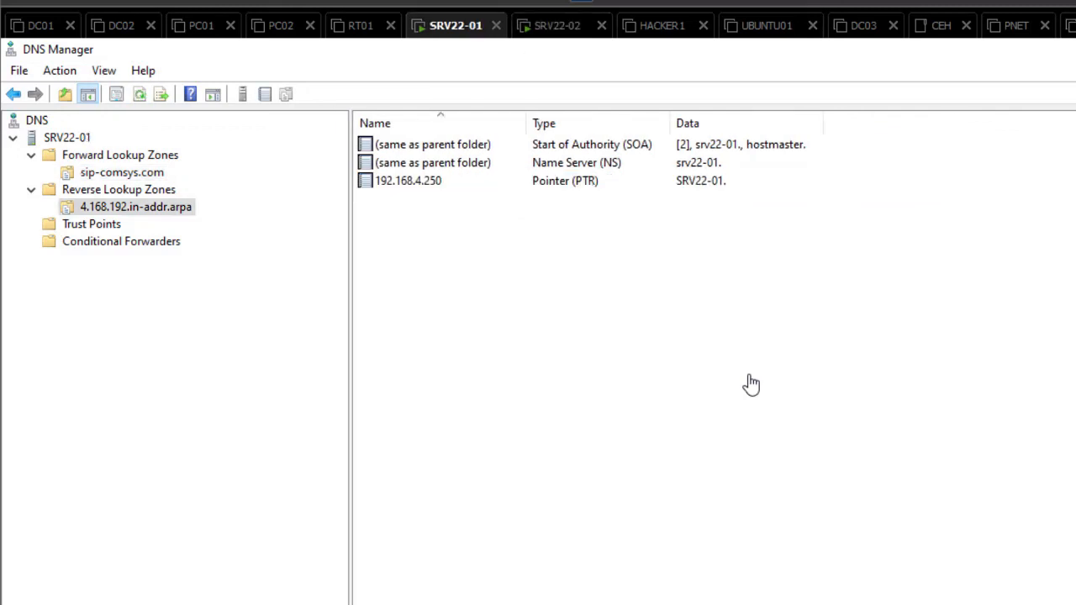
pyautogui.click(408, 181)
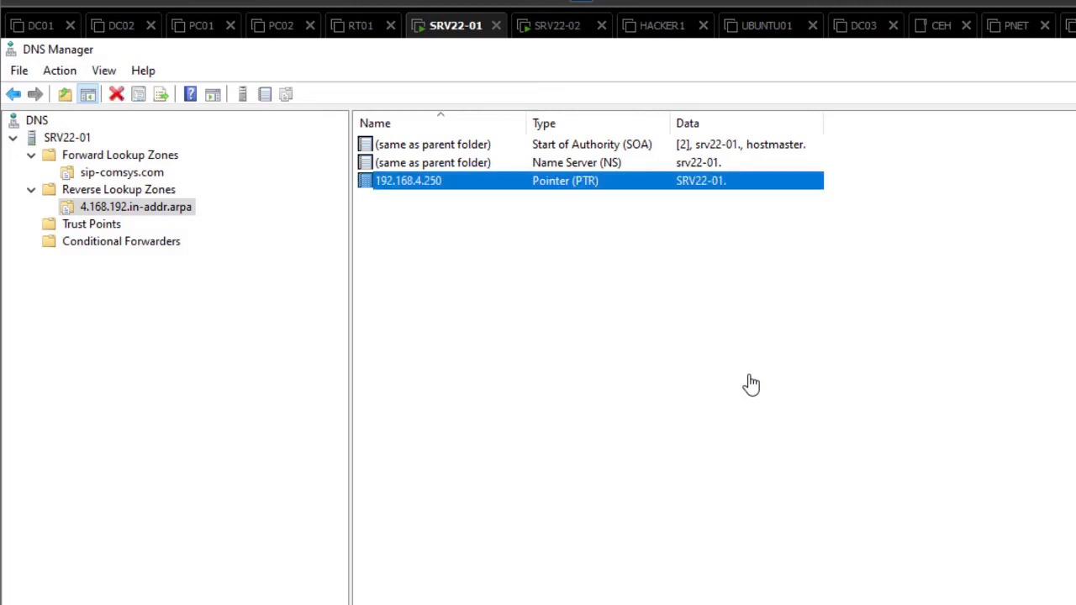
pyautogui.click(121, 173)
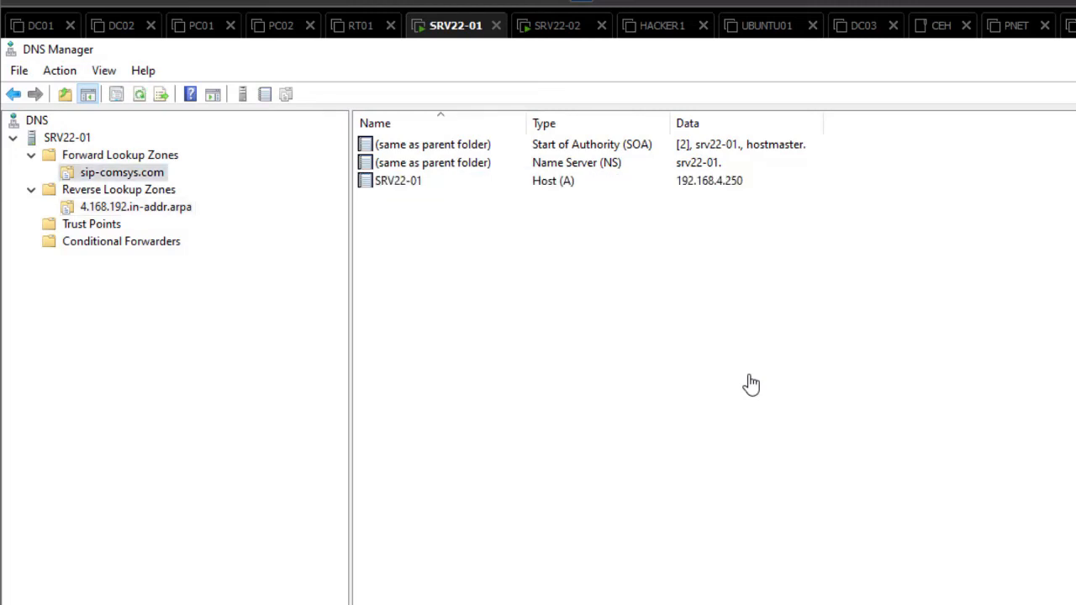
pyautogui.click(135, 207)
pyautogui.click(122, 172)
# - Start a new host record named SRV22-02 in the sip-comsys.com forward zone on SRV22-01
pyautogui.click(121, 173)
pyautogui.click(750, 384)
pyautogui.rightClick(397, 223)
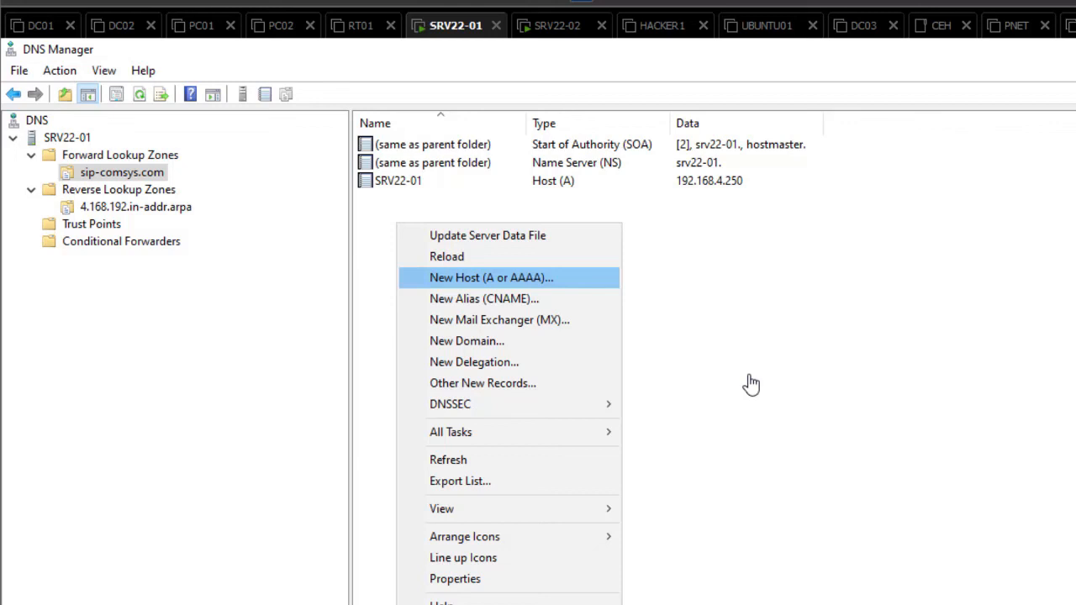
pyautogui.click(491, 277)
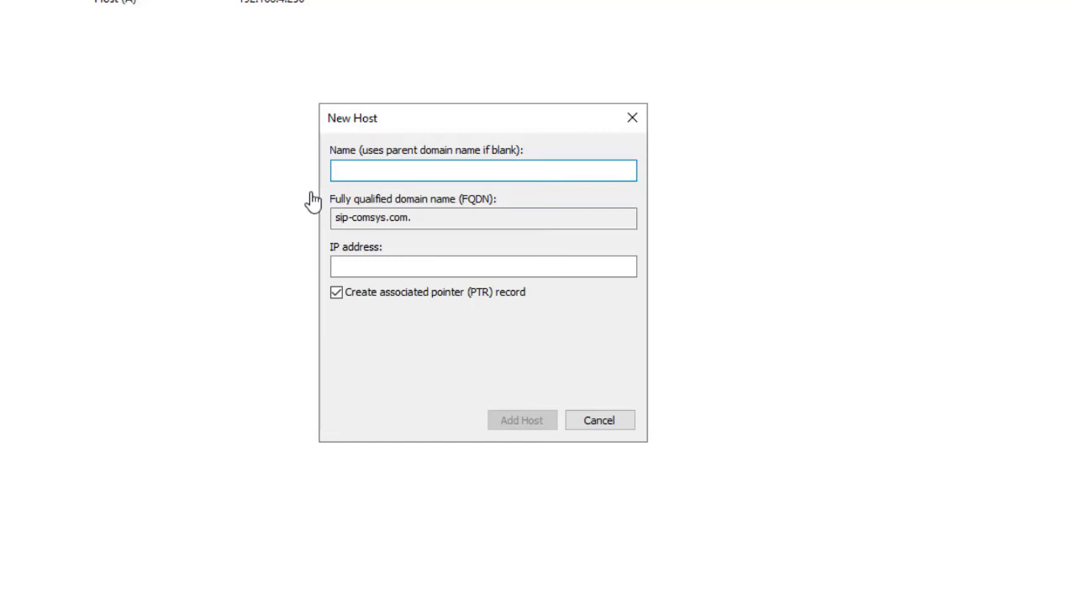
pyautogui.write('SRV')
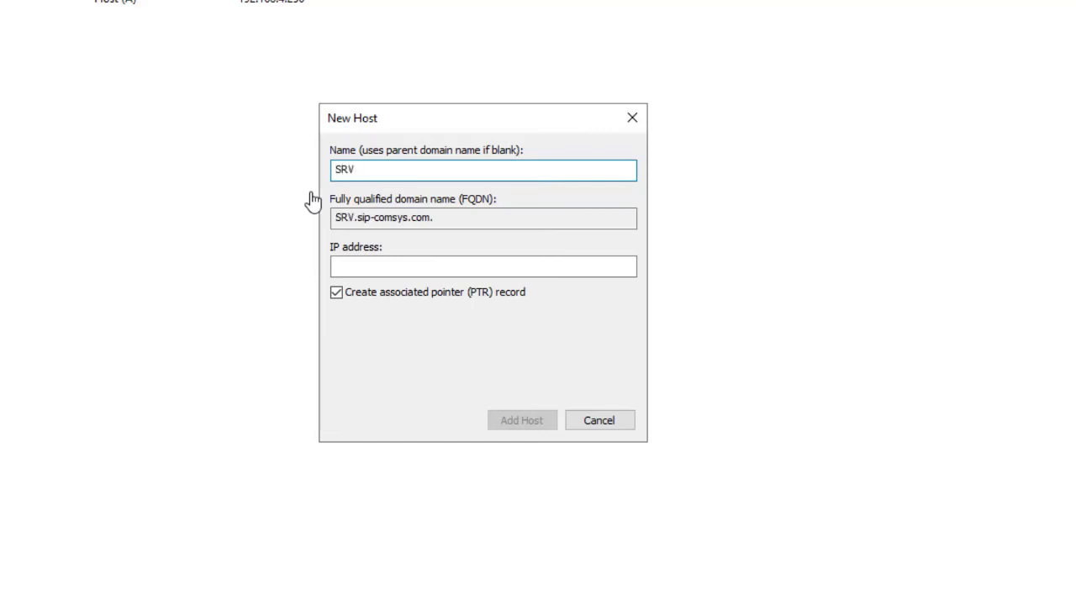
pyautogui.write('22')
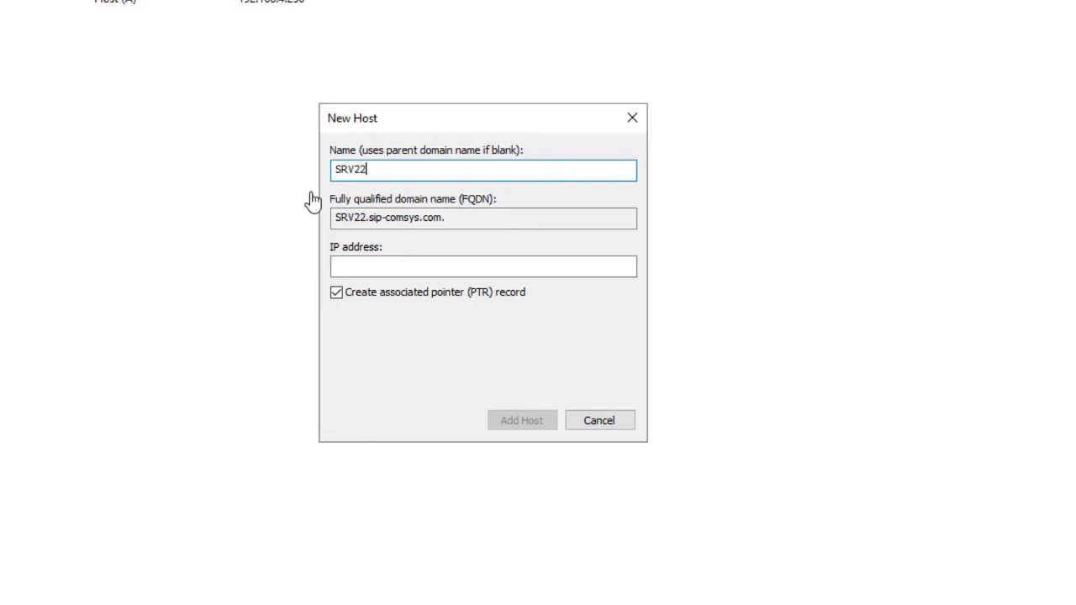
pyautogui.write('-02')
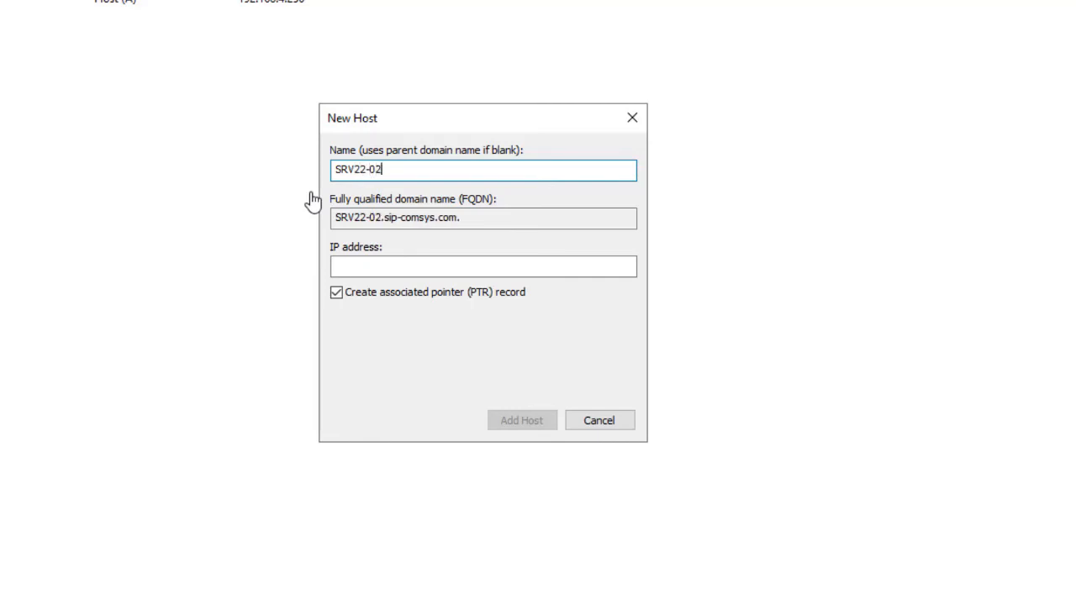
# - Give the new host the IP address 192.168.4.251, add it with its associated pointer record, and finish adding hosts
pyautogui.press('Tab')
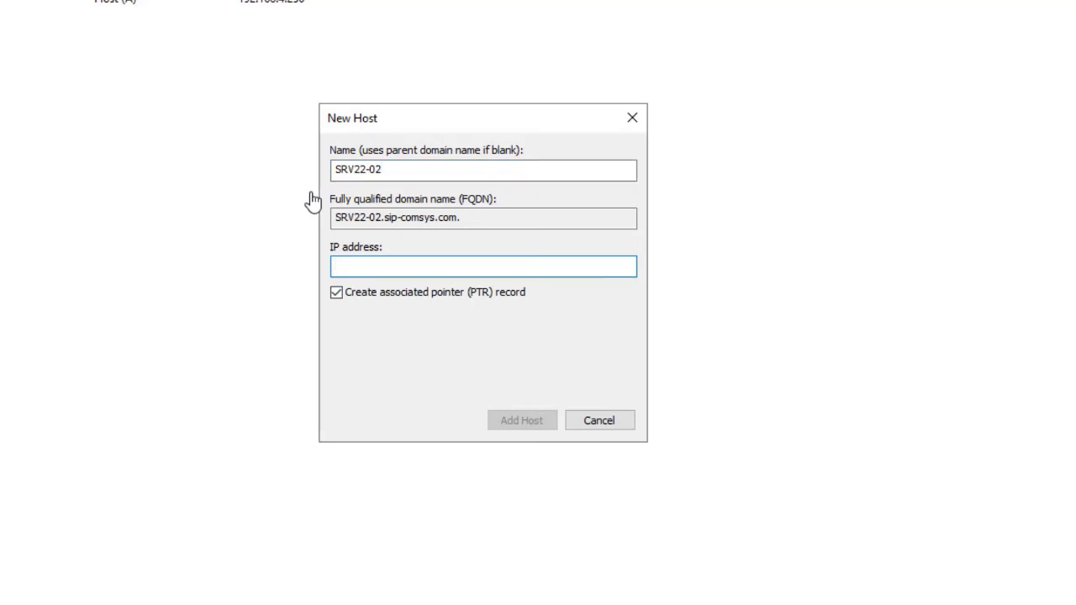
pyautogui.write('192.168.4.2')
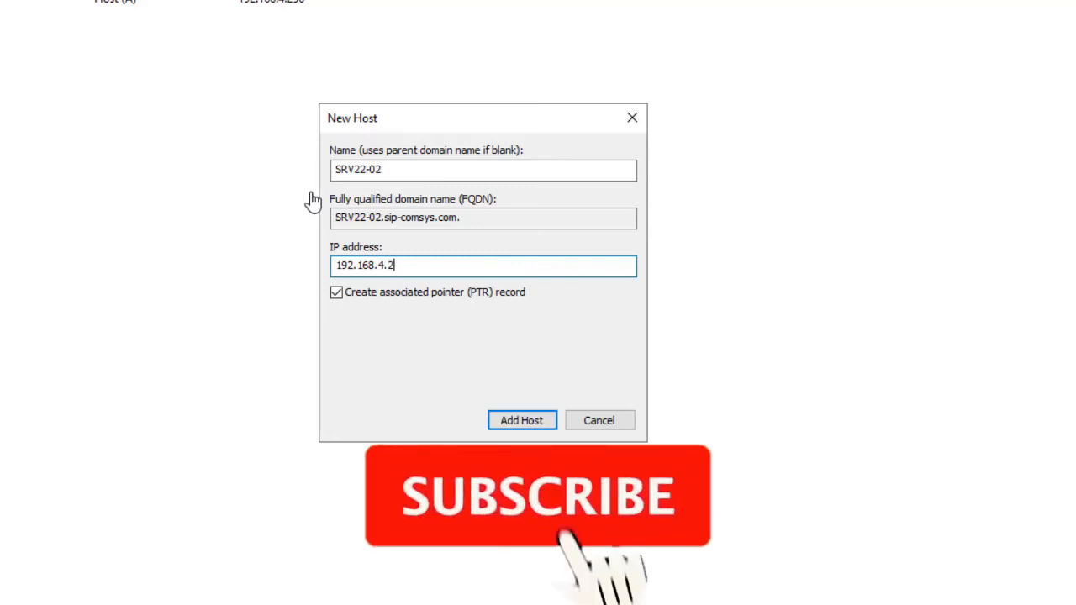
pyautogui.write('50')
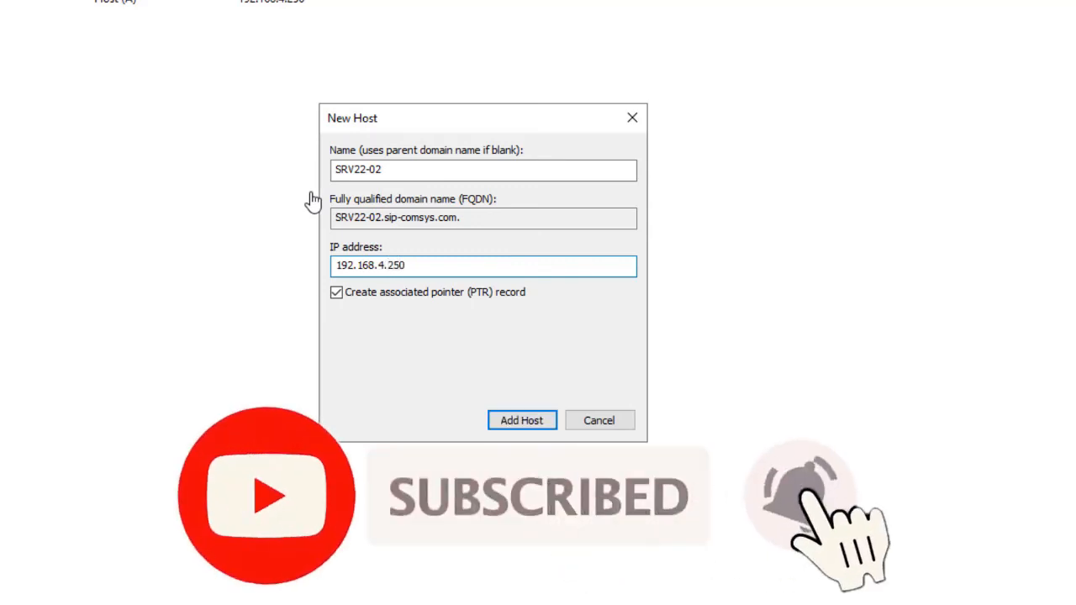
pyautogui.press('BackSpace')
pyautogui.write('1')
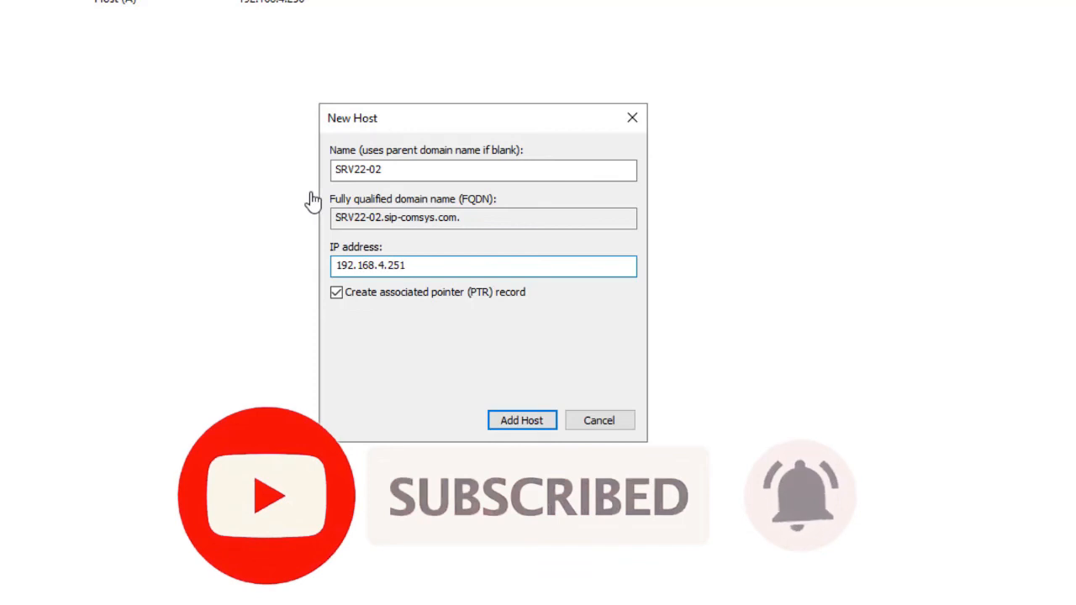
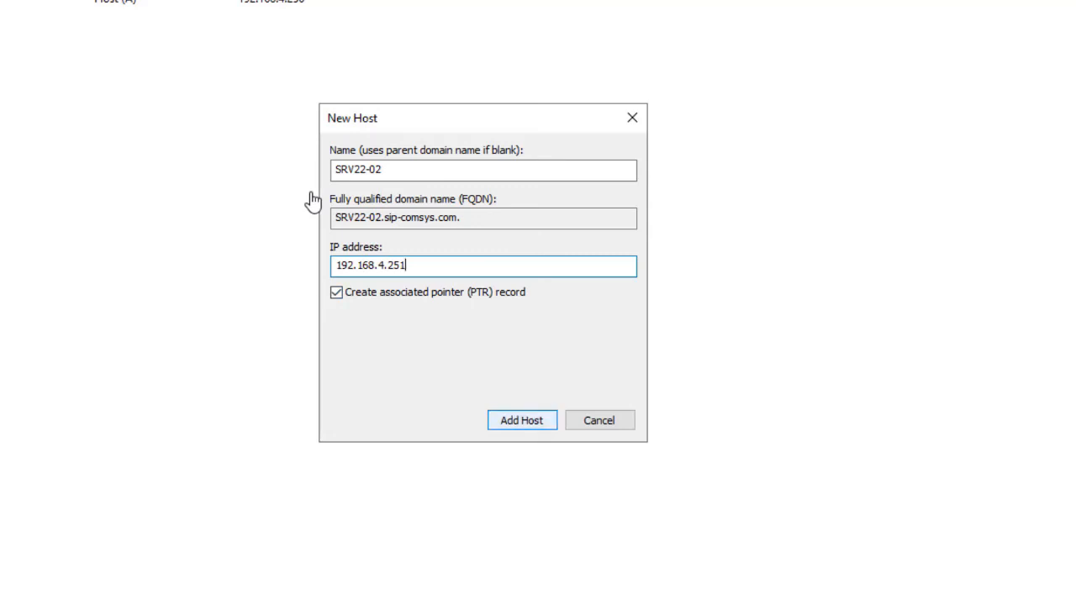
pyautogui.press('Return')
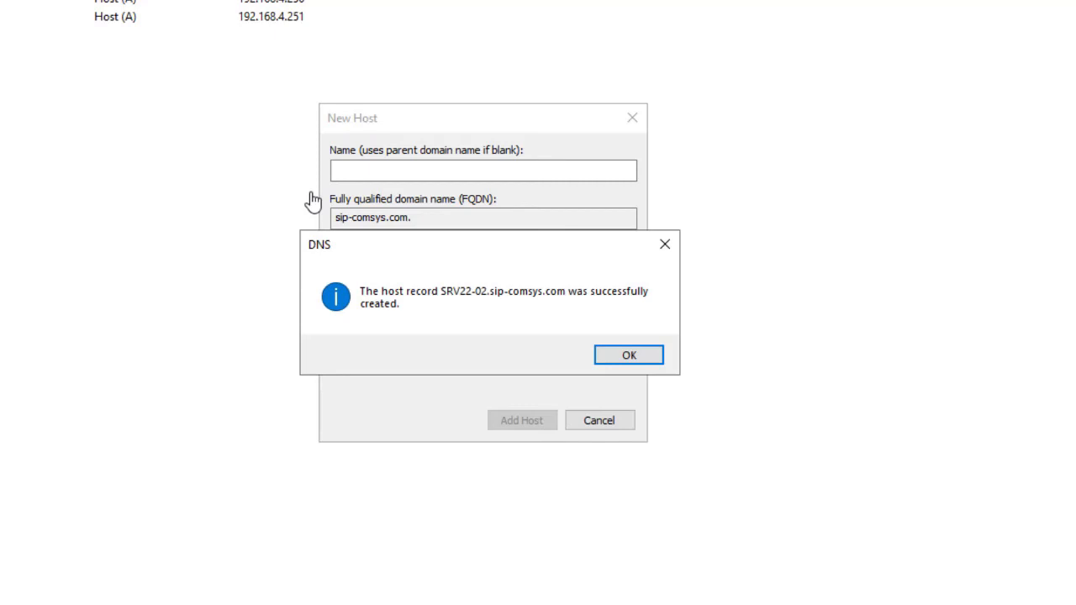
pyautogui.press('Return')
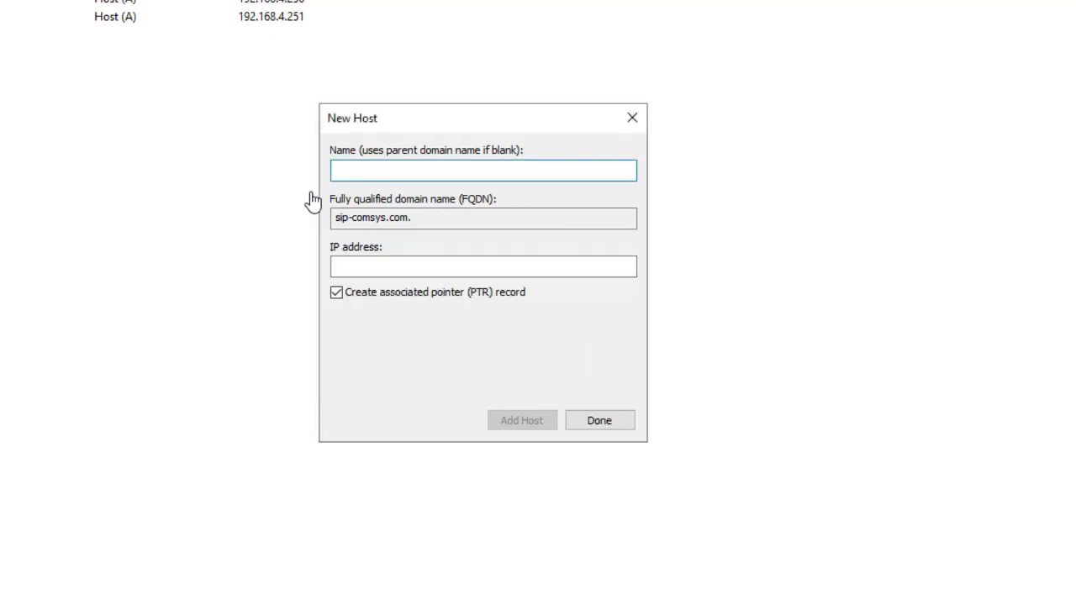
pyautogui.press('Return')
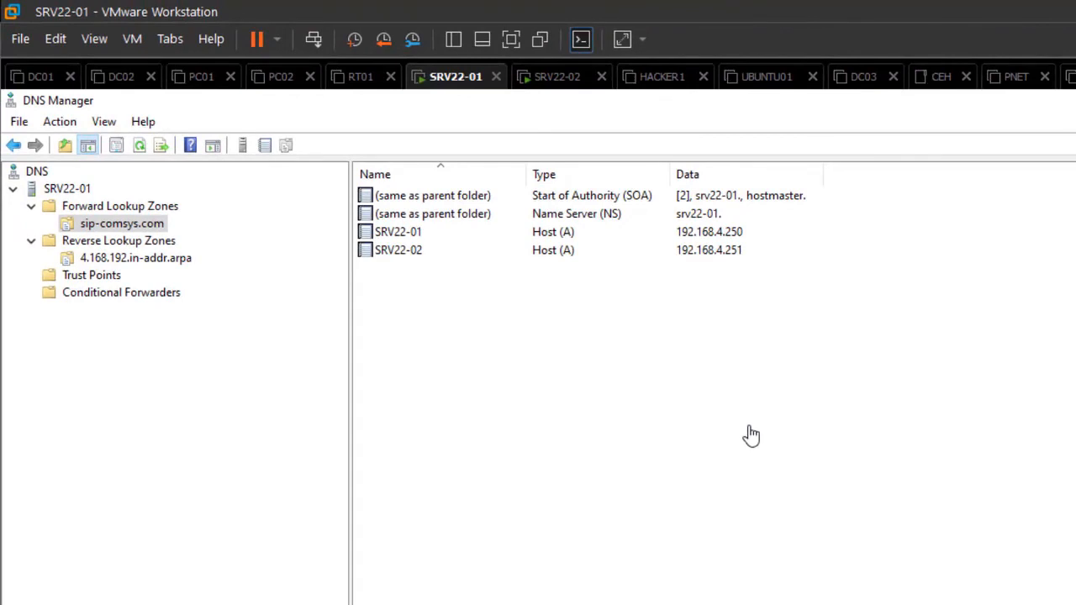
# - Refresh the 4.168.192.in-addr.arpa zone on SRV22-01, and check the refreshed forward and reverse zone records on SRV22-02
pyautogui.click(135, 258)
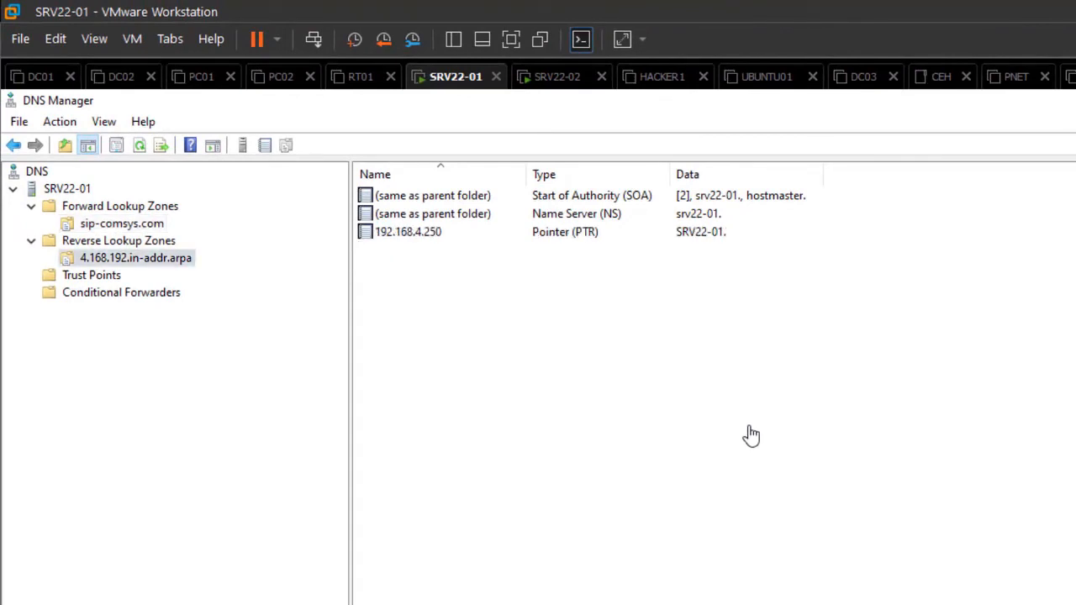
pyautogui.click(140, 146)
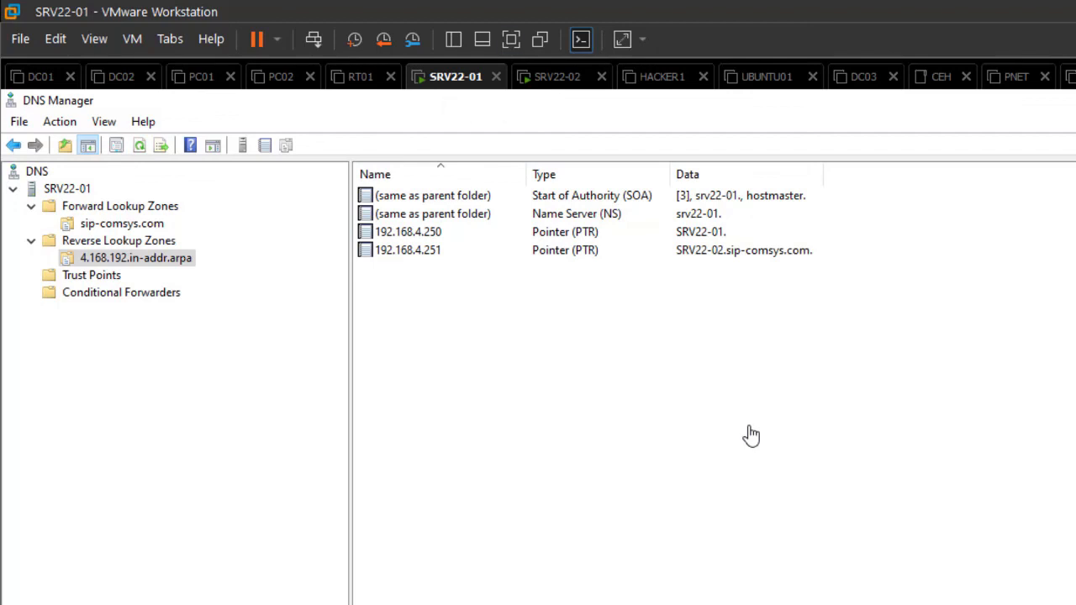
pyautogui.click(556, 77)
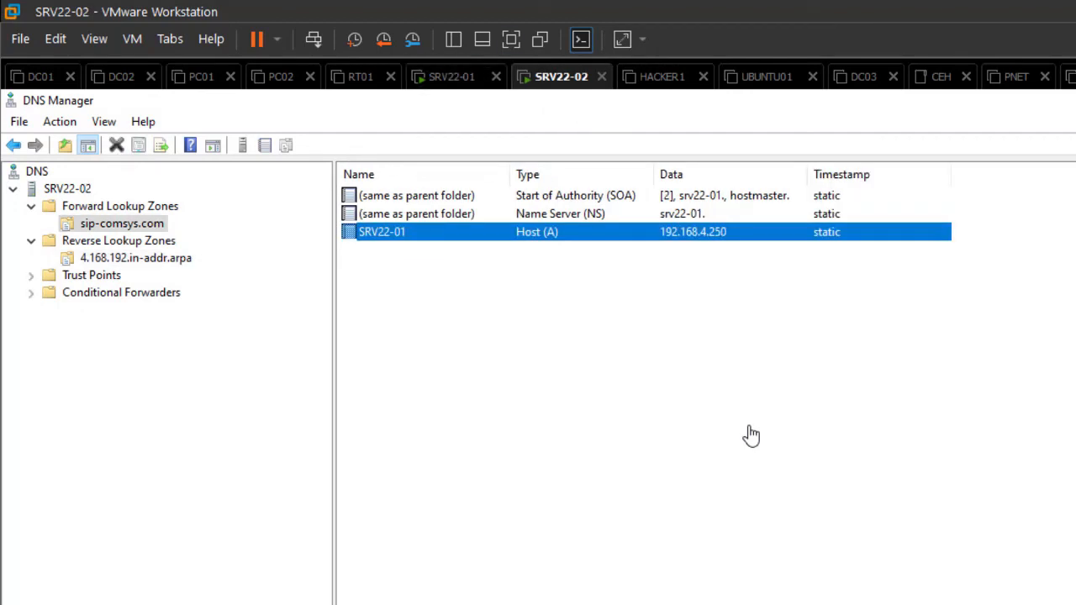
pyautogui.click(121, 206)
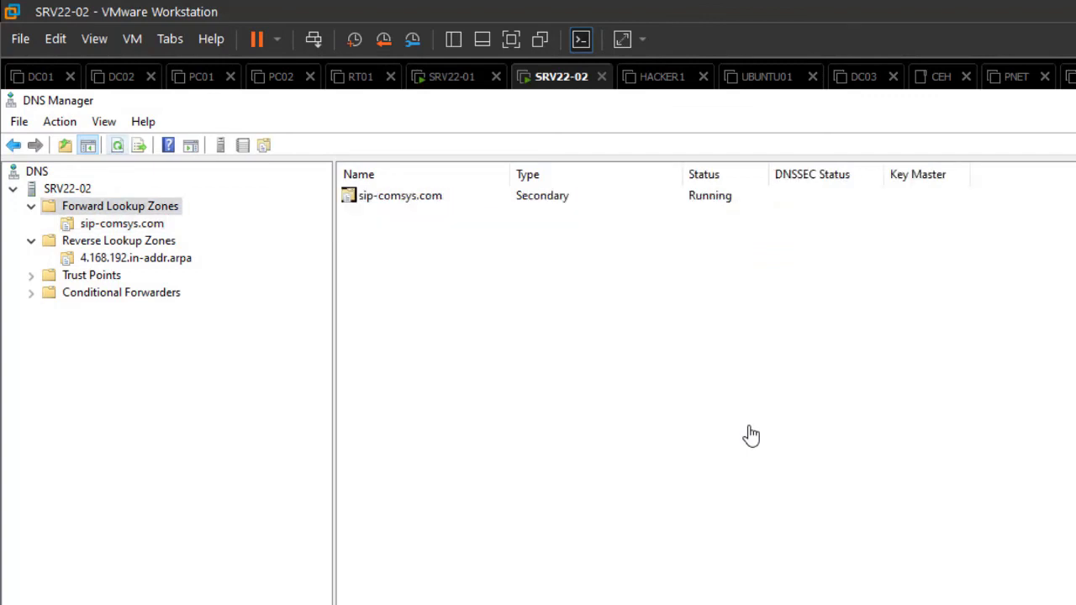
pyautogui.click(118, 145)
pyautogui.click(122, 224)
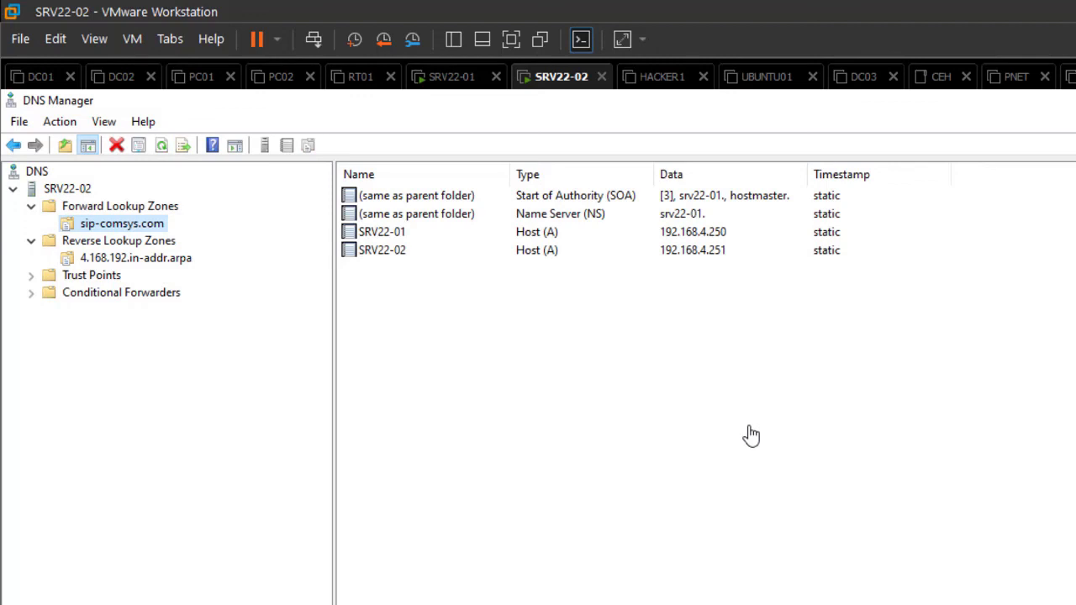
pyautogui.click(135, 258)
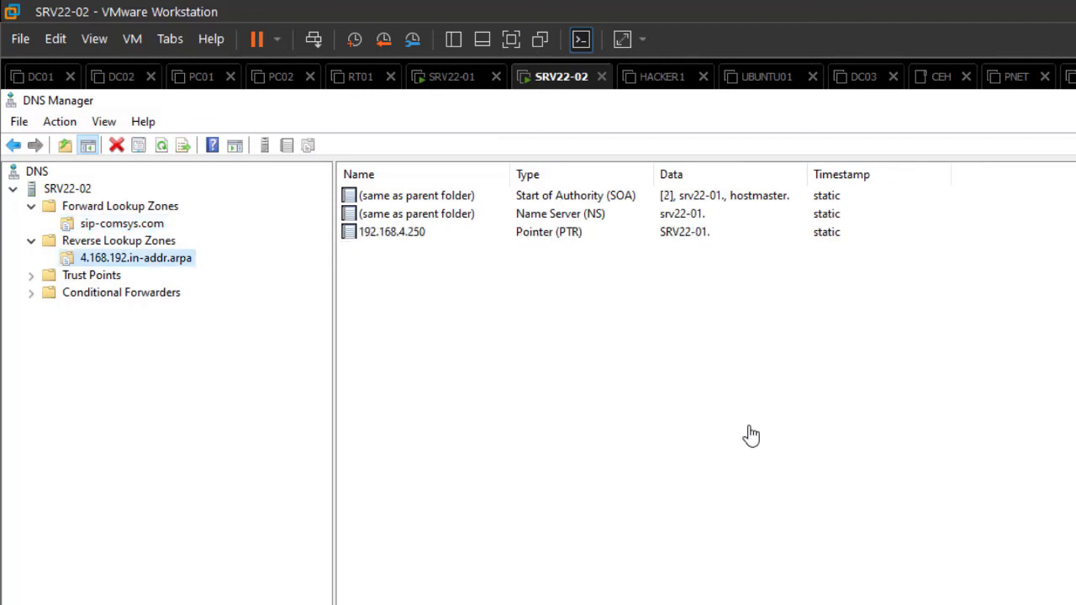
pyautogui.click(161, 146)
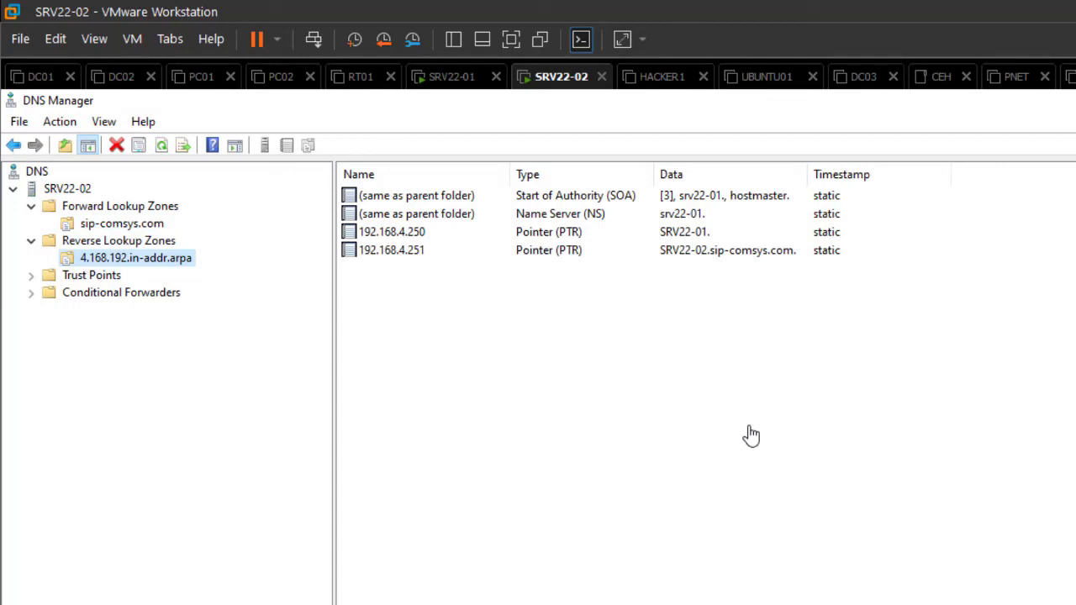
# - Switch back to SRV22-01 and open the properties of the sip-comsys.com zone
pyautogui.click(454, 77)
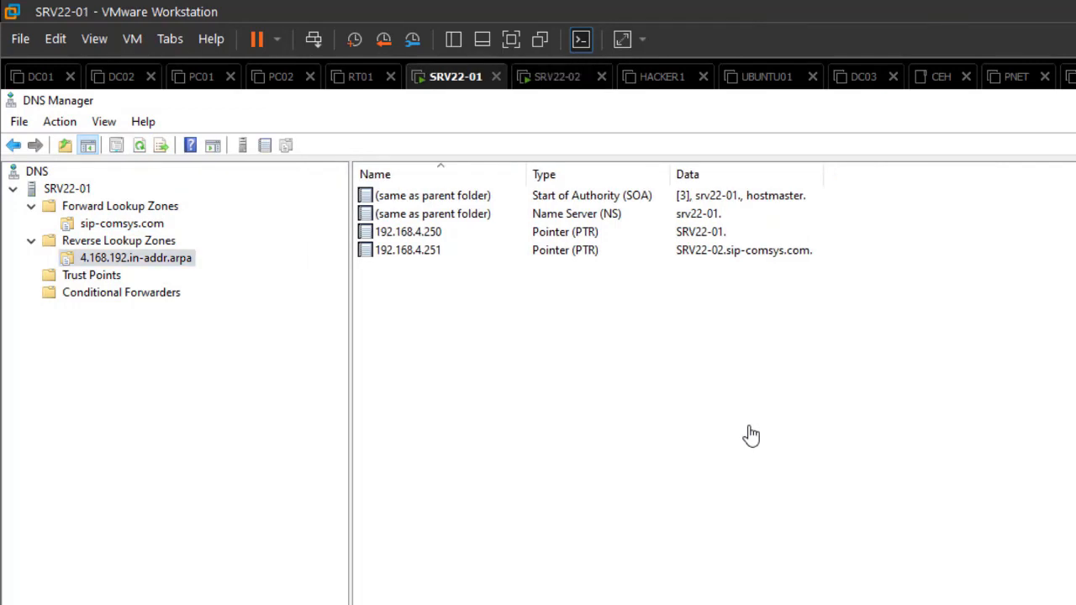
pyautogui.click(122, 224)
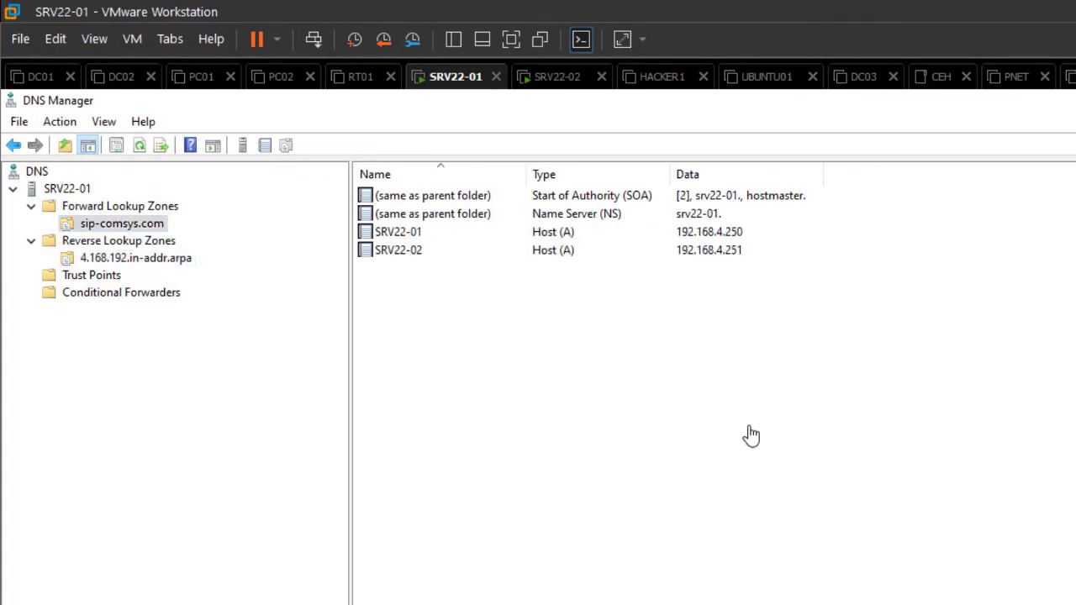
pyautogui.rightClick(134, 223)
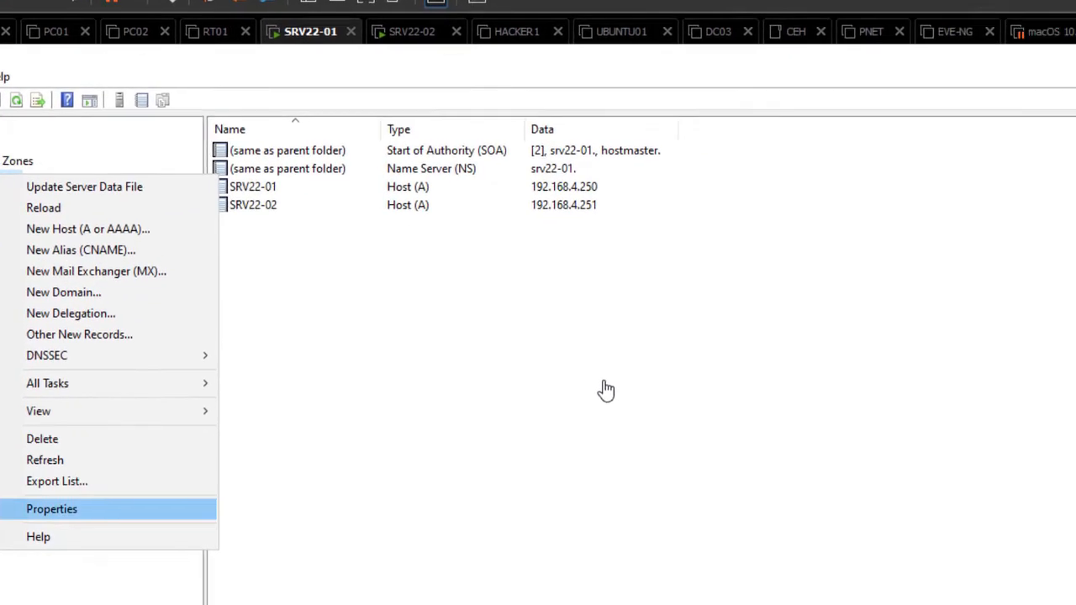
pyautogui.click(196, 554)
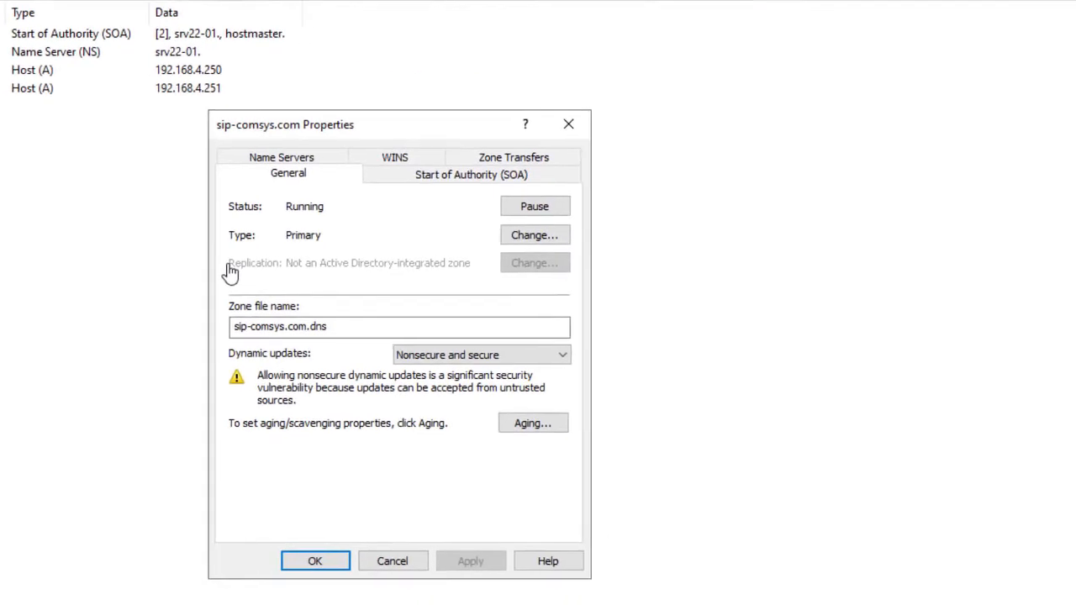
pyautogui.press('Tab')
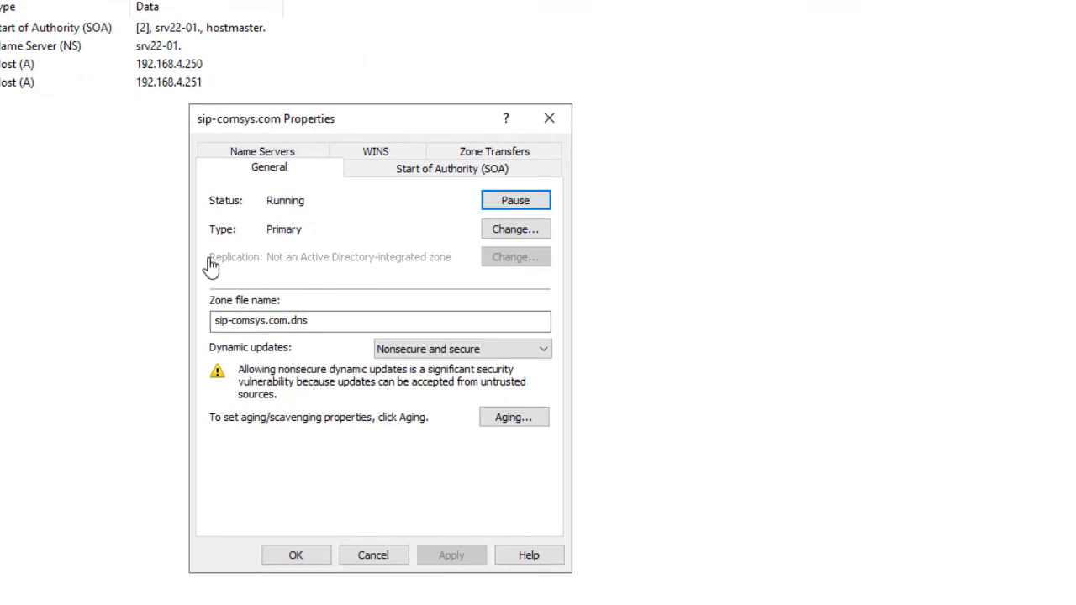